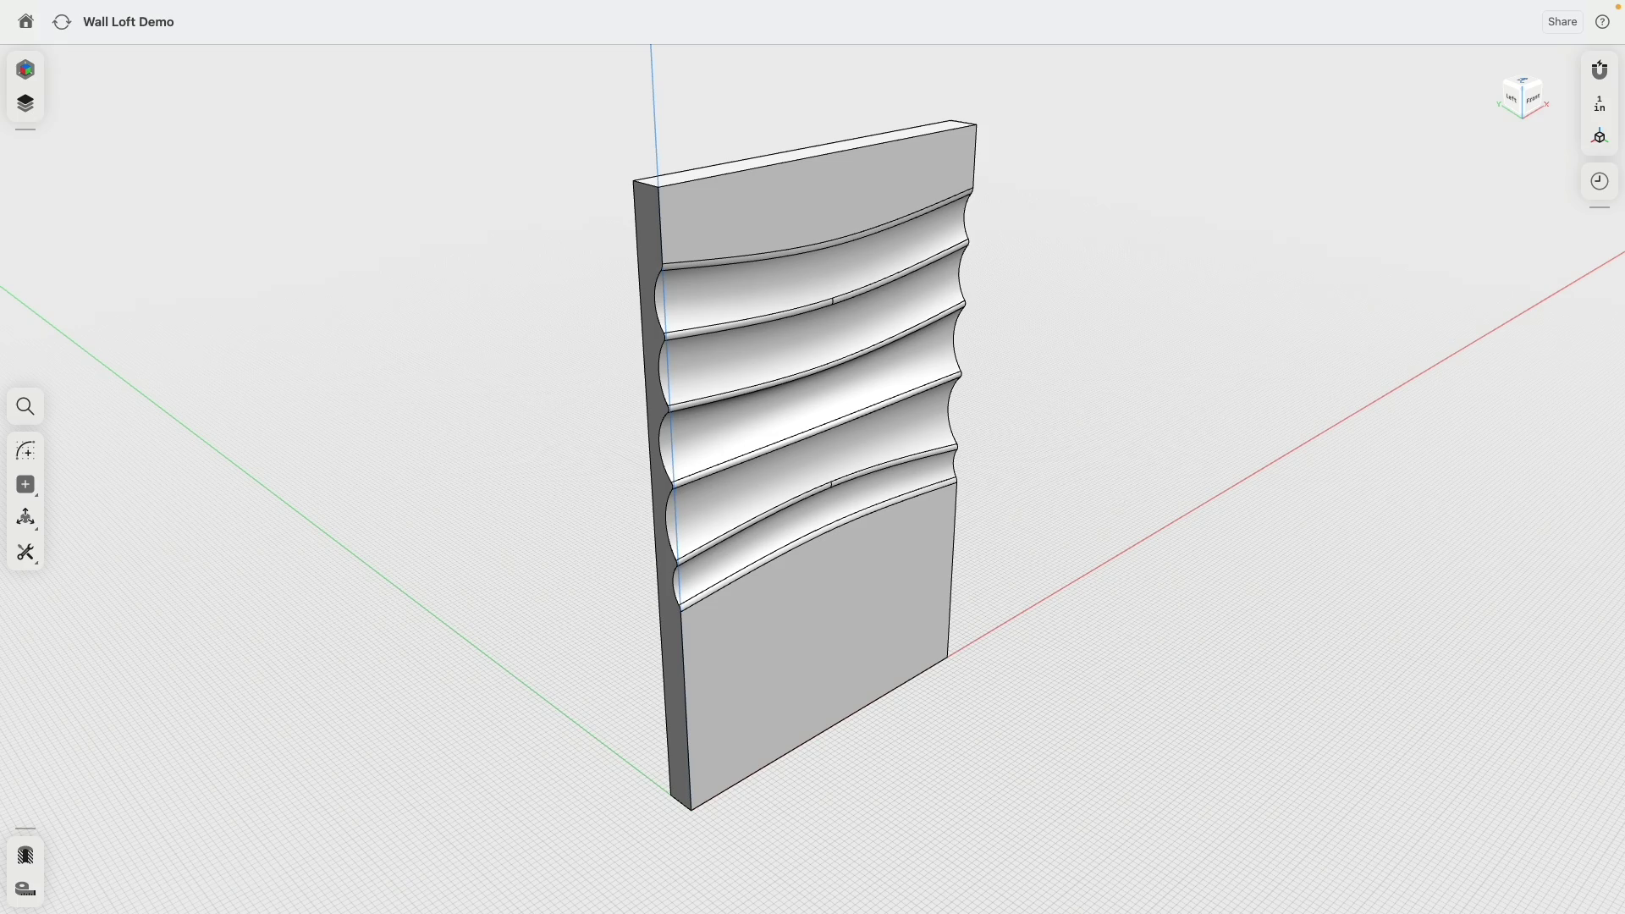
# Examine the finished wall panel and its construction sketches by toggling the visibility of Body 01 and Folder 01, ending with the body shown.
pyautogui.moveTo(1121, 494)
pyautogui.mouseDown(button='right')
pyautogui.moveTo(1112, 482)
pyautogui.moveTo(1136, 467)
pyautogui.moveTo(1170, 468)
pyautogui.moveTo(1115, 454)
pyautogui.moveTo(1122, 496)
pyautogui.mouseUp(button='right')
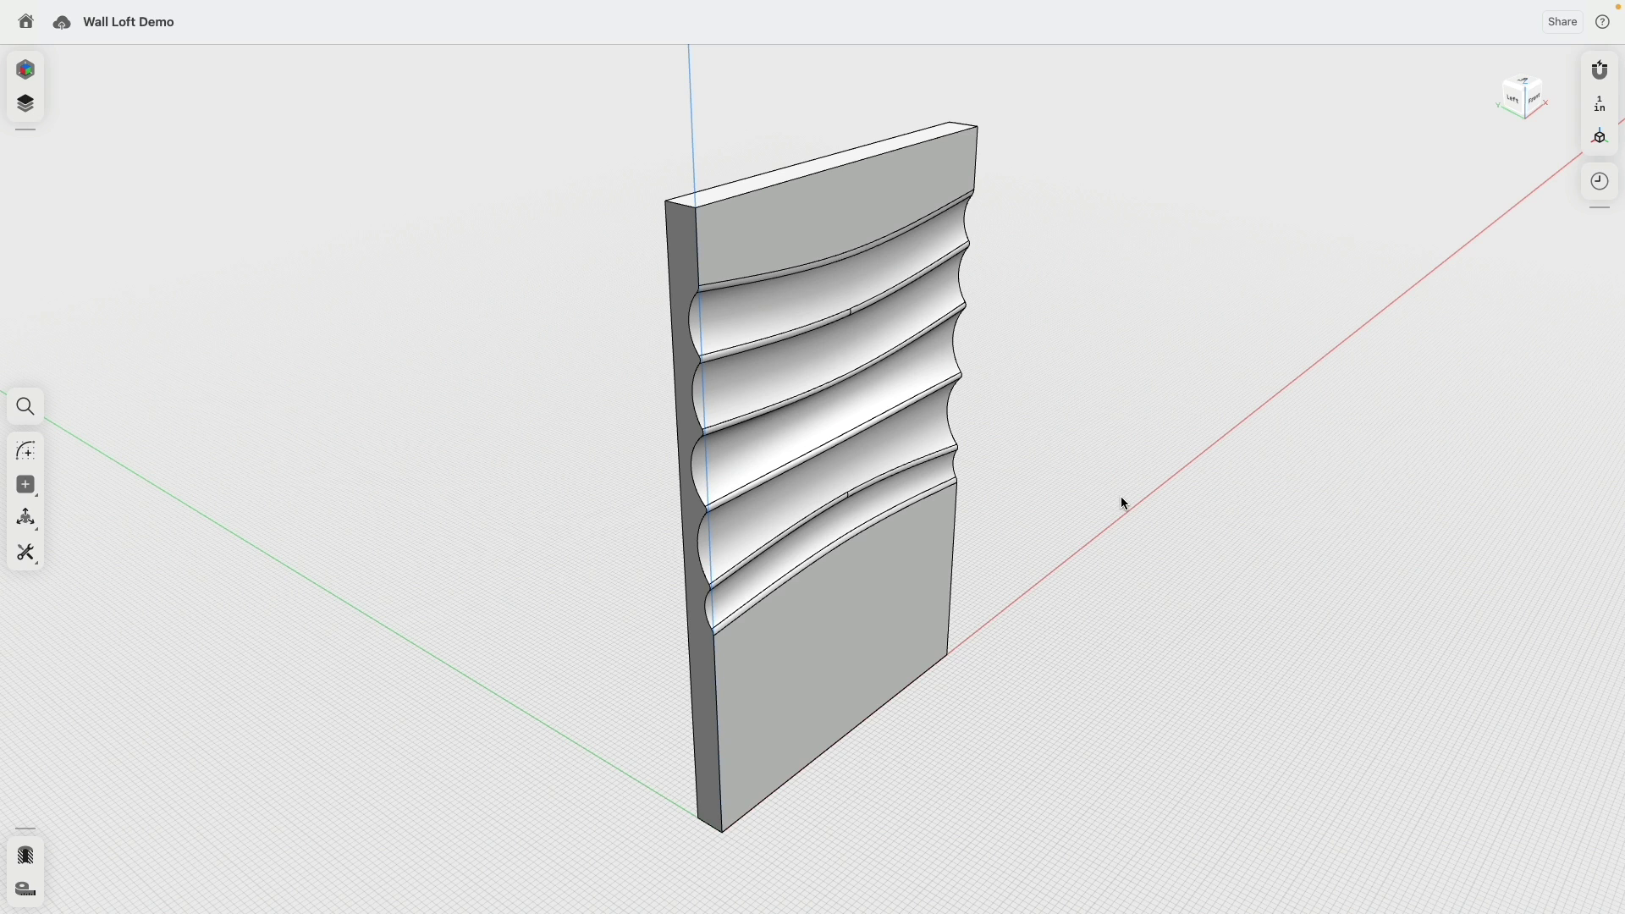
pyautogui.click(25, 103)
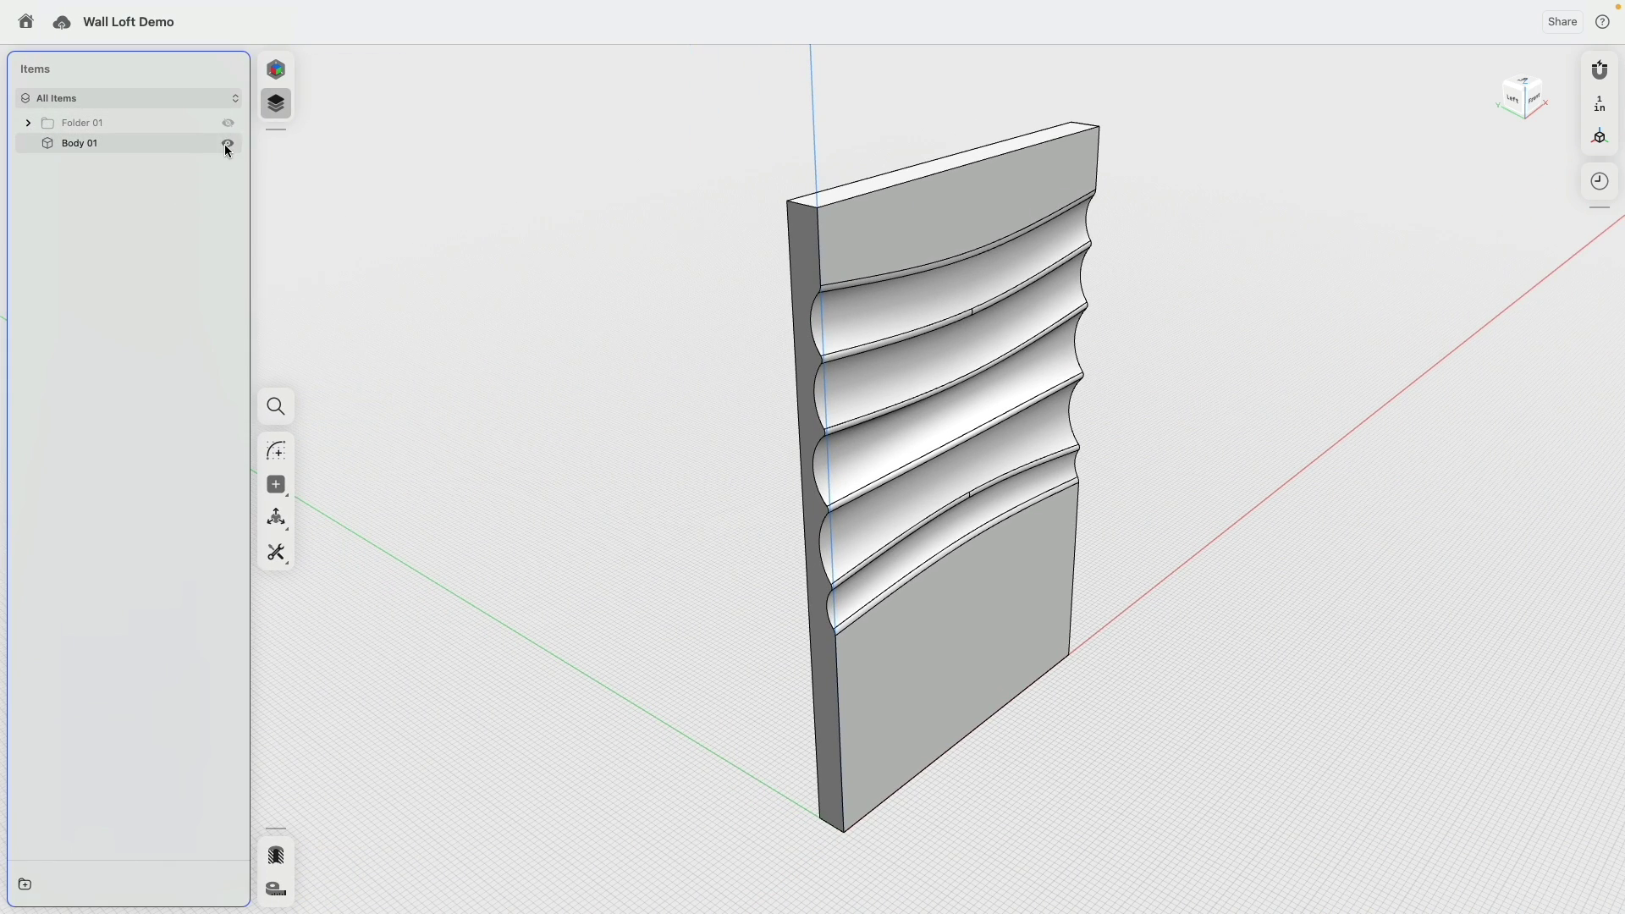
pyautogui.click(228, 142)
pyautogui.click(228, 123)
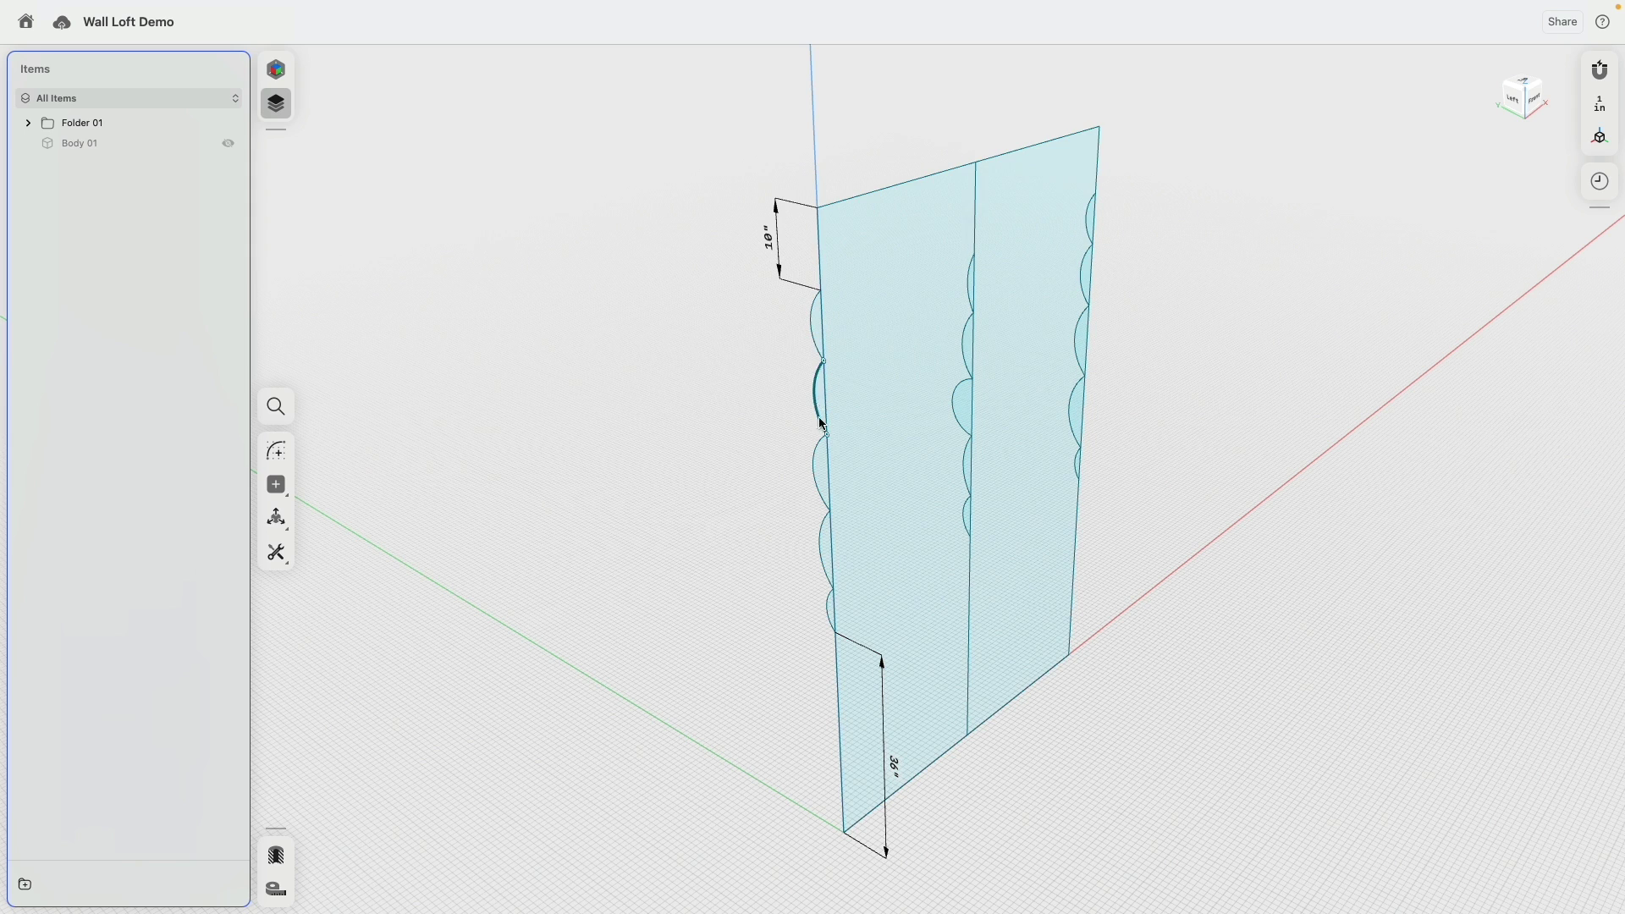
pyautogui.click(229, 145)
pyautogui.click(227, 124)
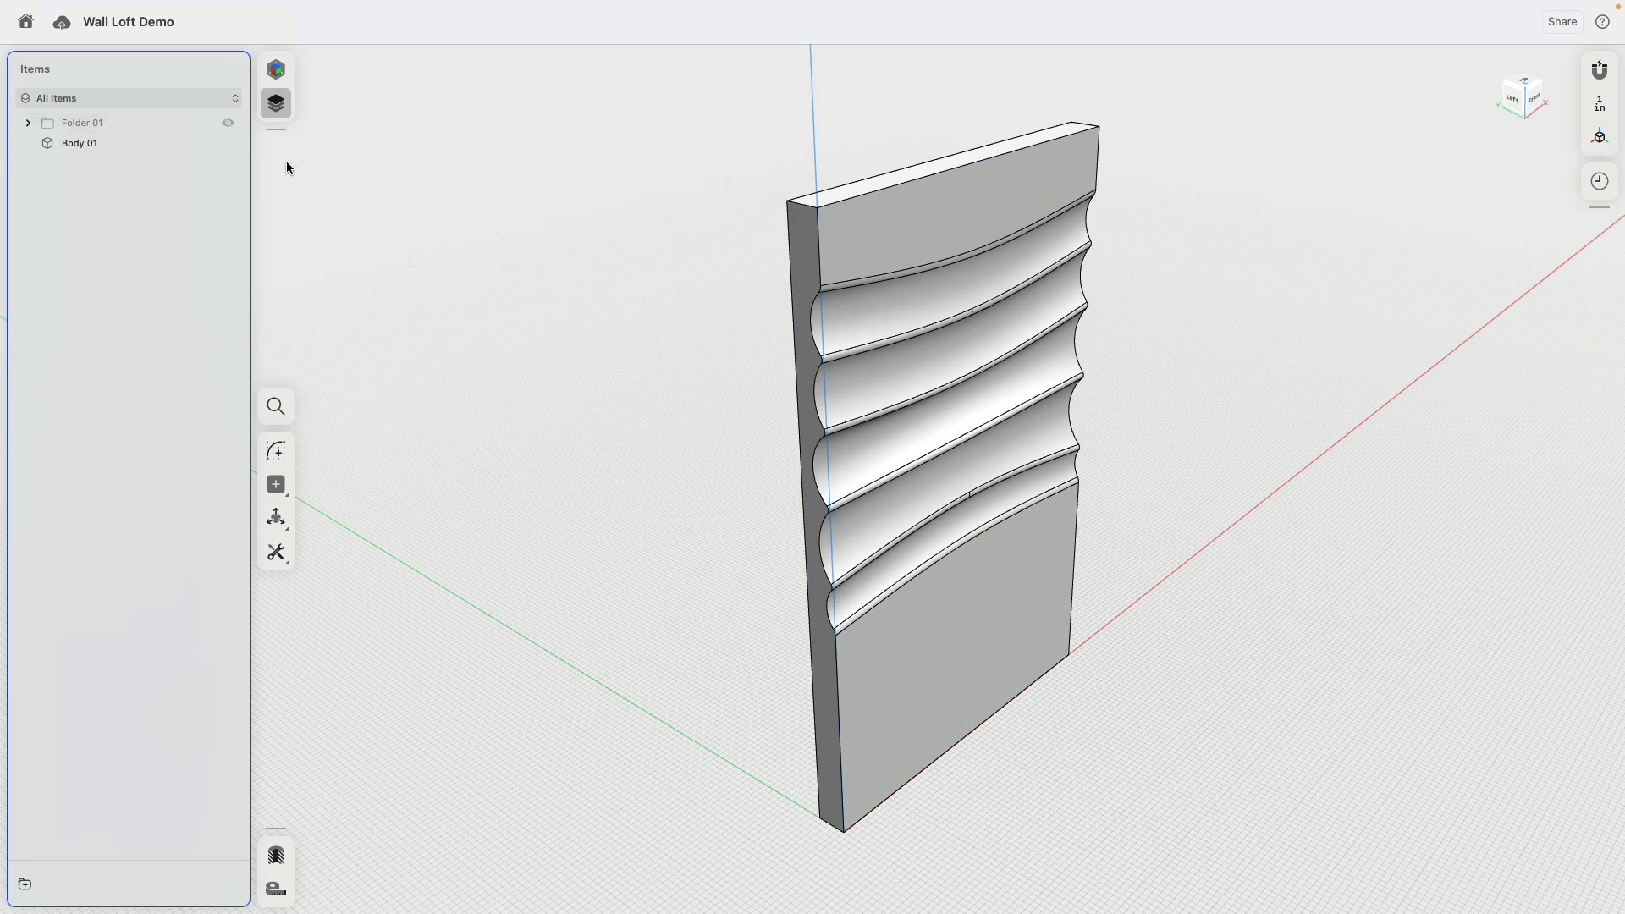
# Switch from modeling to visualization and view the rendered wall panel from another angle.
pyautogui.click(276, 71)
pyautogui.click(130, 110)
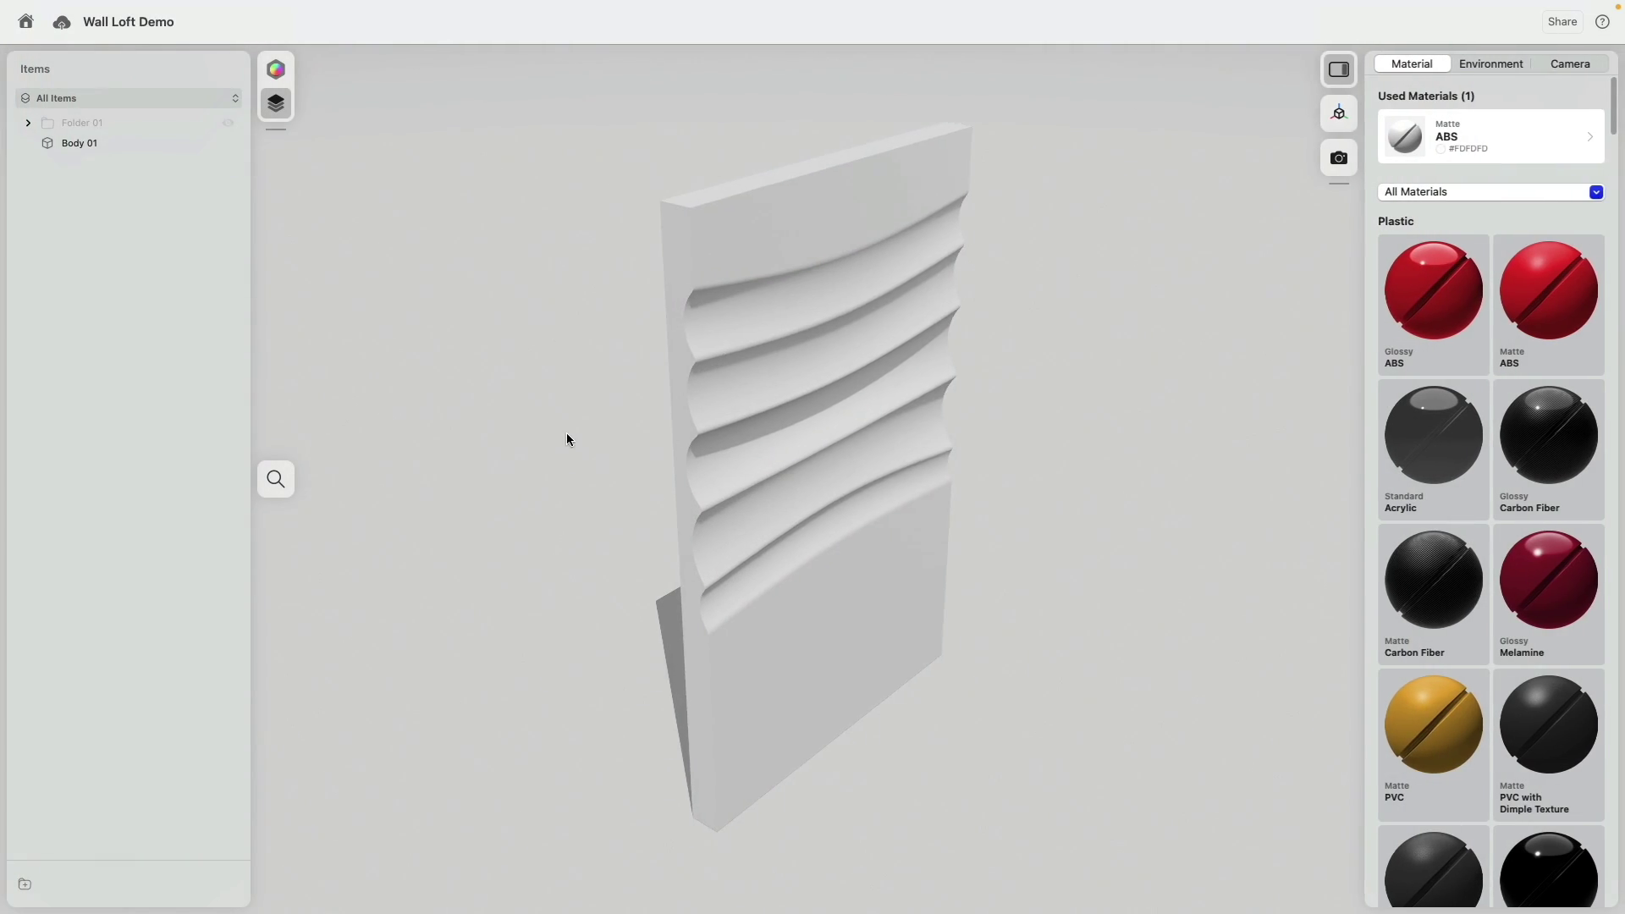
pyautogui.moveTo(567, 433); pyautogui.dragTo(598, 360, button='right')
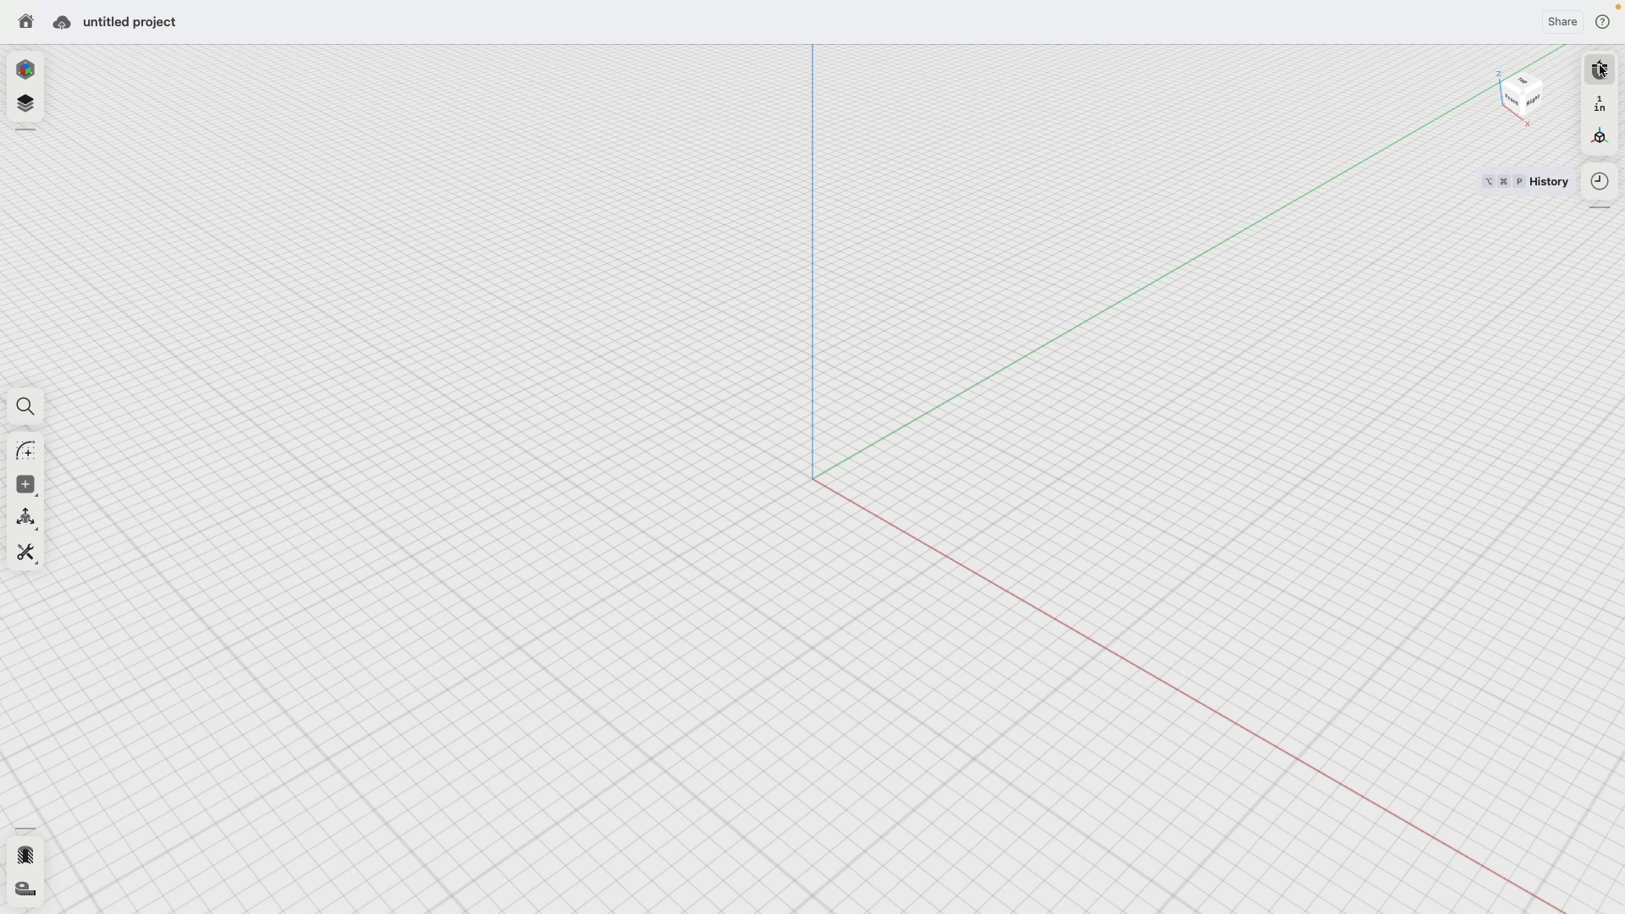
# Check the snapping and unit settings of the untitled project.
pyautogui.click(1601, 69)
pyautogui.click(1602, 108)
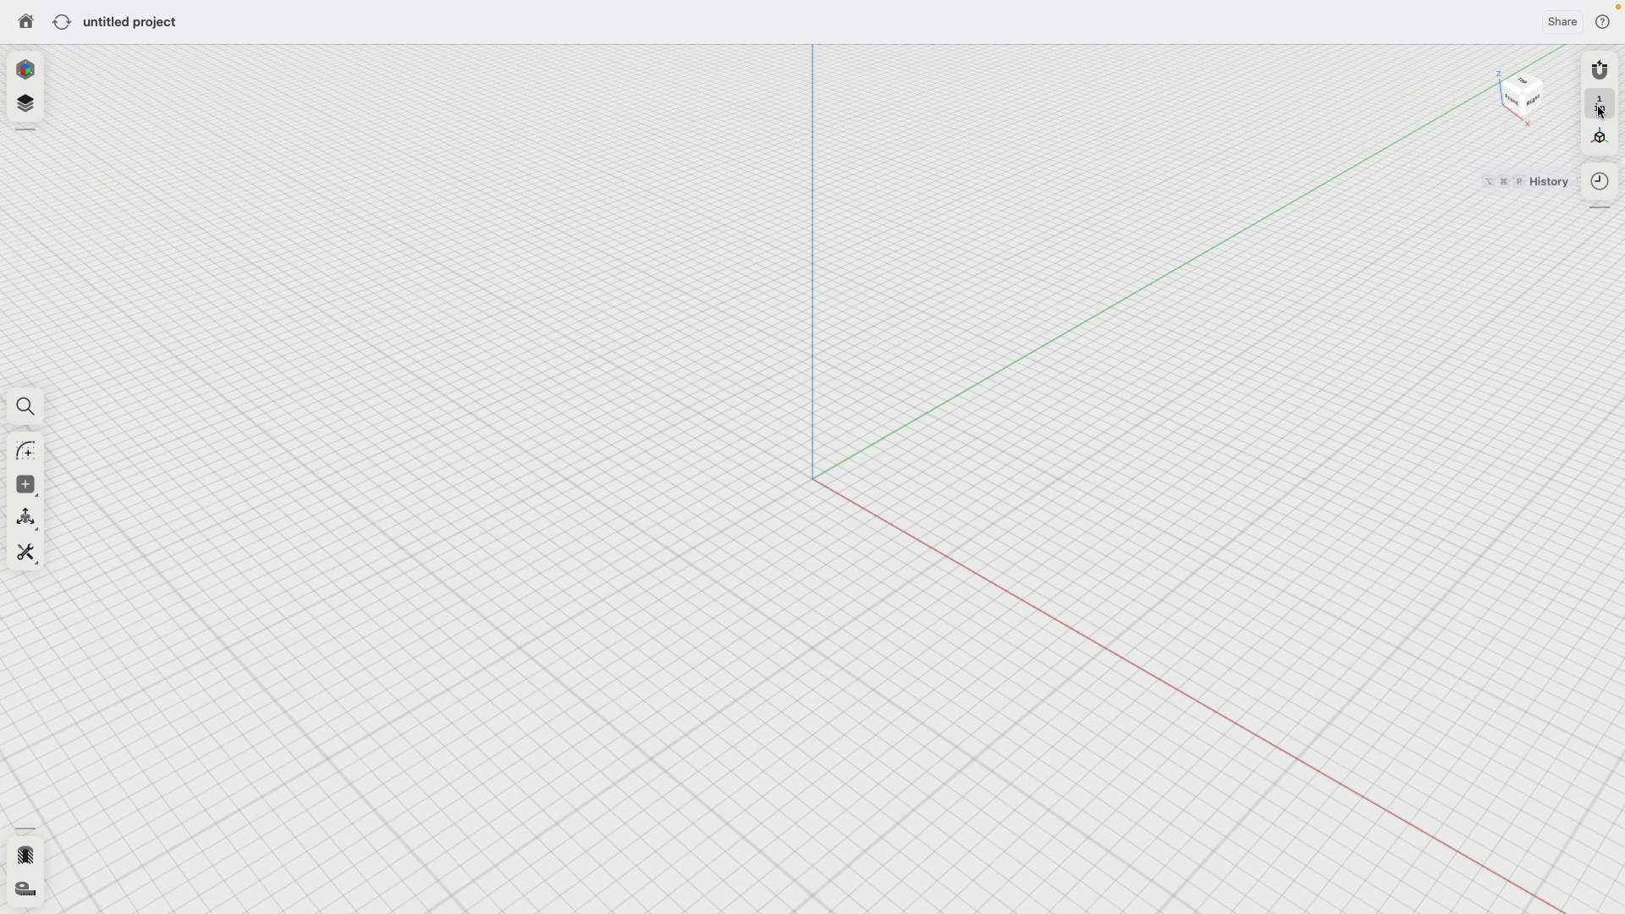
pyautogui.click(1602, 107)
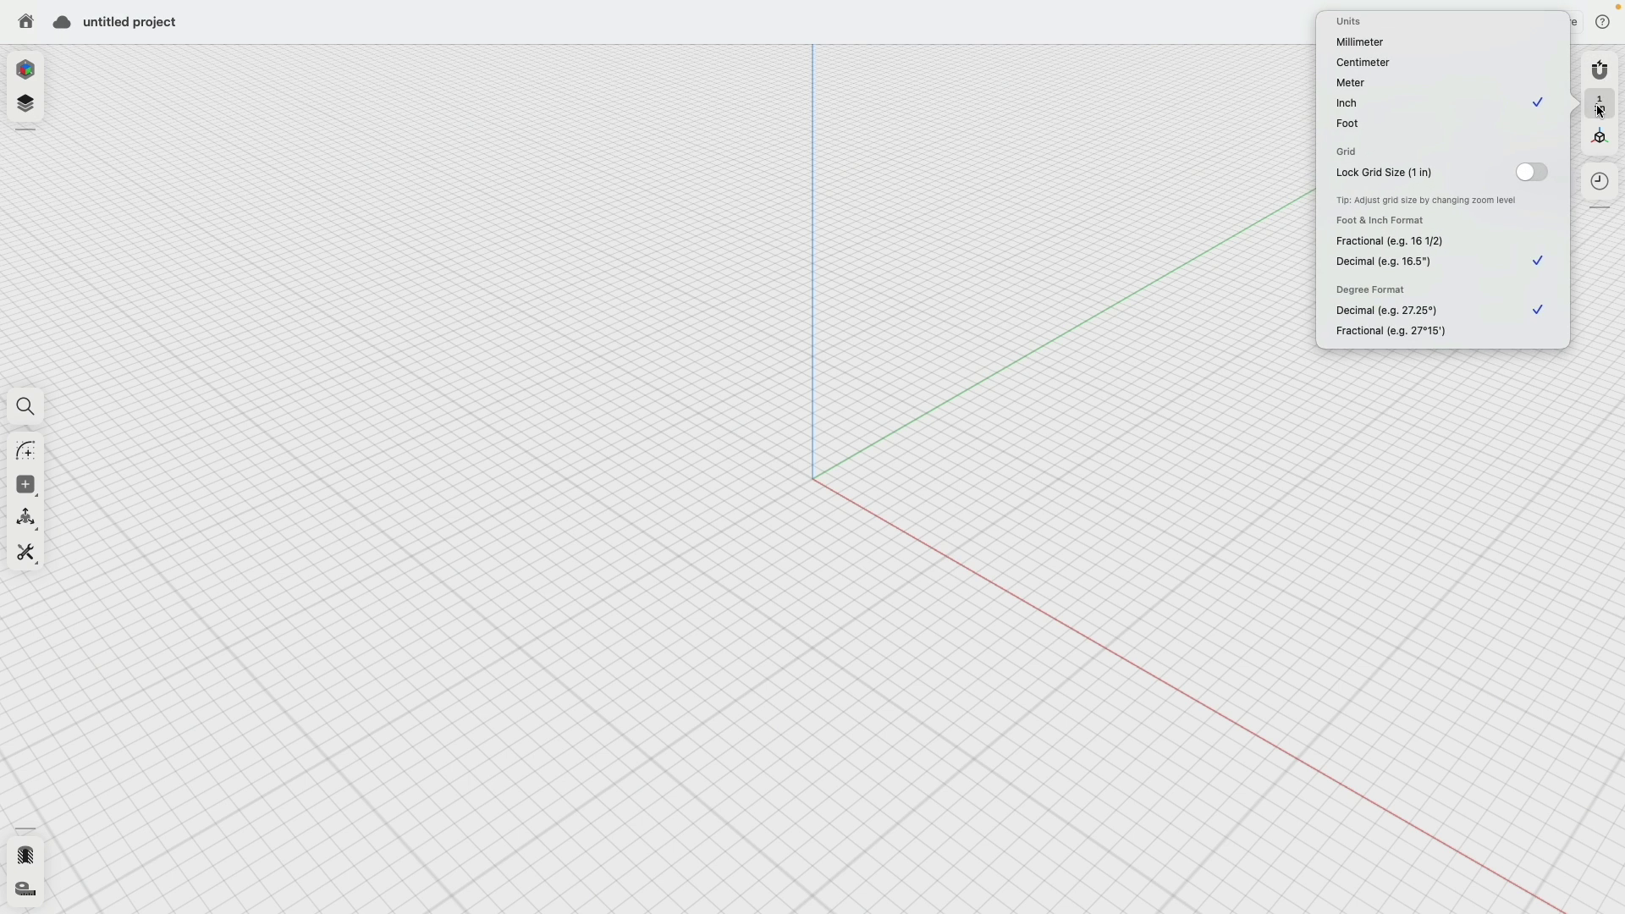
pyautogui.click(1601, 106)
# Sketch a rough closed four-sided outline on the front plane, about 20 inches wide and 21 inches tall, with its base split at the origin.
pyautogui.click(1520, 98)
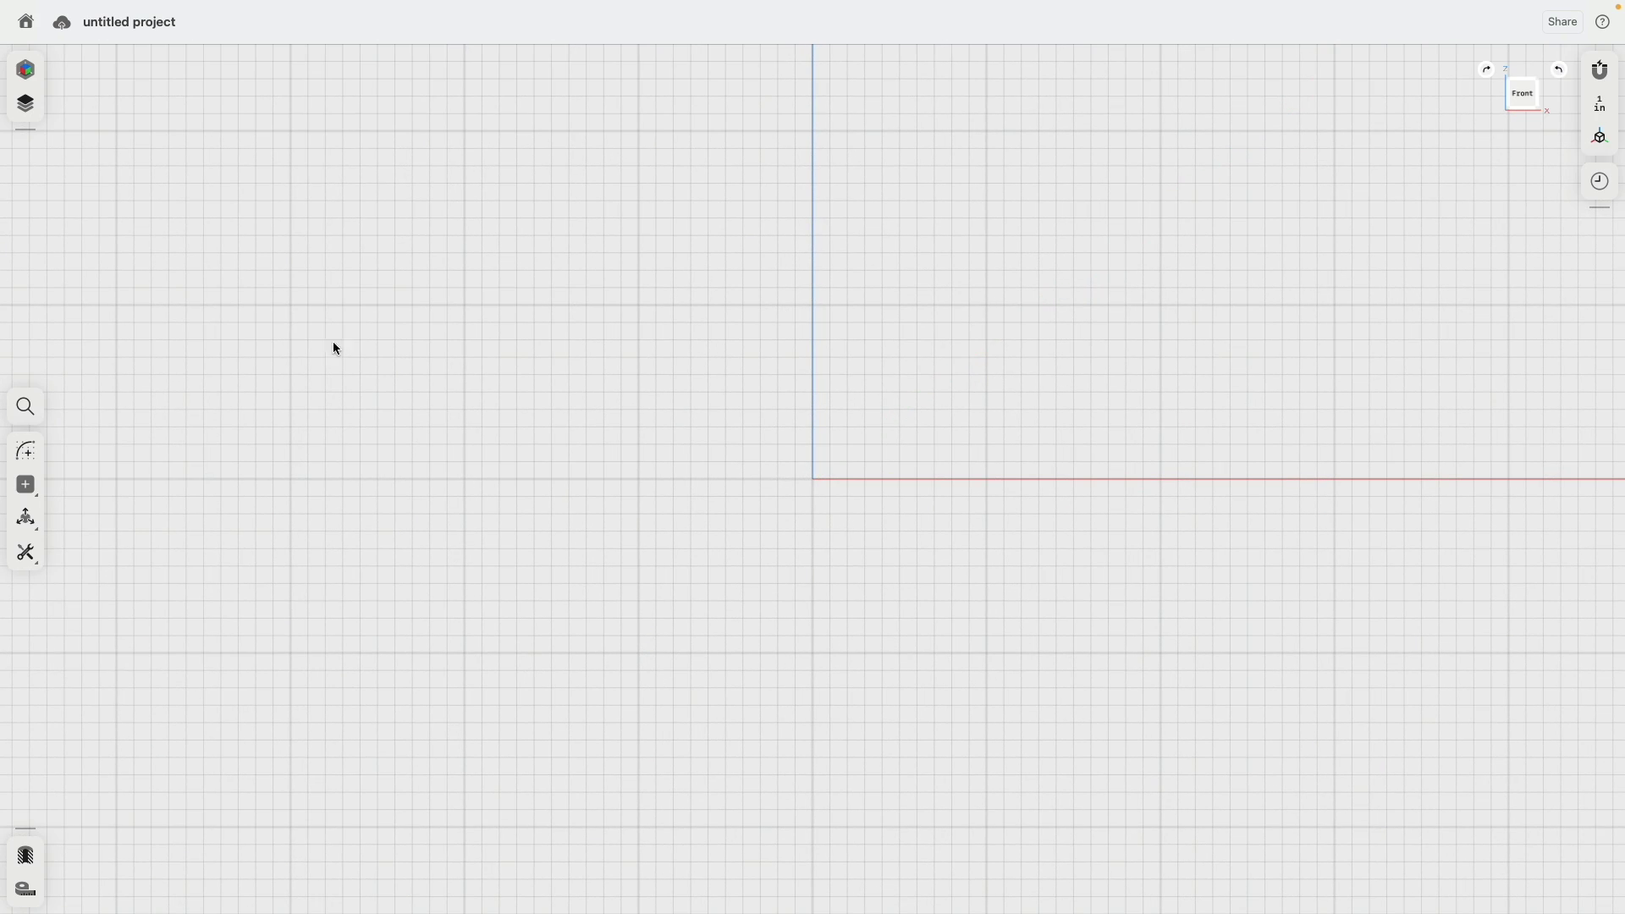
pyautogui.click(25, 451)
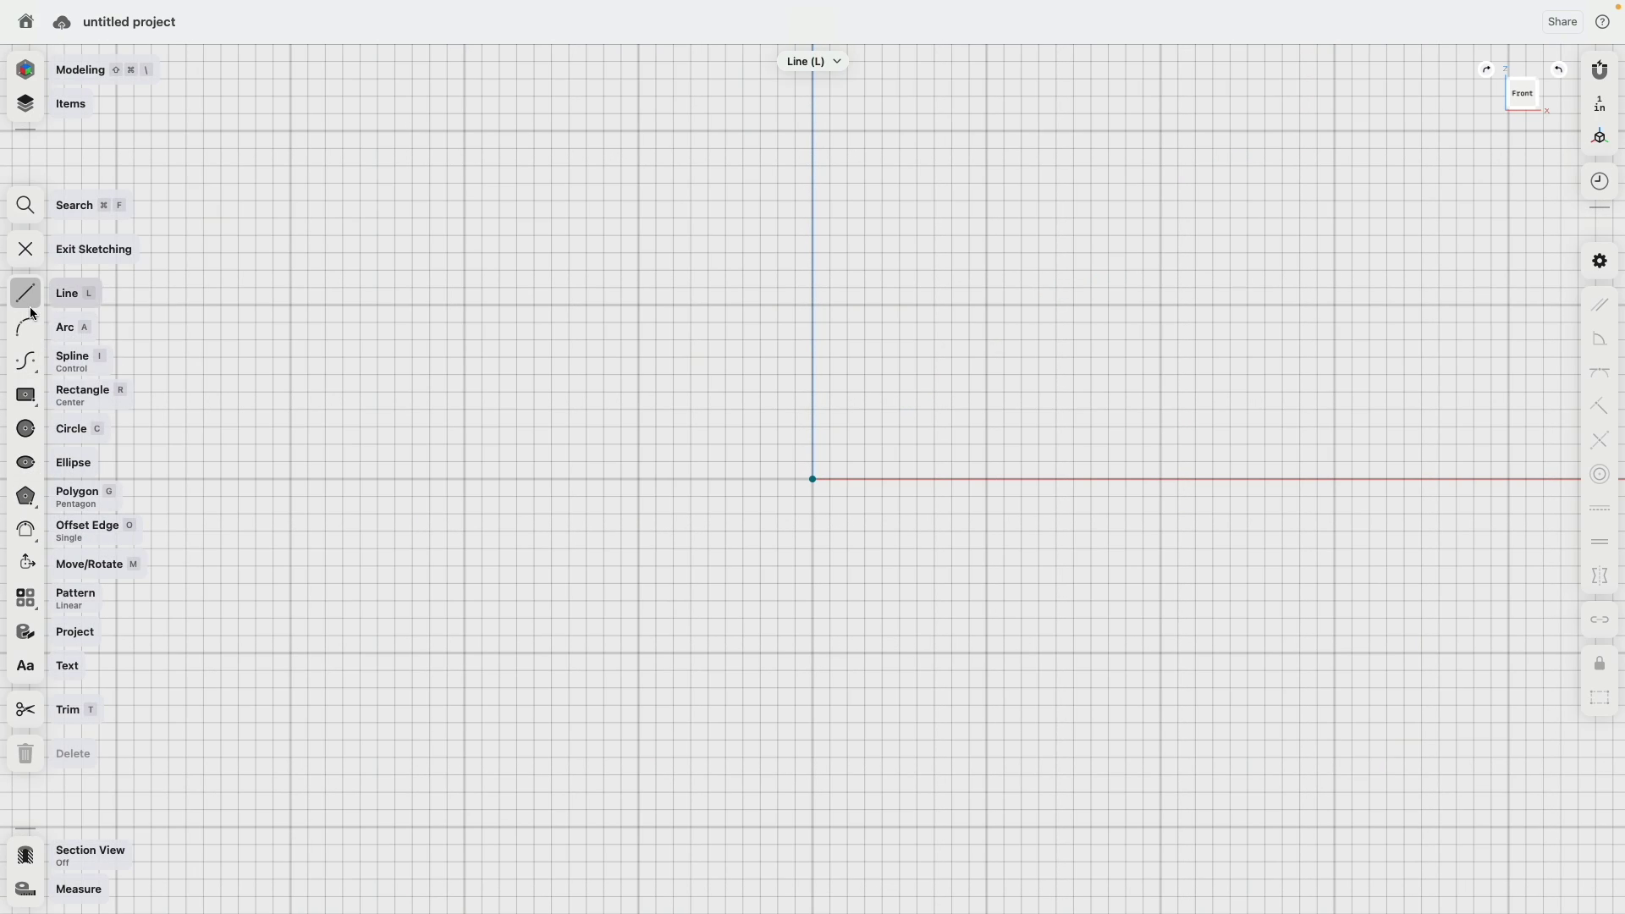
pyautogui.click(813, 479)
pyautogui.click(987, 479)
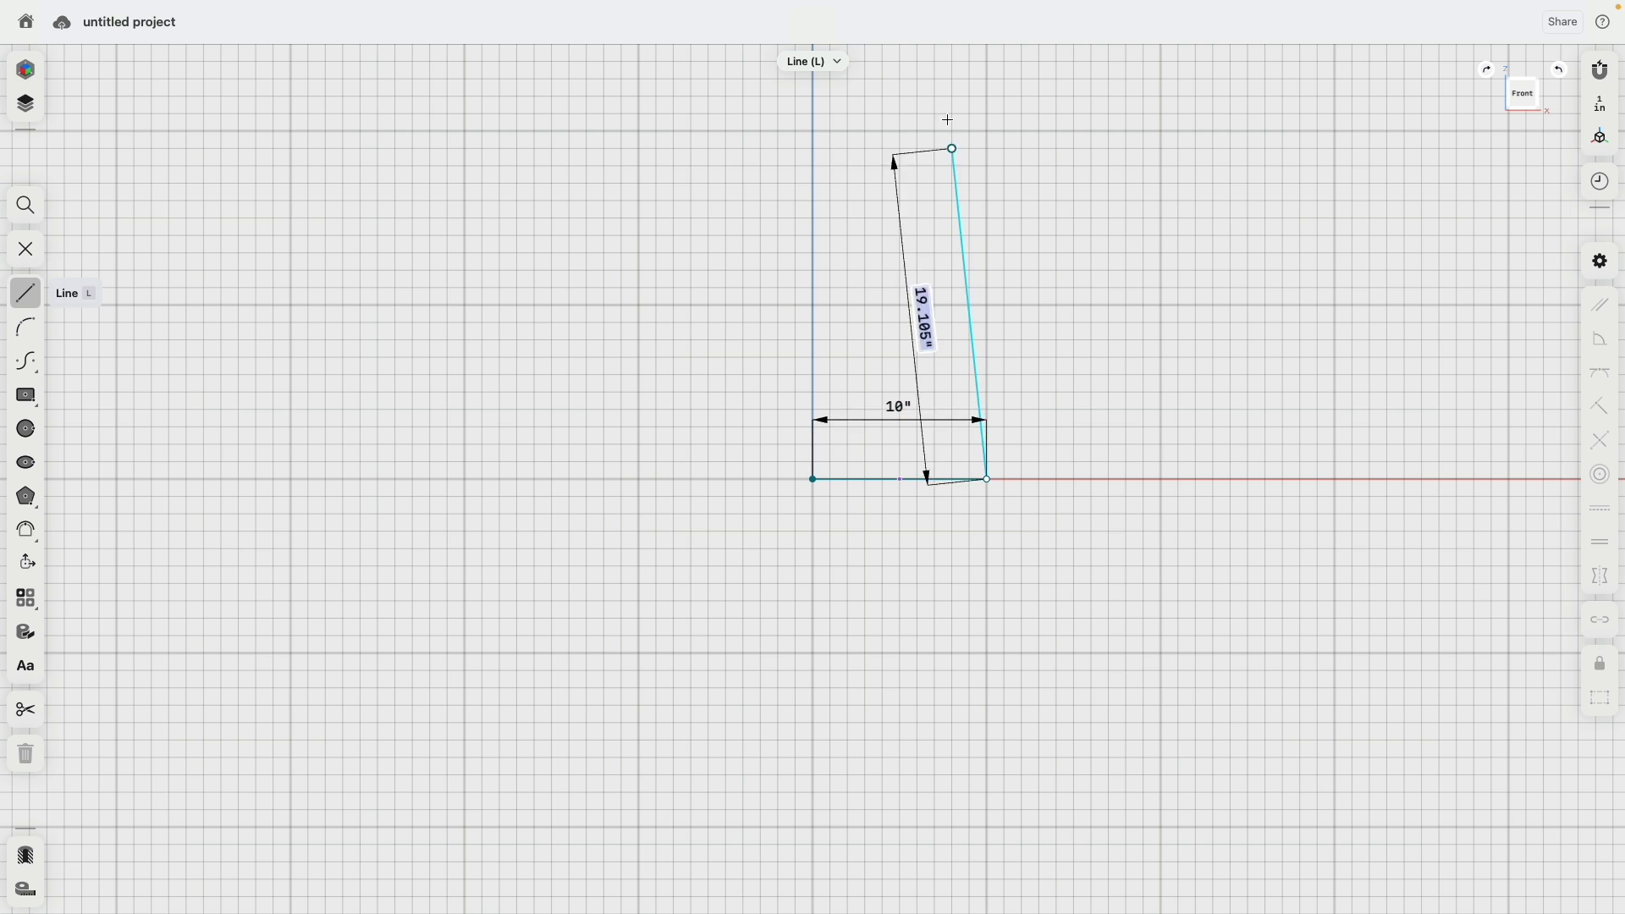
pyautogui.click(947, 103)
pyautogui.click(621, 113)
pyautogui.click(646, 479)
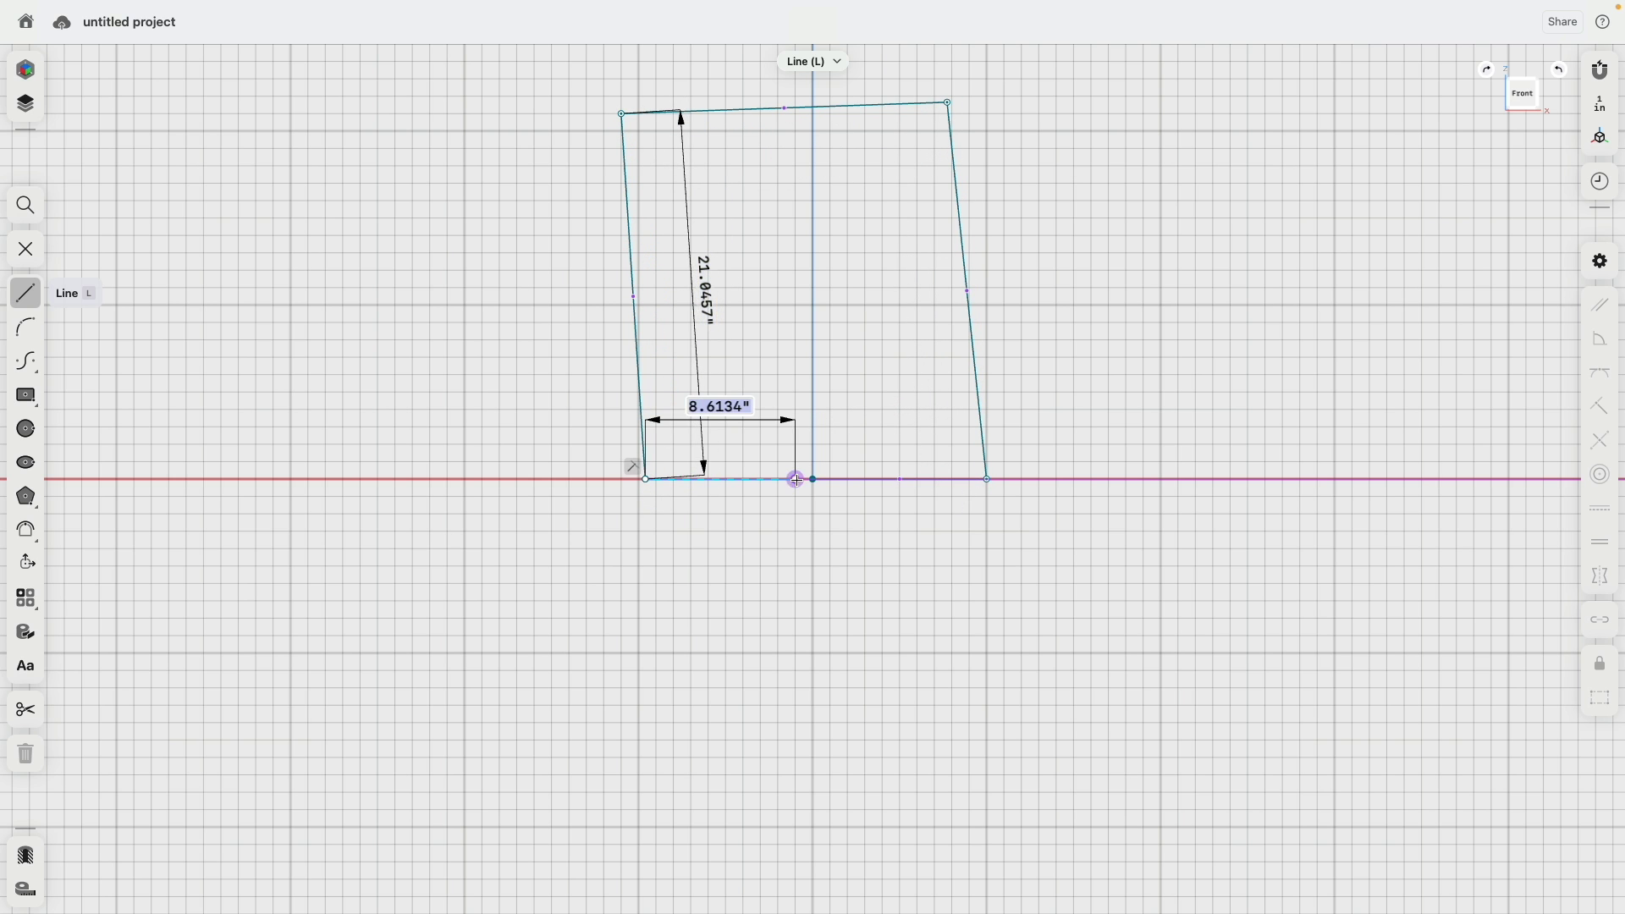
pyautogui.click(812, 479)
pyautogui.press('Escape')
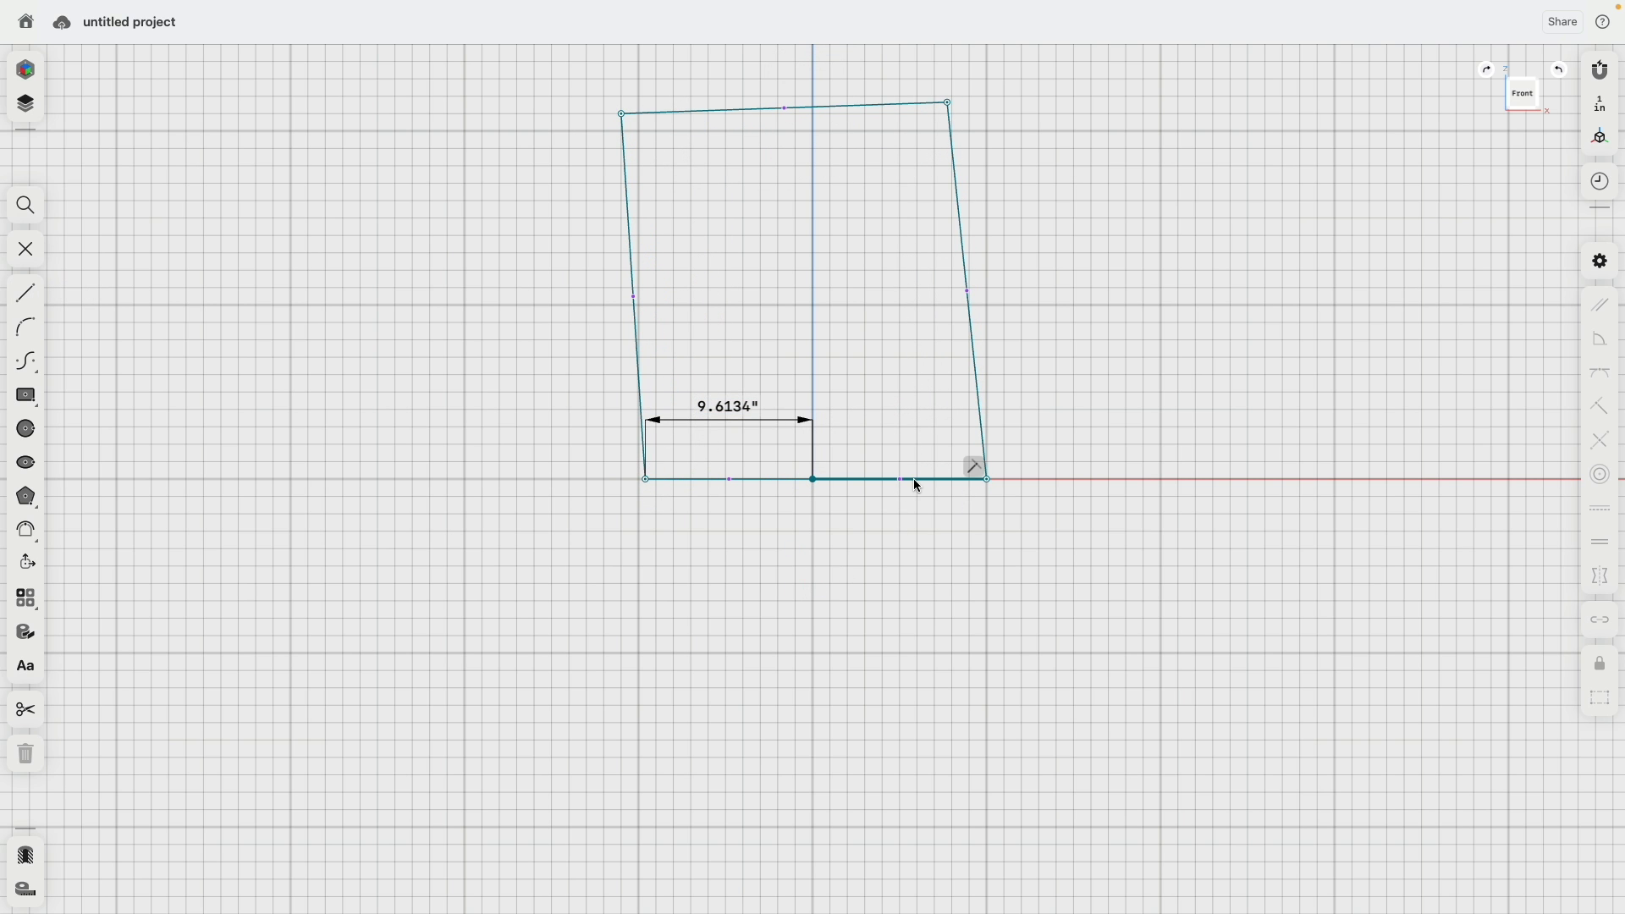
# Constrain all outline edges to horizontal or vertical and make the two base segments equal in length.
pyautogui.doubleClick(920, 480)
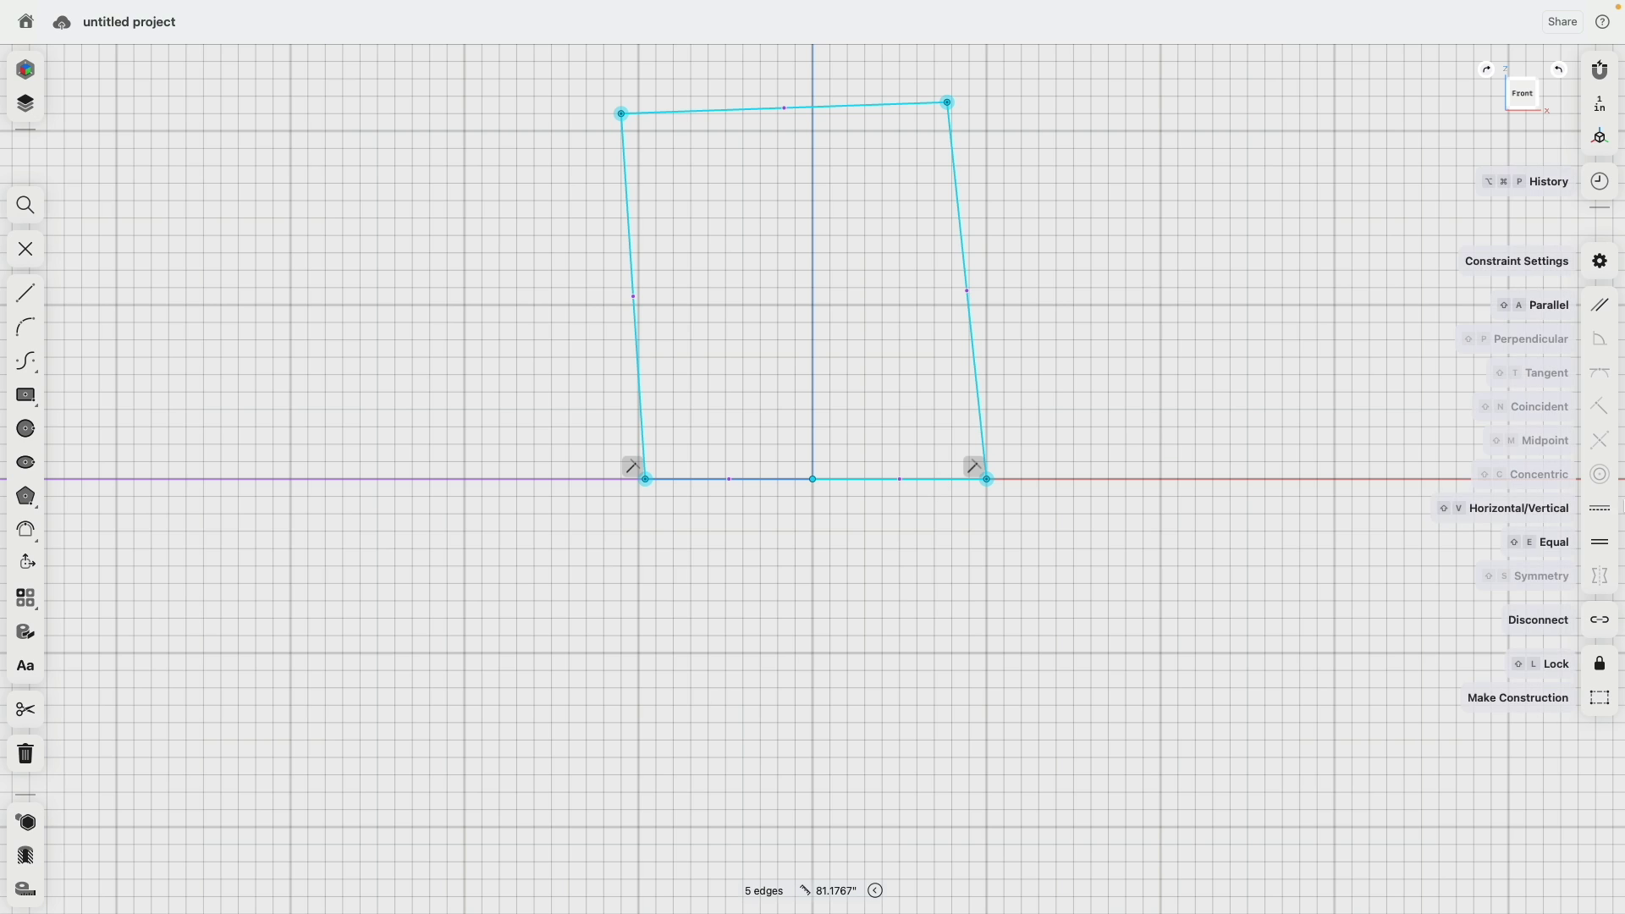
pyautogui.click(1602, 513)
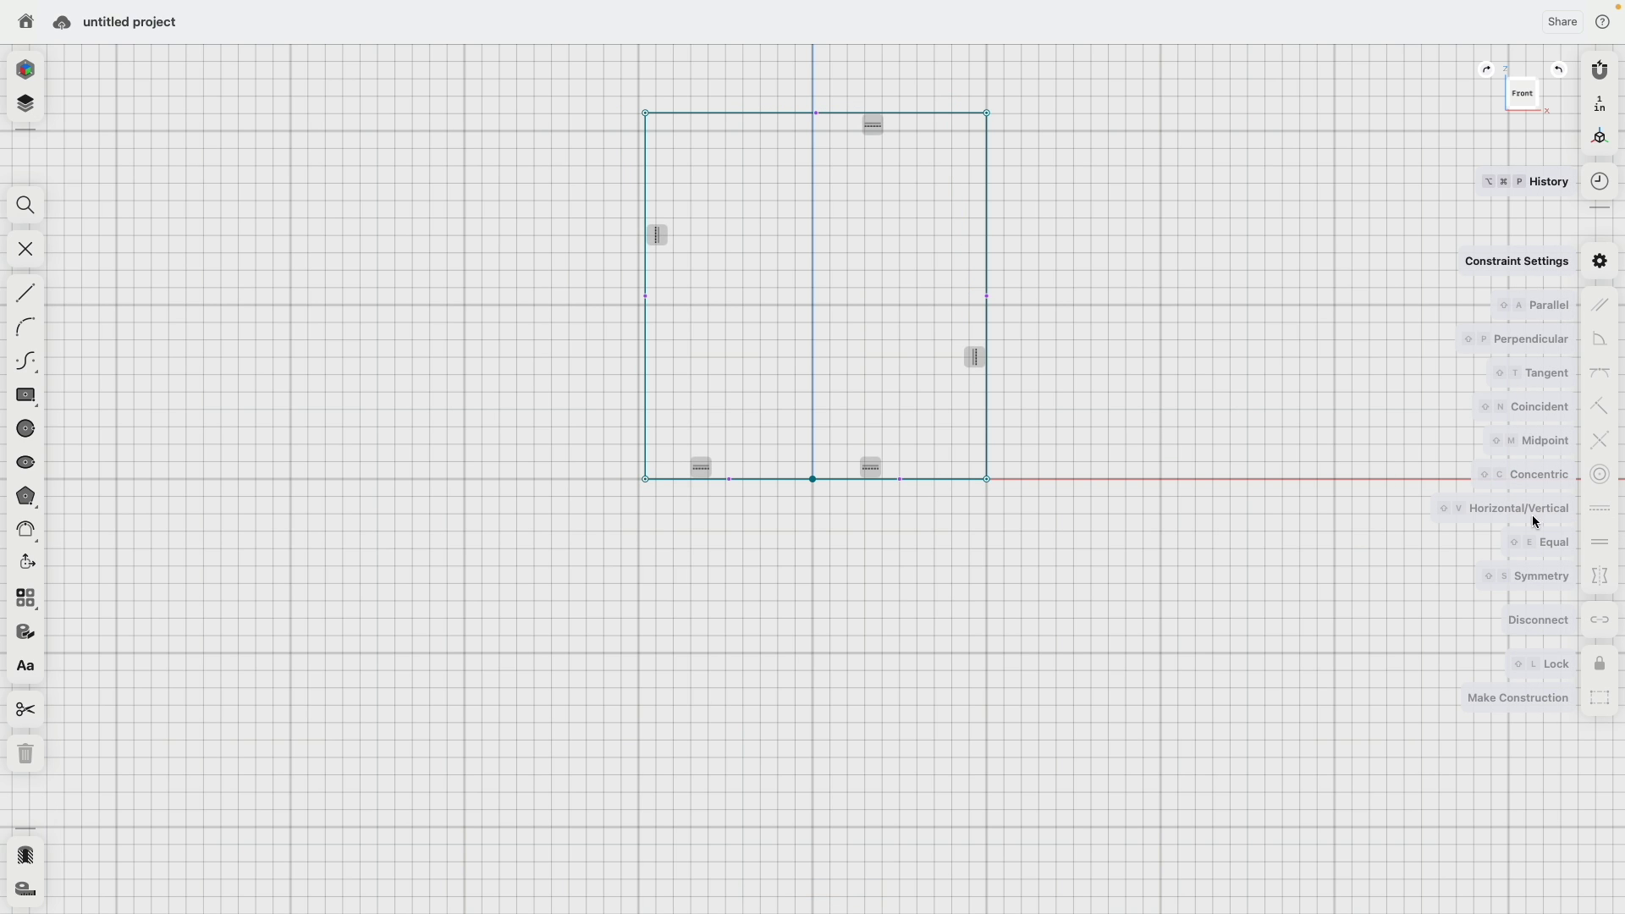
pyautogui.click(760, 480)
pyautogui.click(836, 479)
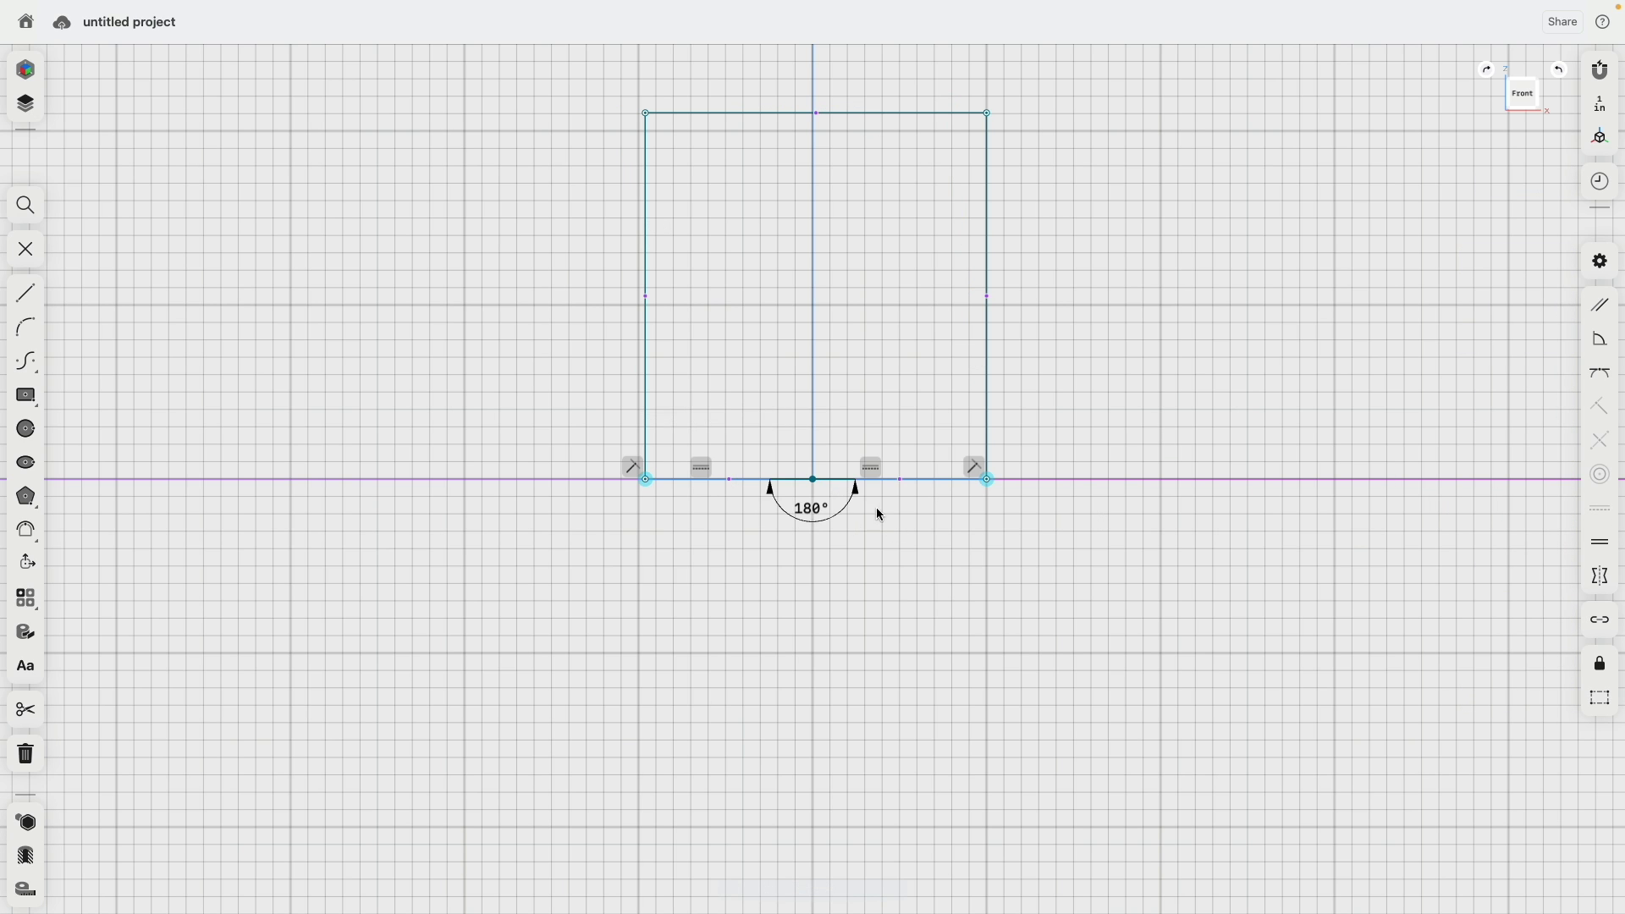
pyautogui.click(1599, 542)
# Set the rectangle's width to 66 inches and its height to 95 inches, and exit the sketch.
pyautogui.moveTo(1012, 313); pyautogui.dragTo(1022, 506, button='middle')
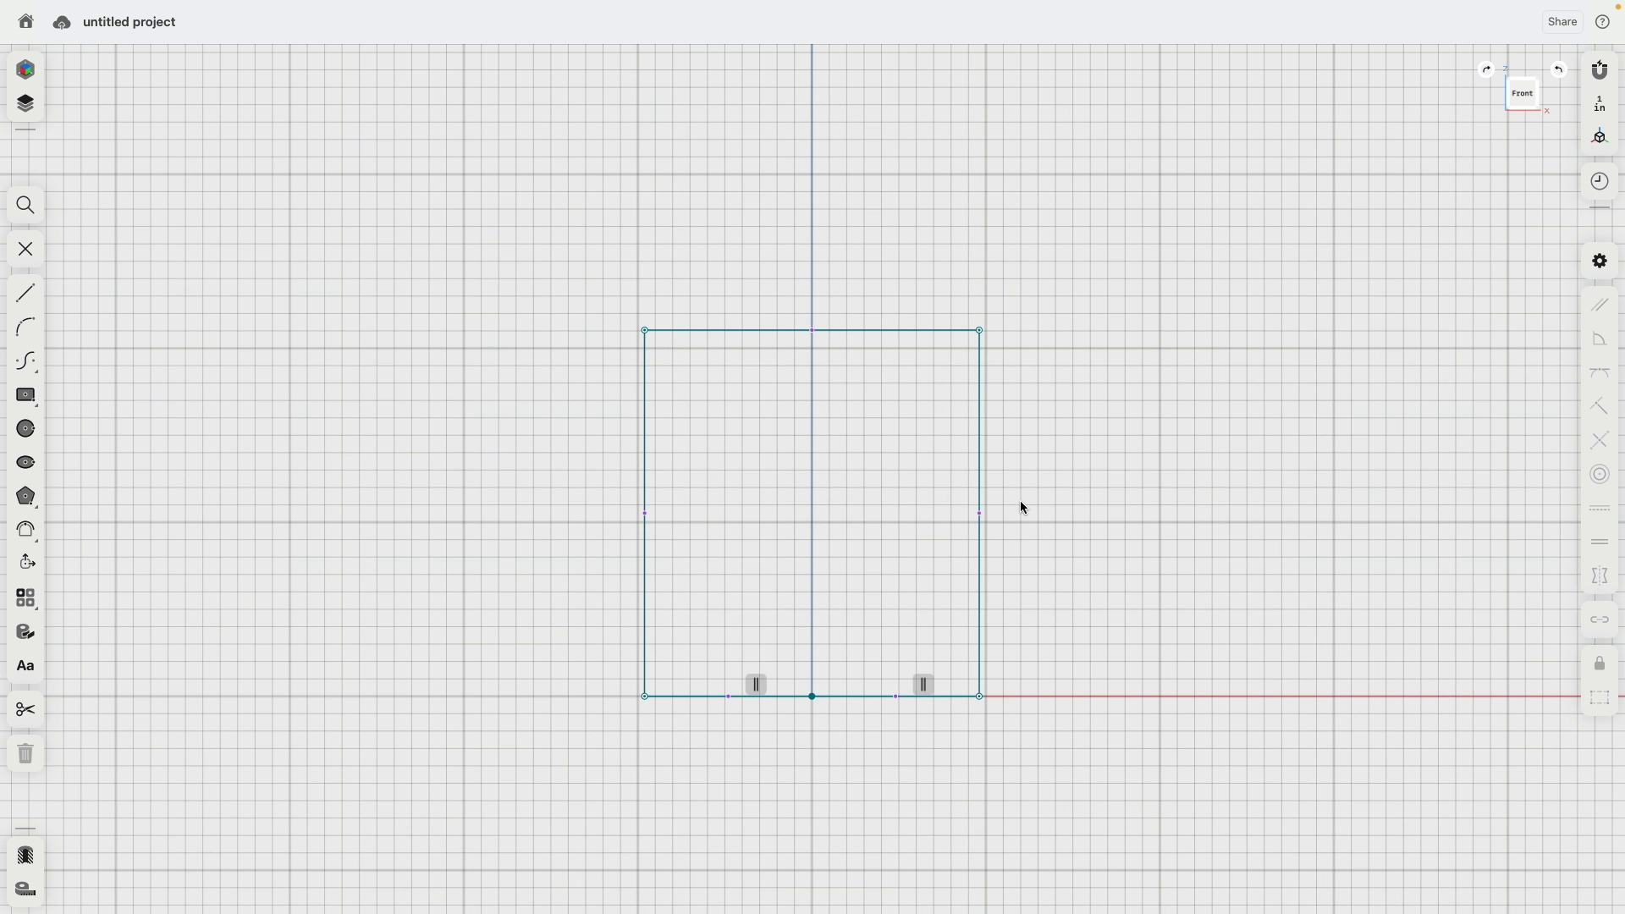
pyautogui.click(843, 330)
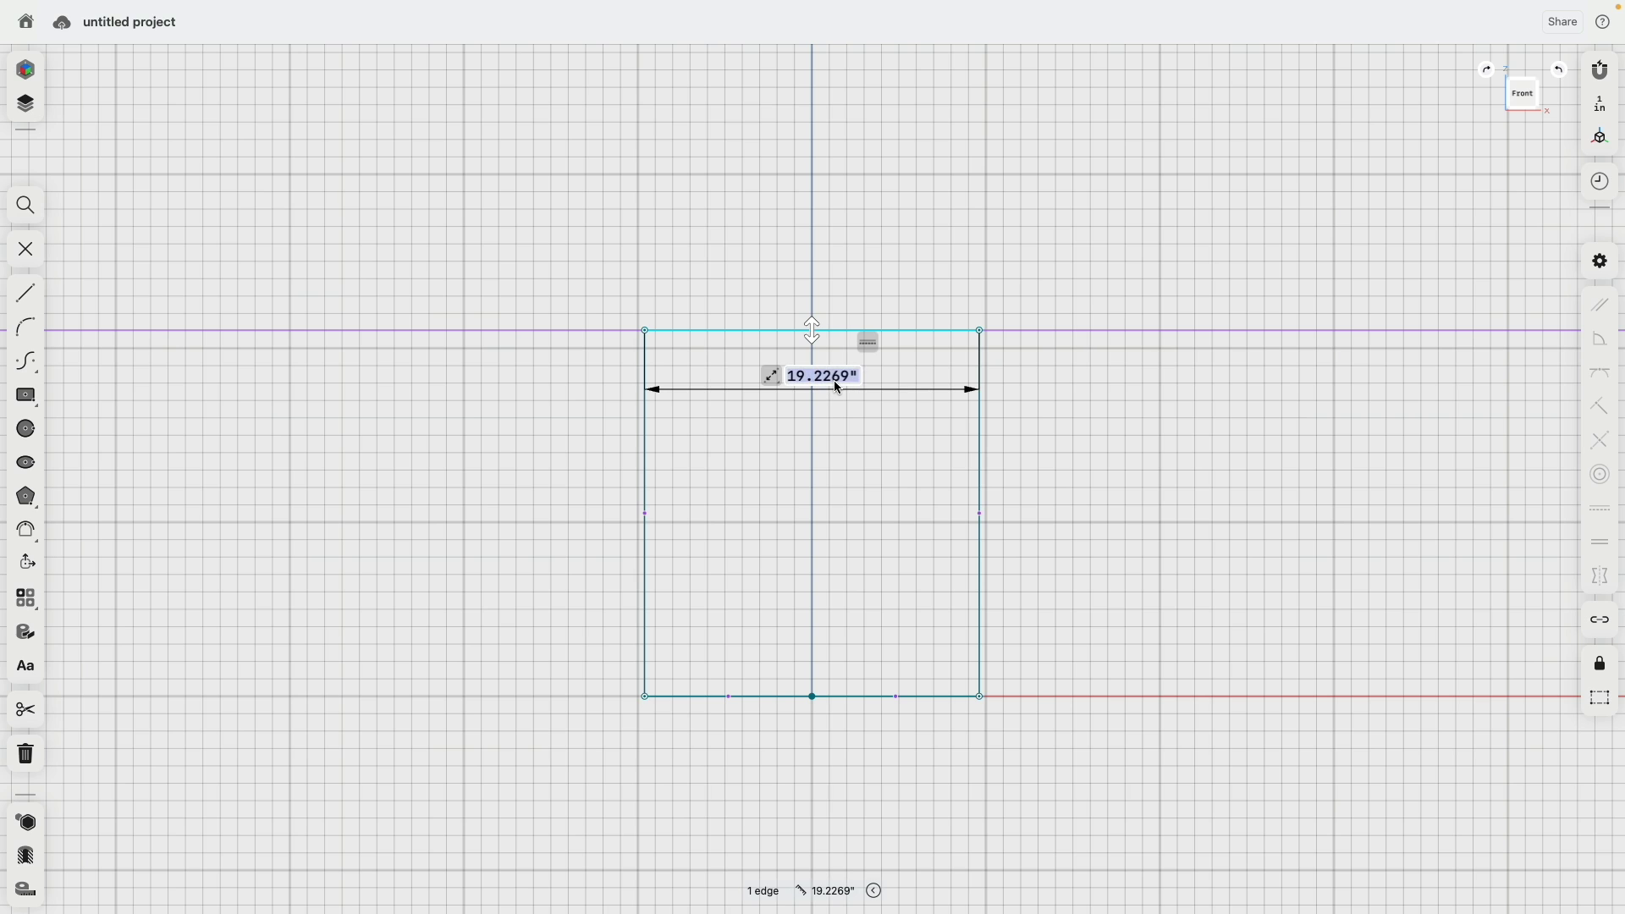
pyautogui.press('Return')
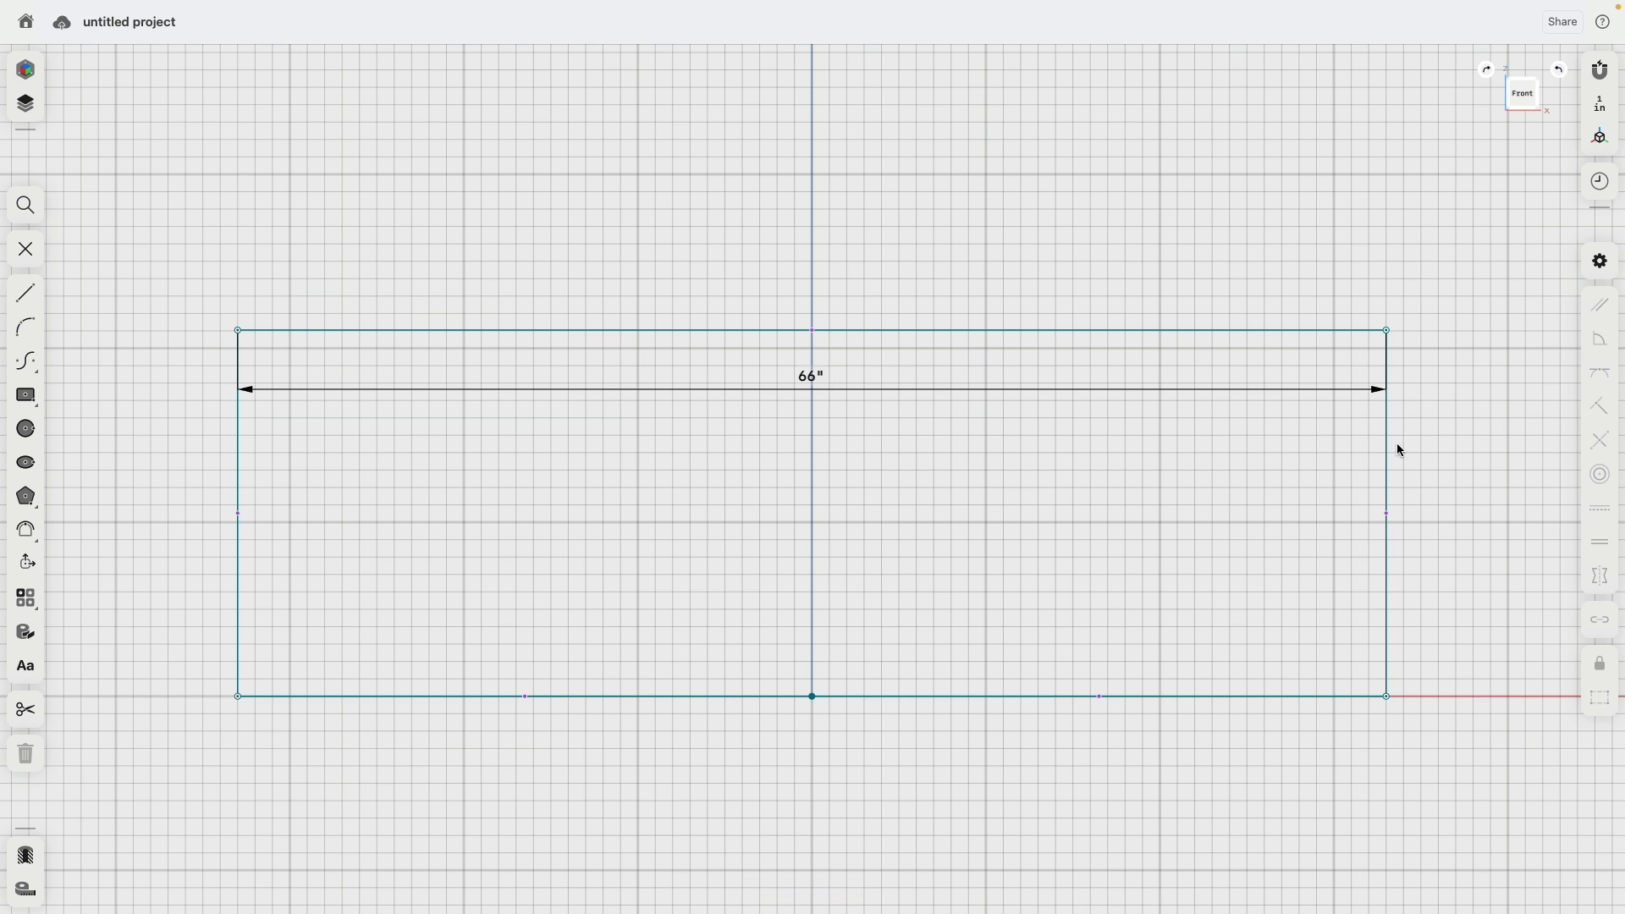
pyautogui.click(1387, 434)
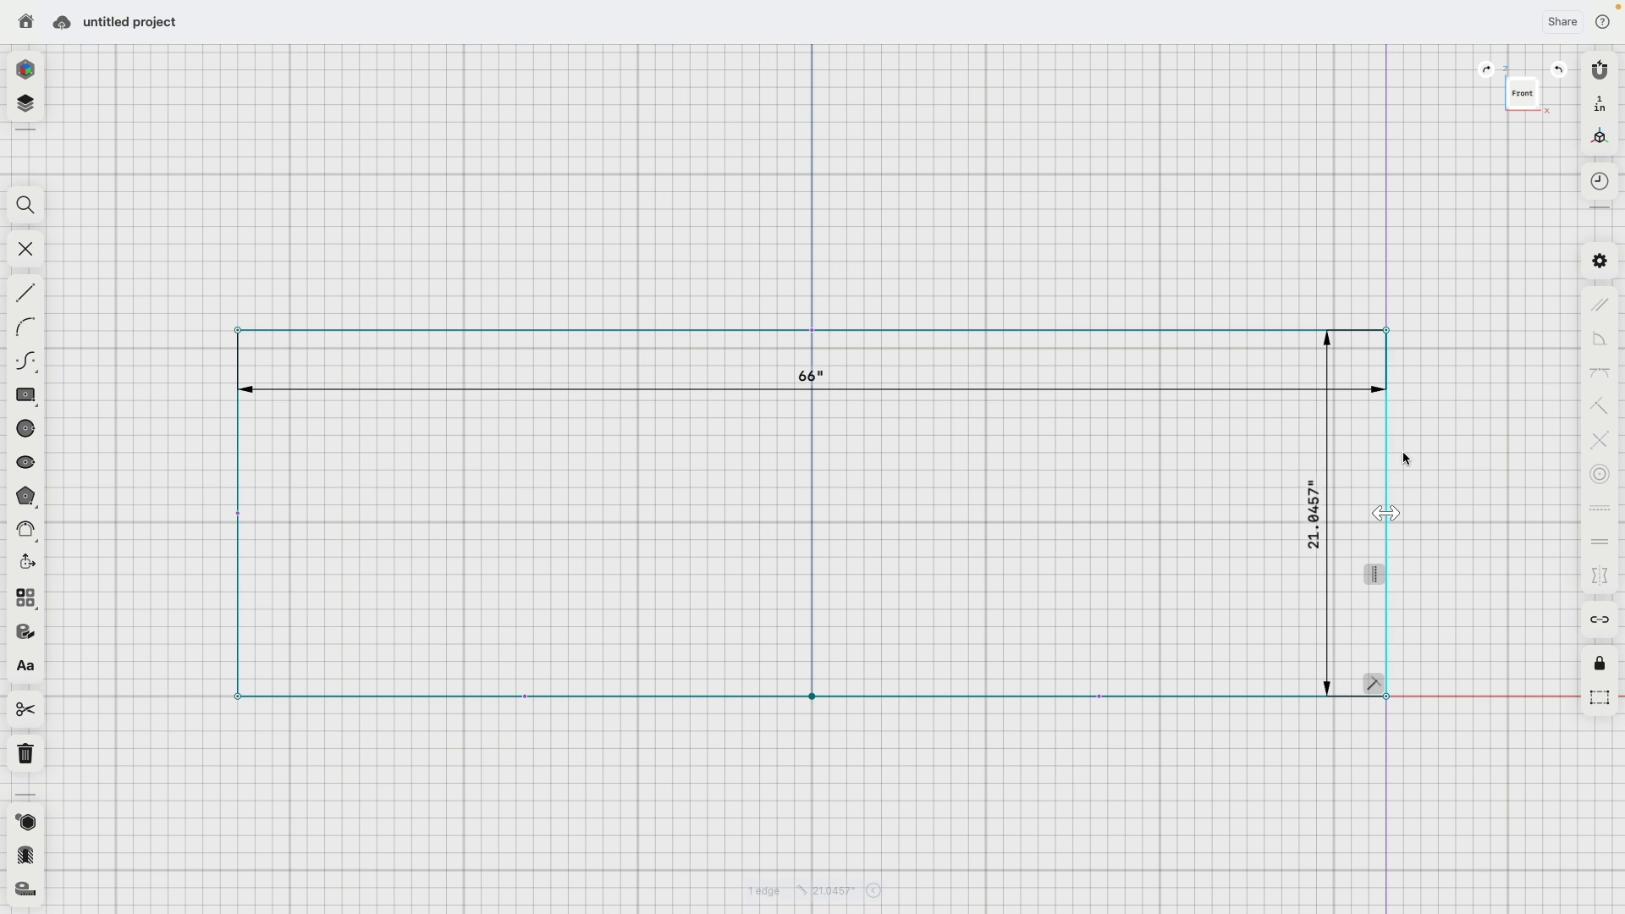
pyautogui.click(1317, 524)
pyautogui.write('95')
pyautogui.press('Return')
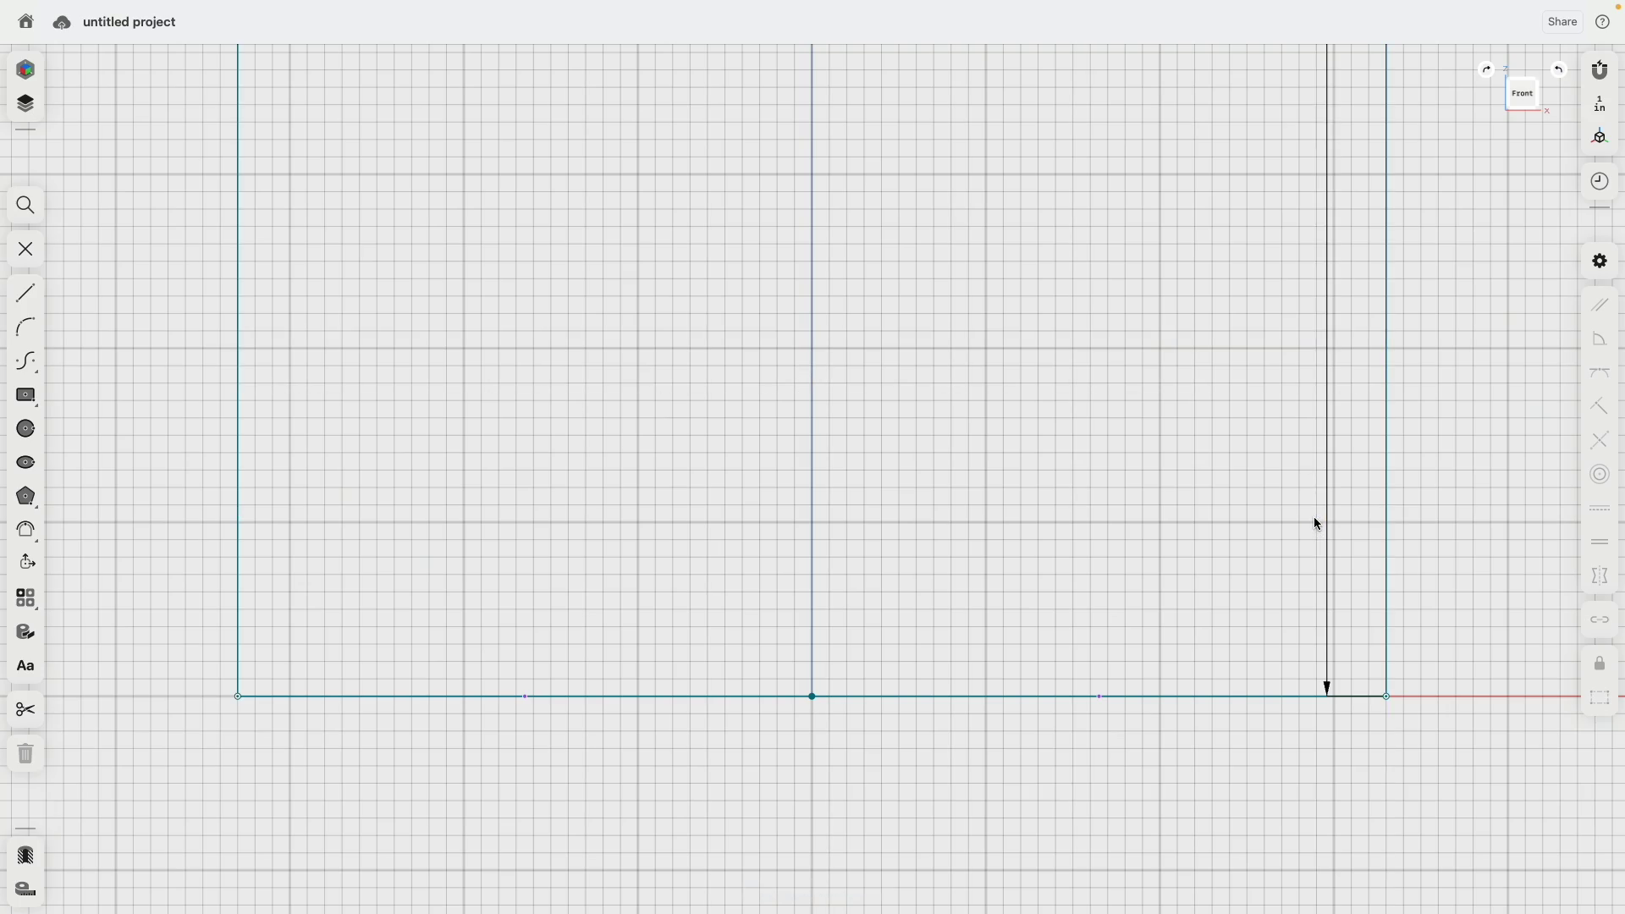
pyautogui.scroll(-5, 1040, 614)
pyautogui.click(25, 249)
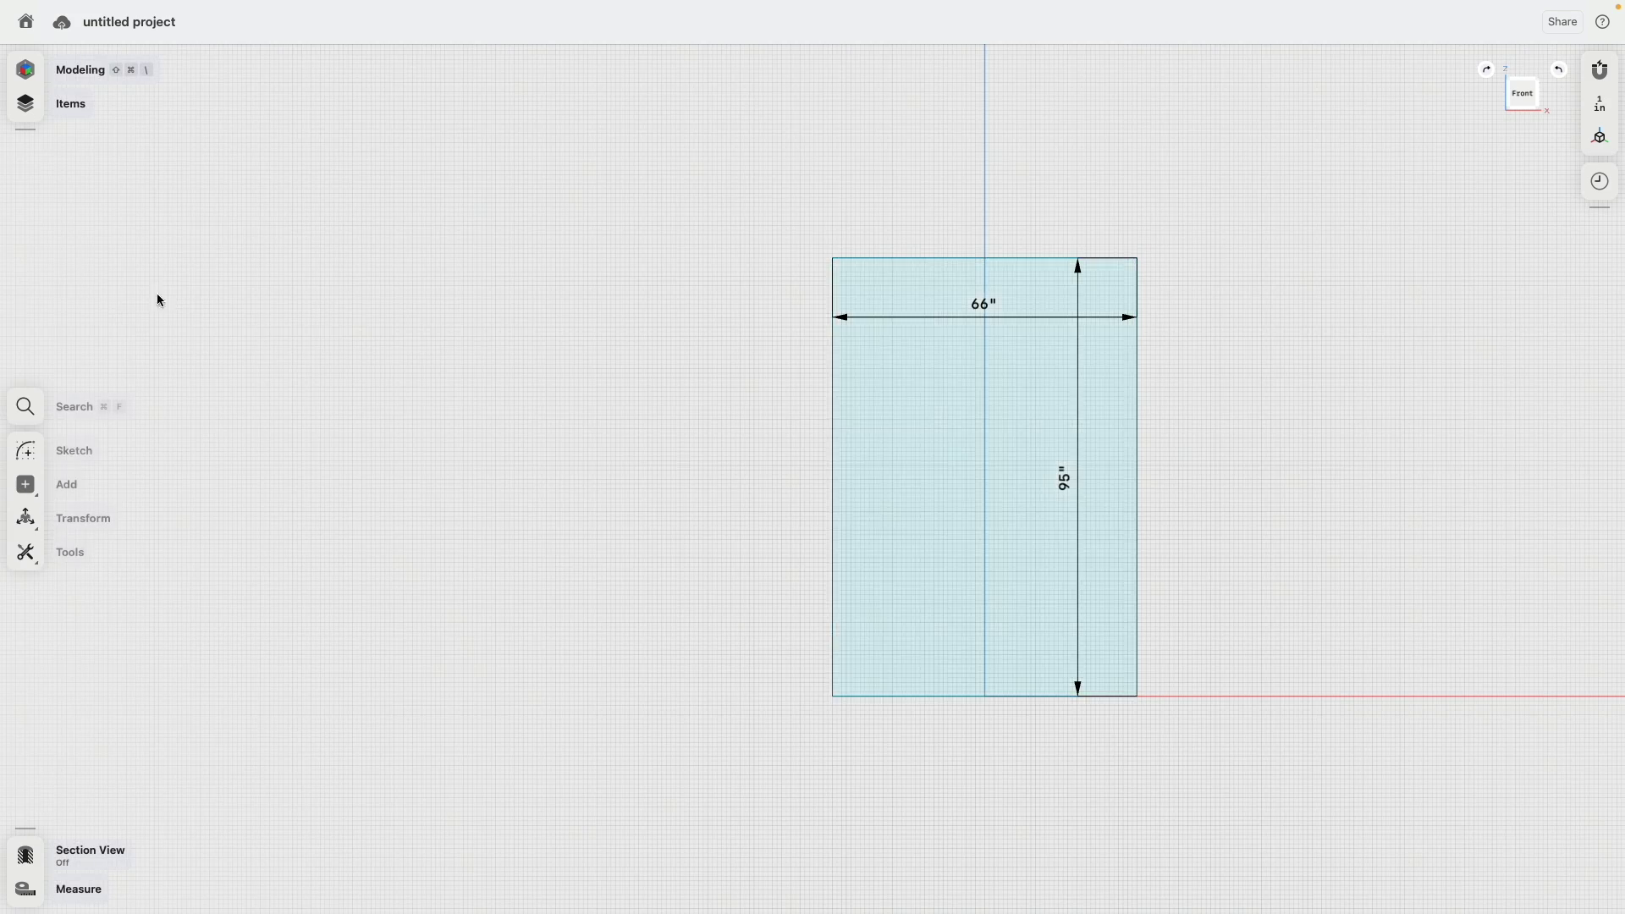
# Extrude the rectangle forward by 5 inches into a solid wall panel.
pyautogui.moveTo(1237, 410)
pyautogui.mouseDown(button='right')
pyautogui.moveTo(1038, 582)
pyautogui.moveTo(1017, 390)
pyautogui.mouseUp(button='right')
pyautogui.click(1016, 389)
pyautogui.press('e')
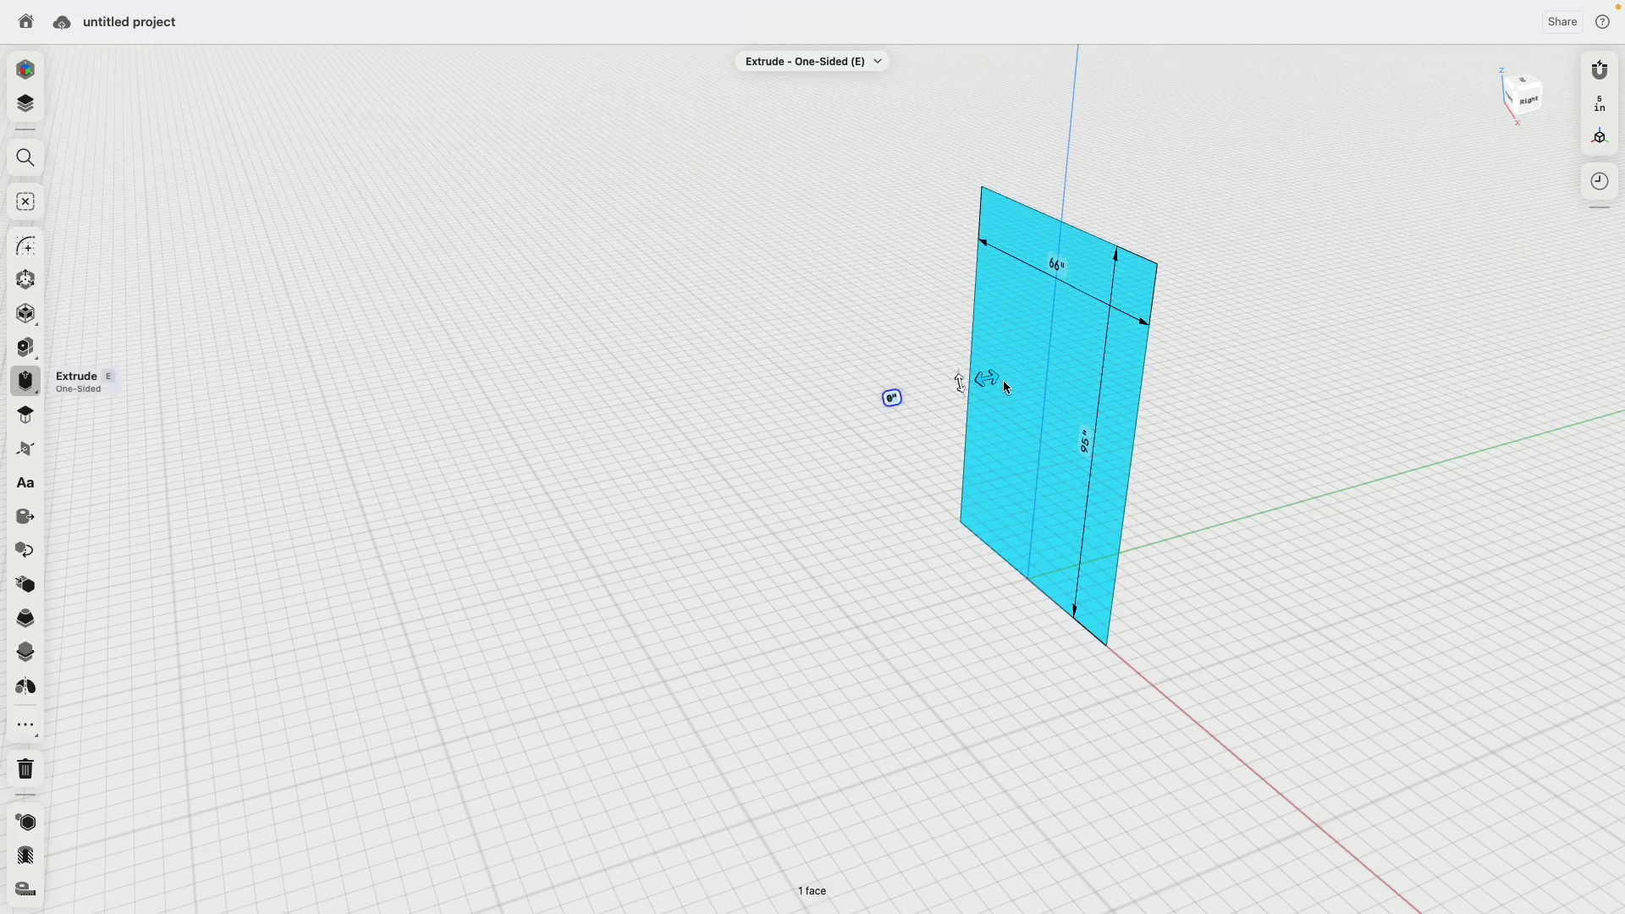
pyautogui.moveTo(980, 378); pyautogui.dragTo(971, 386)
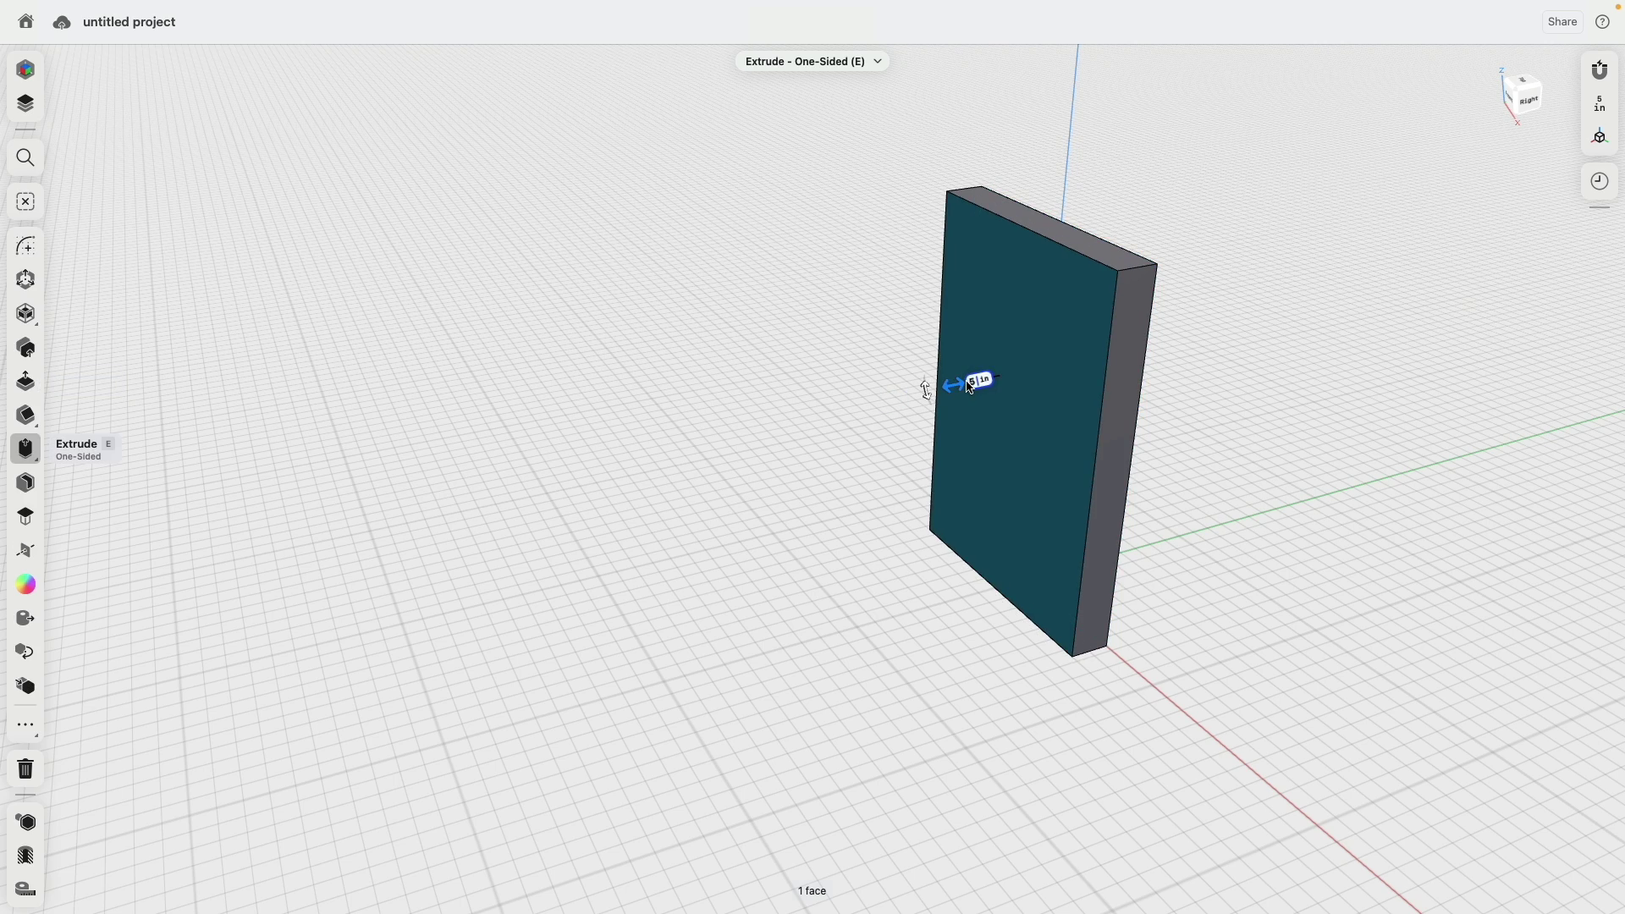
pyautogui.press('Return')
# Start a sketch on the right plane and draw a vertical line down the middle of the panel's front face, from its upper to its lower edge.
pyautogui.click(1542, 101)
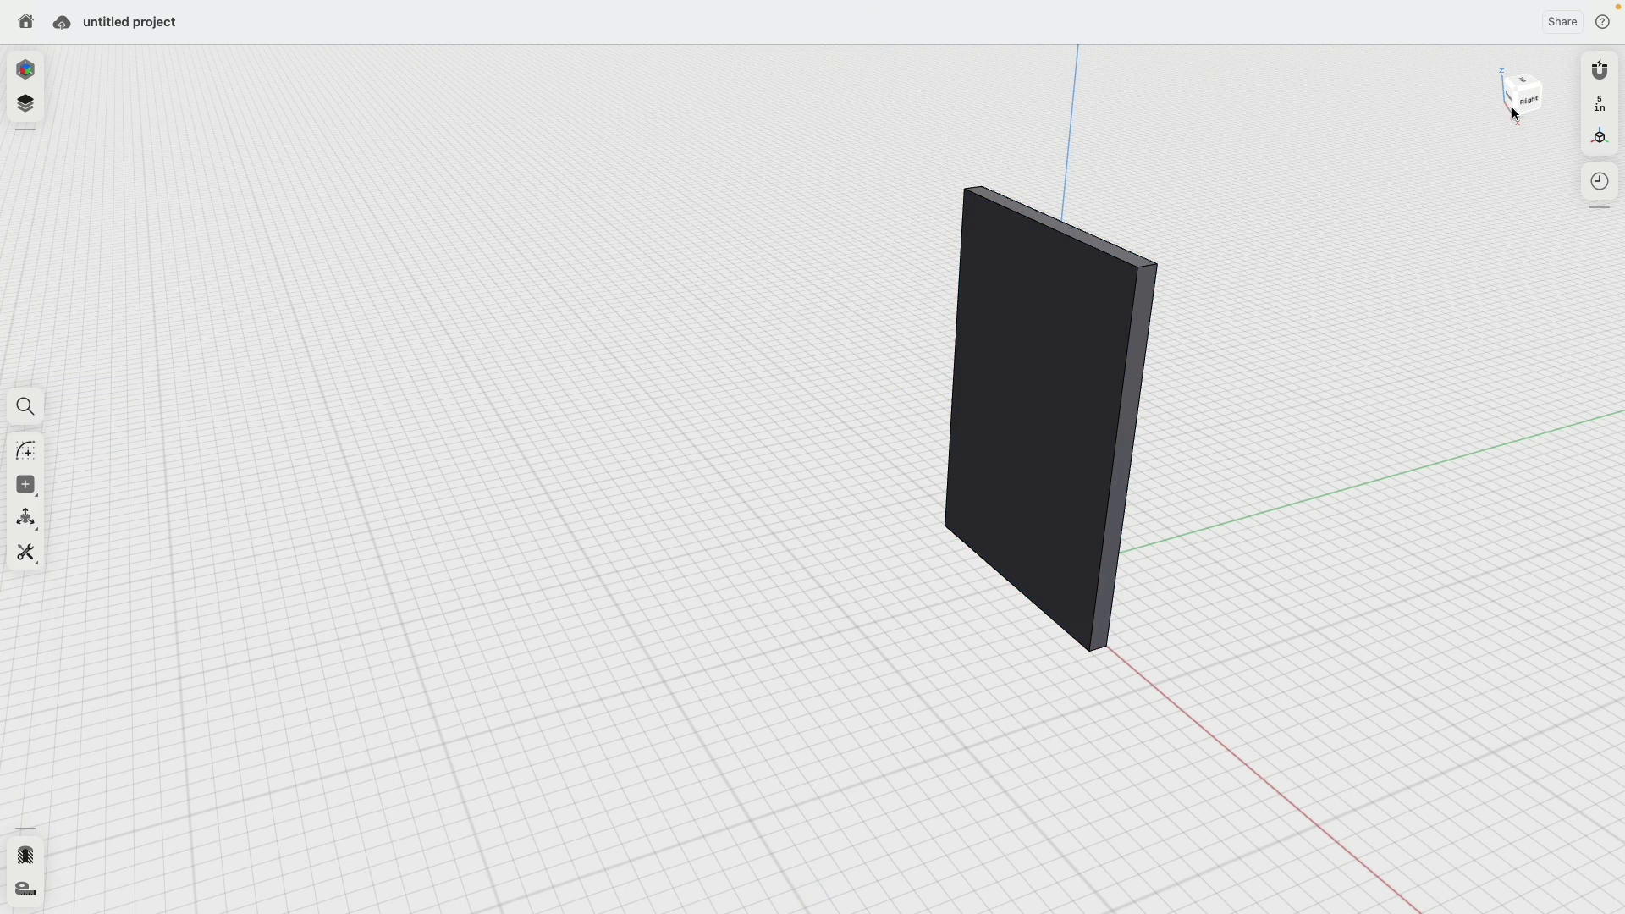
pyautogui.click(25, 453)
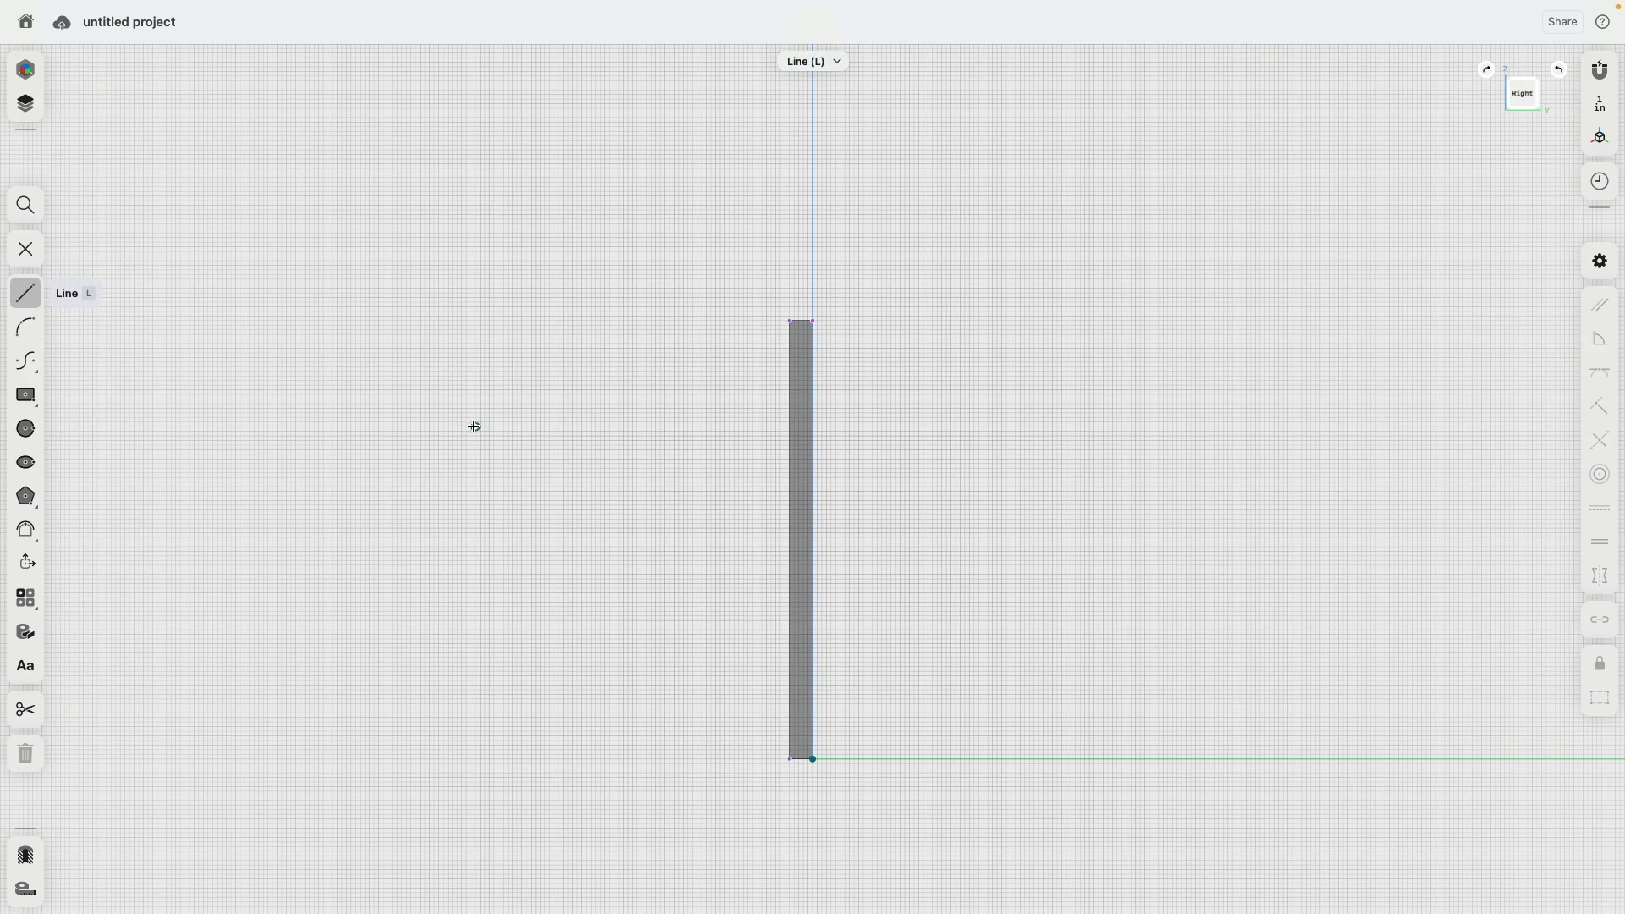
pyautogui.moveTo(474, 426); pyautogui.dragTo(661, 536, button='right')
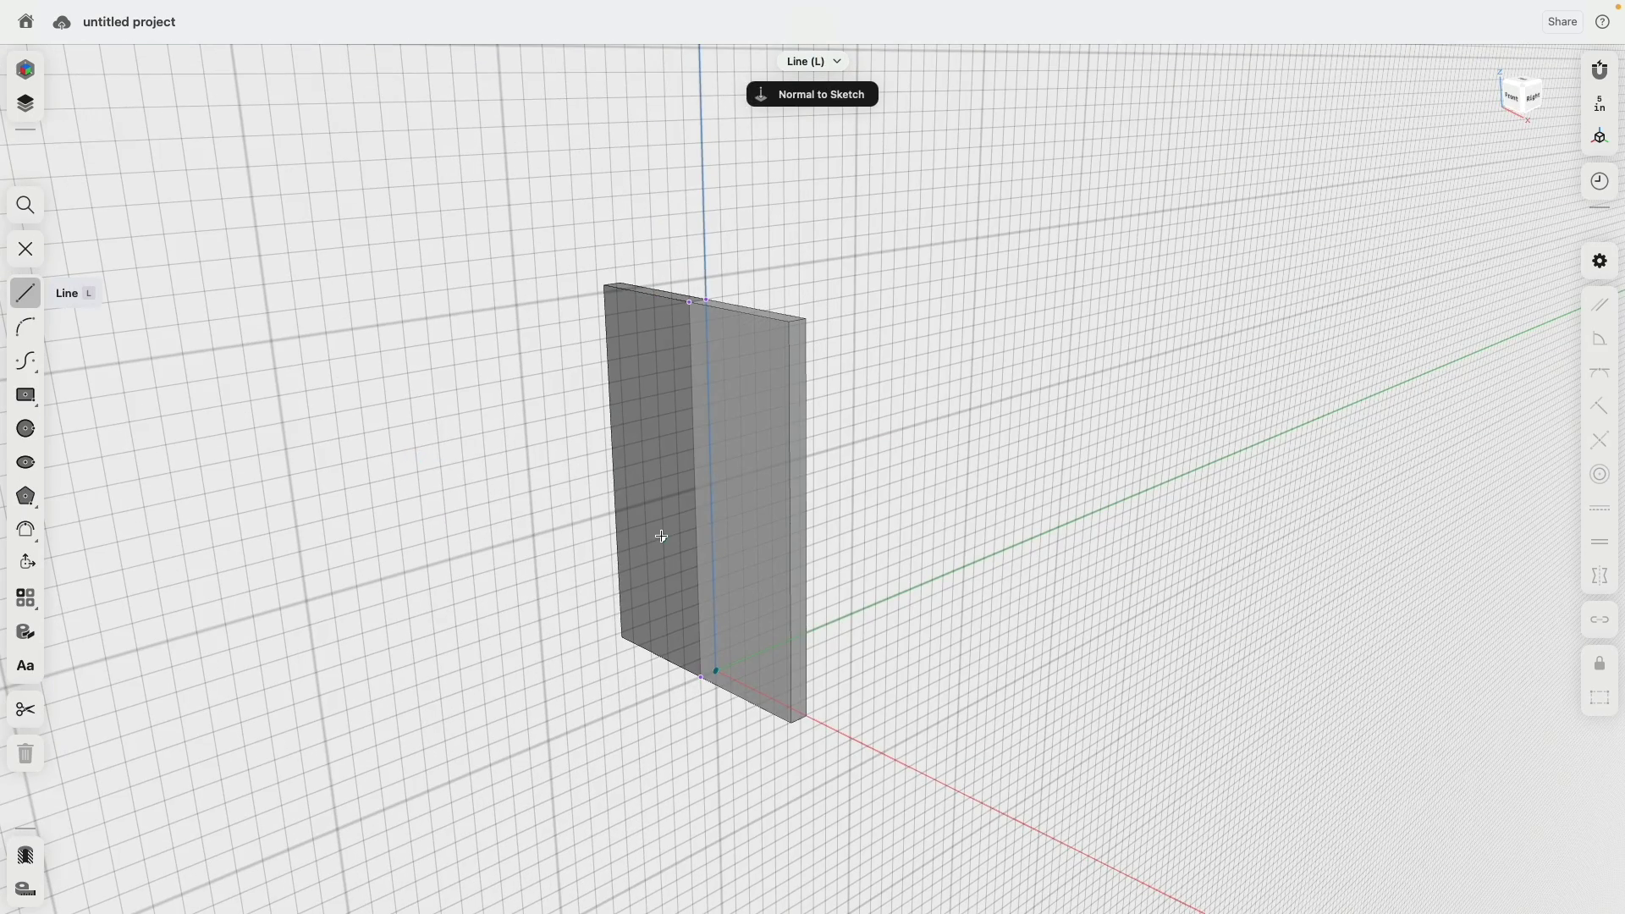
pyautogui.click(690, 302)
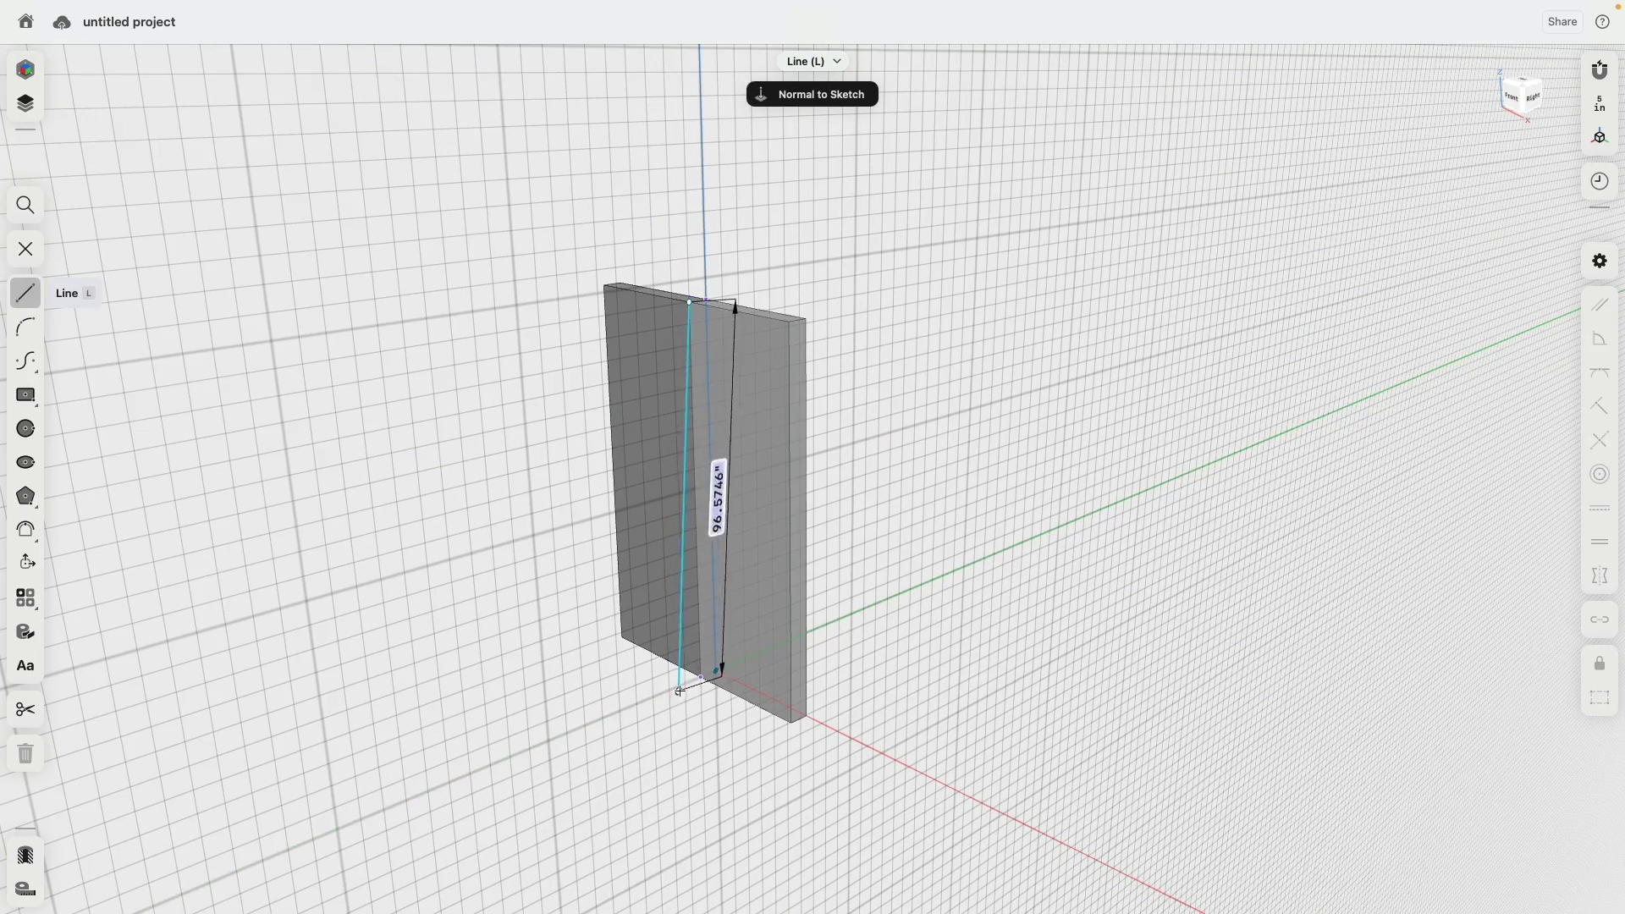
pyautogui.click(702, 677)
# Draw four connected 3-point arcs down the centre line, bulging into the panel, with radii of about 8.5, 12.2, 8.9 and 7.8 inches.
pyautogui.click(34, 331)
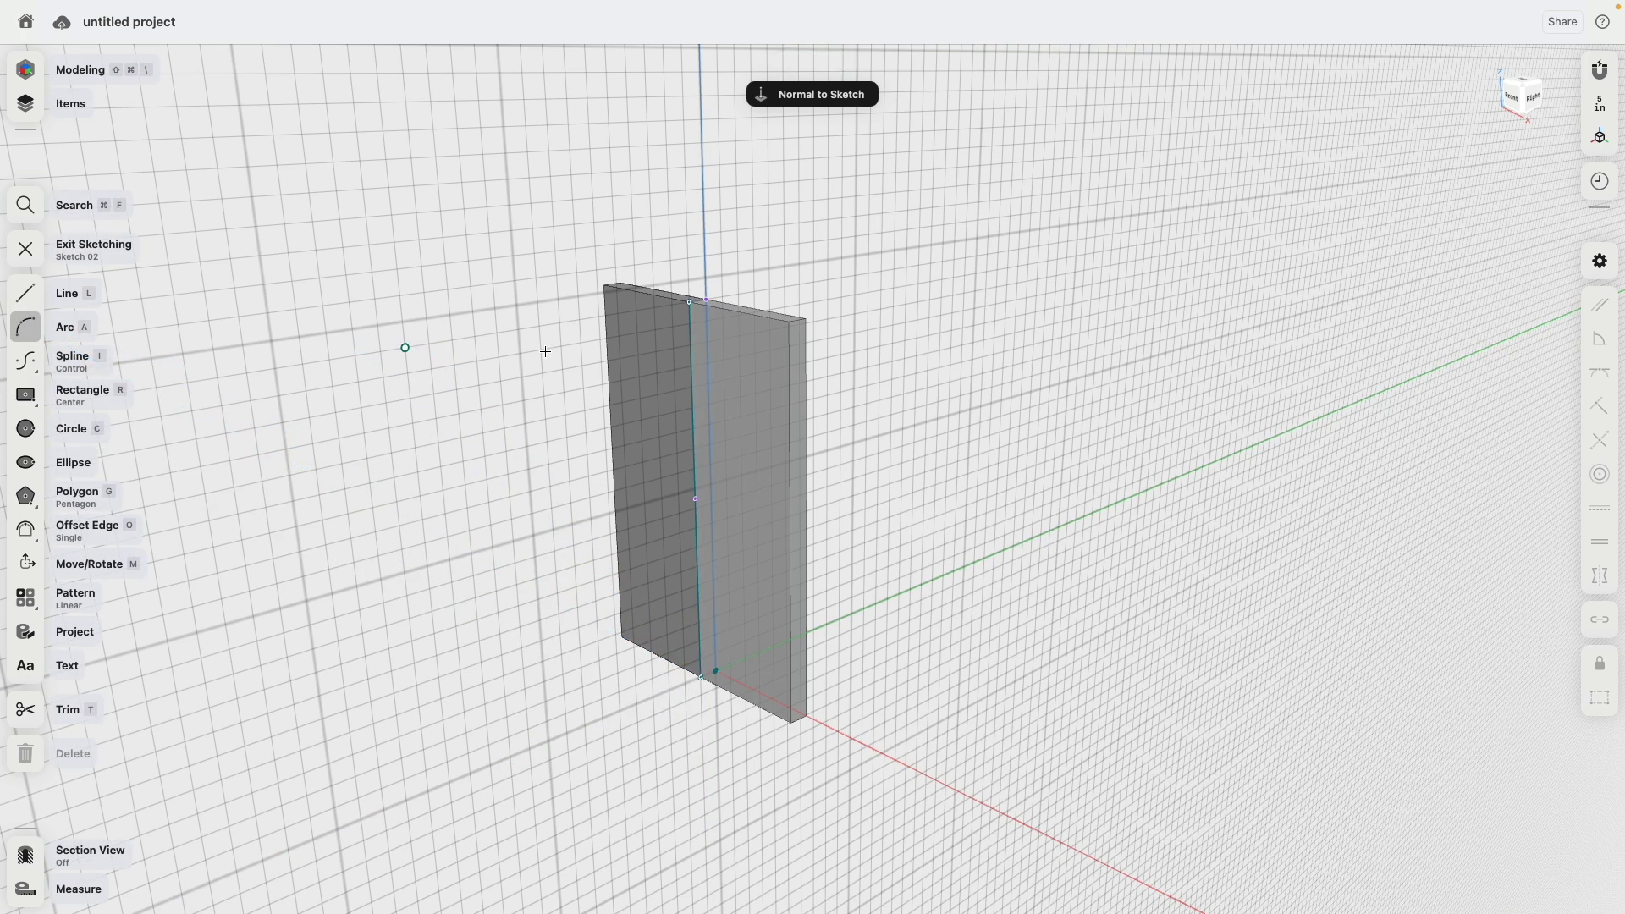
pyautogui.scroll(3, 677, 339)
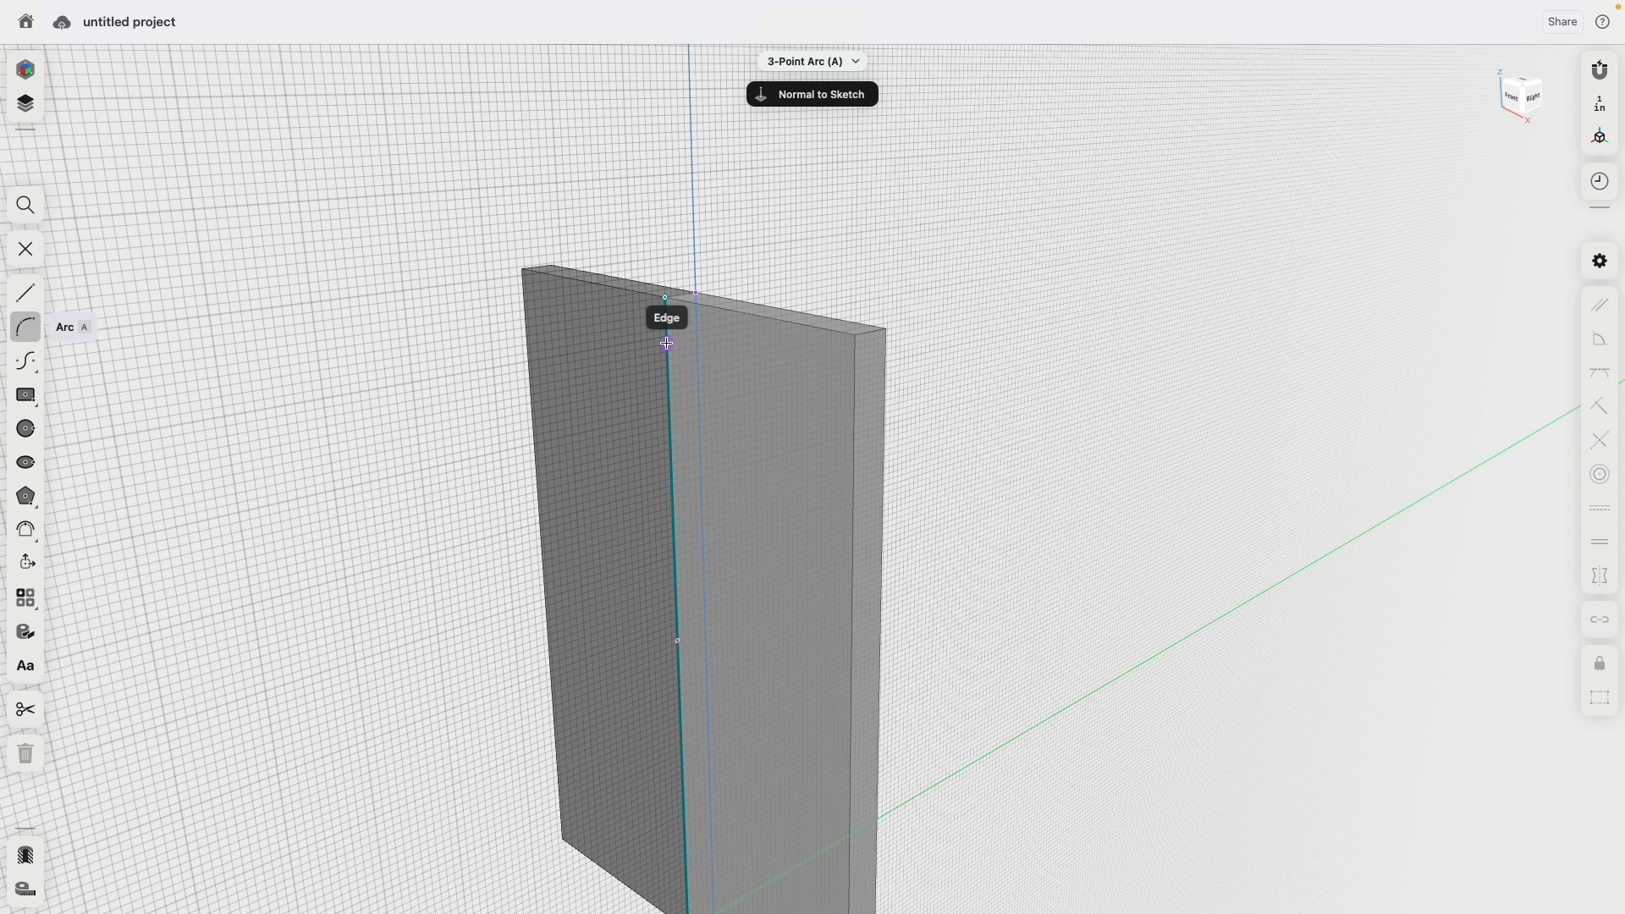
pyautogui.click(667, 344)
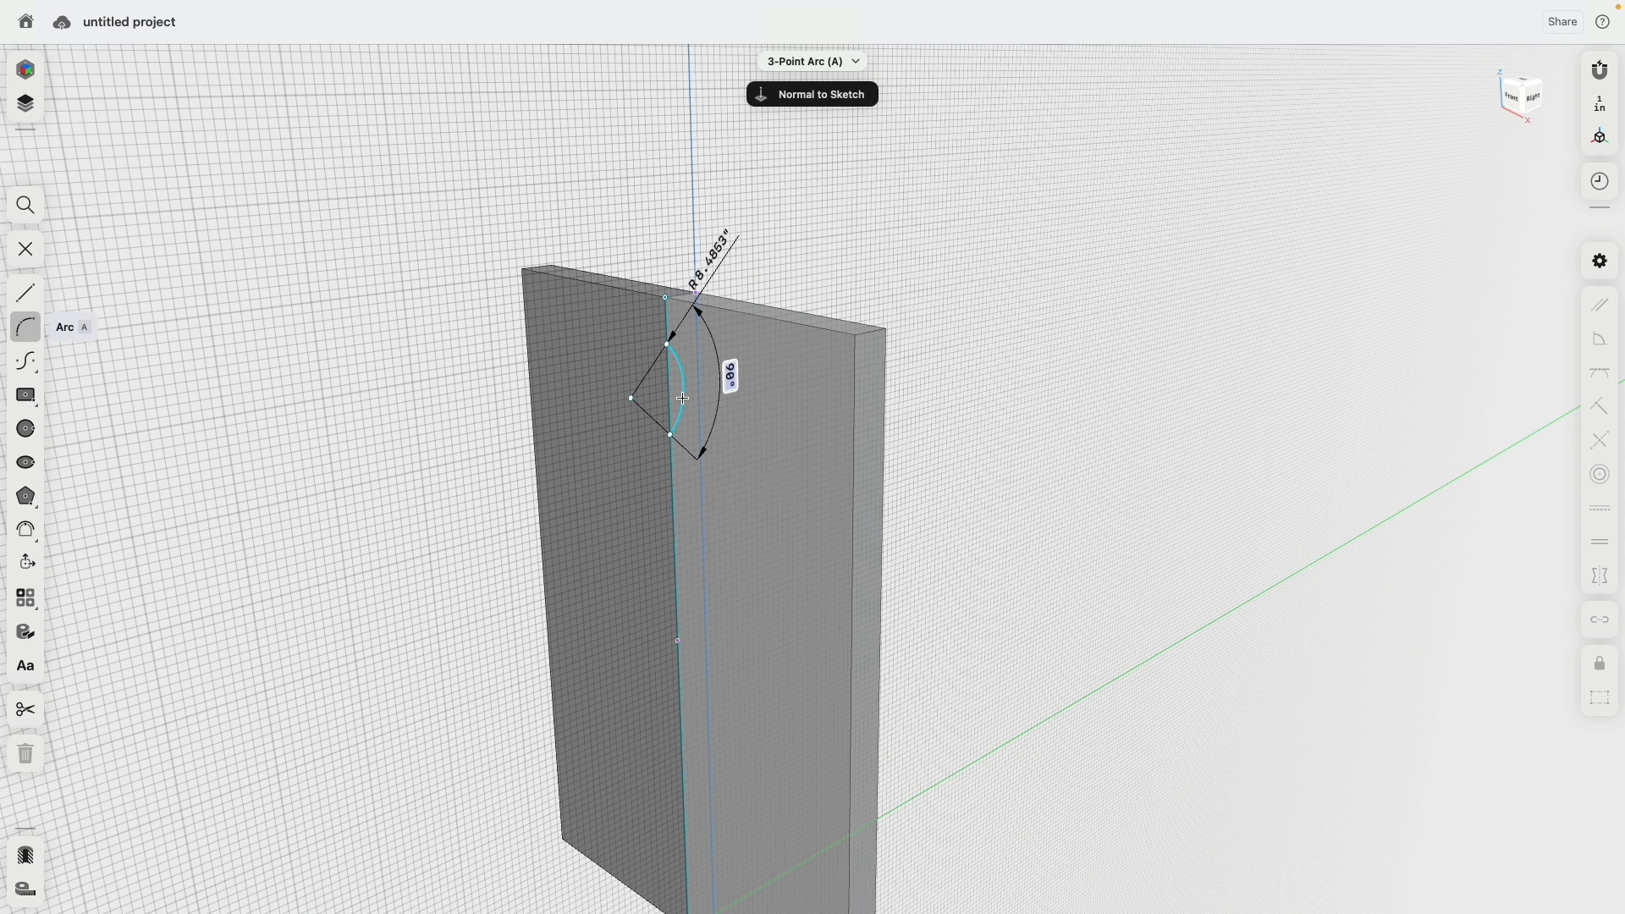
pyautogui.click(671, 435)
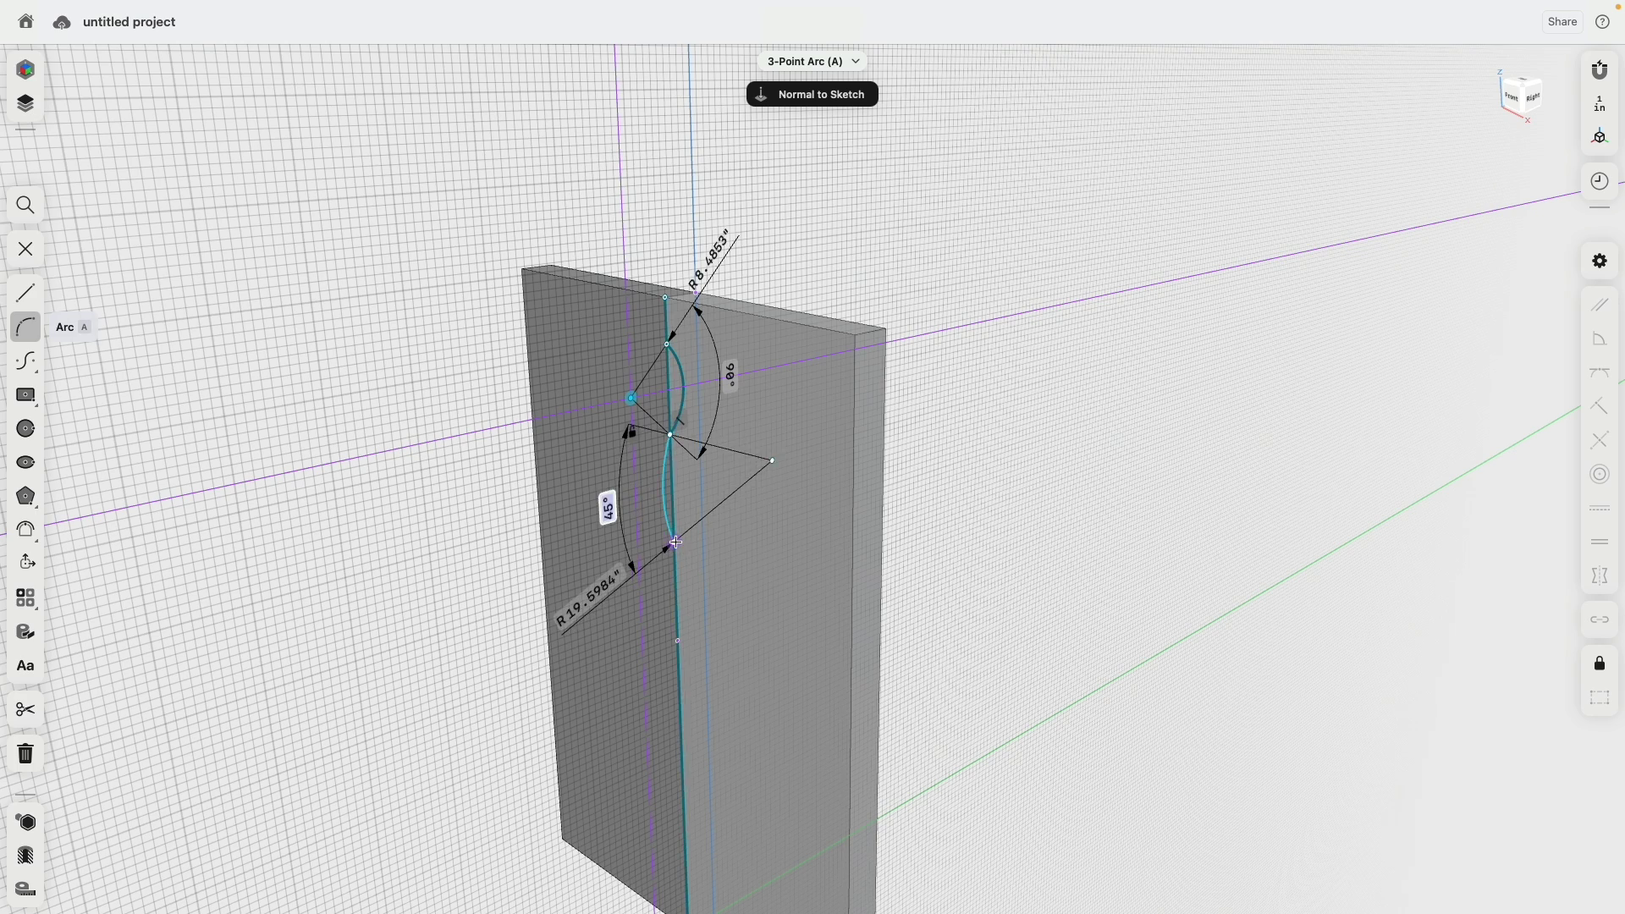
pyautogui.click(680, 530)
pyautogui.moveTo(681, 532); pyautogui.dragTo(669, 389, button='middle')
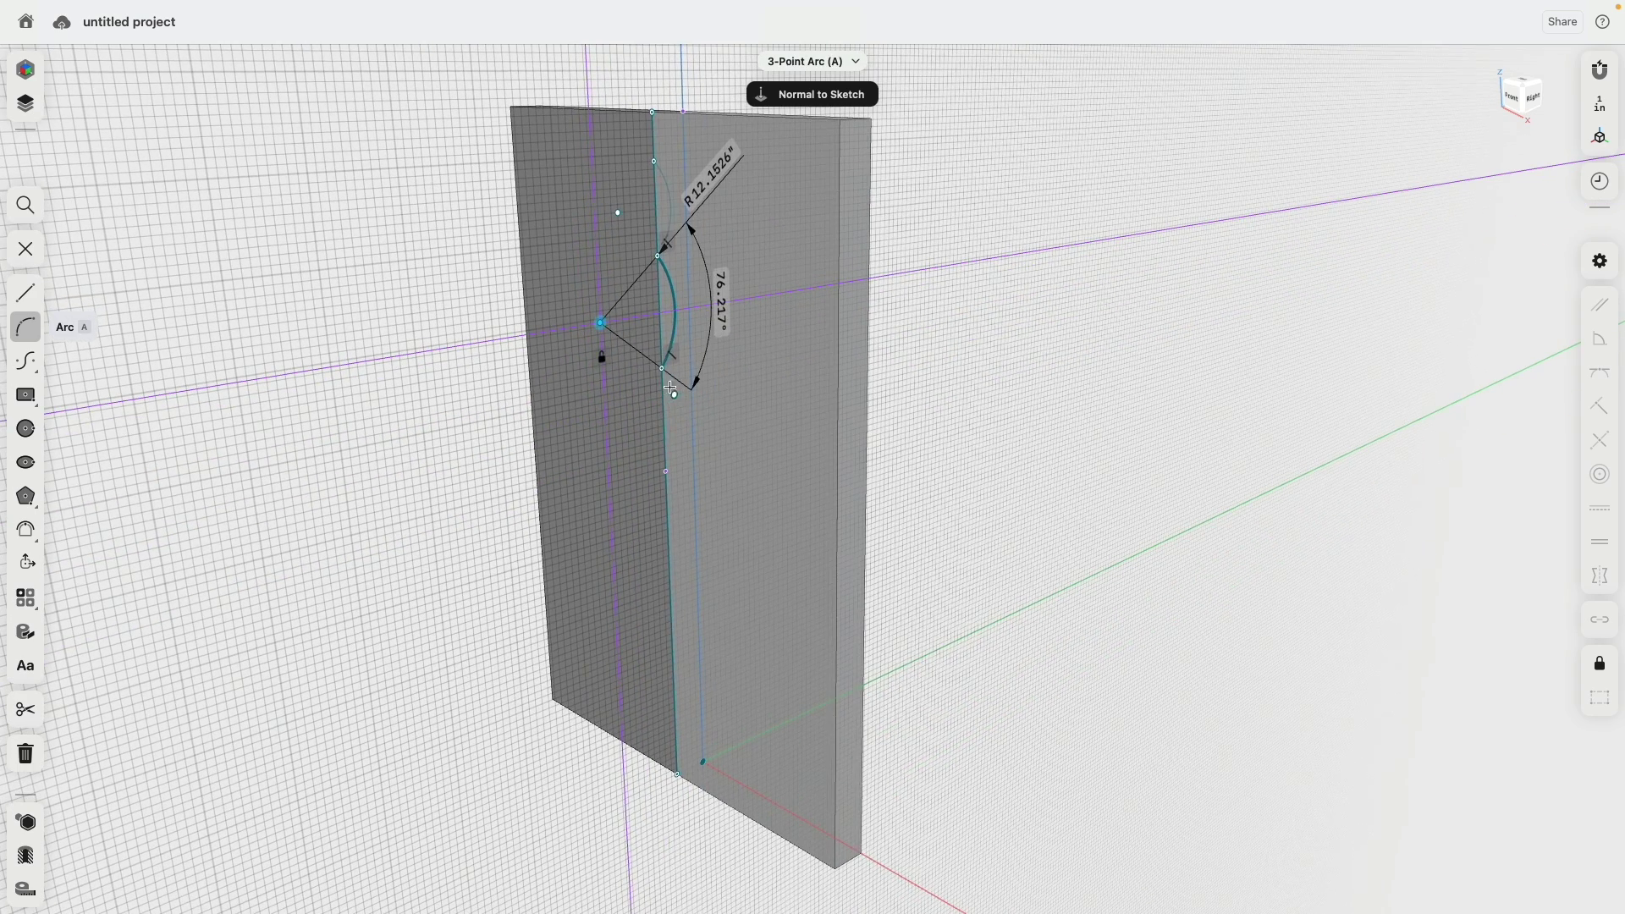
pyautogui.click(665, 370)
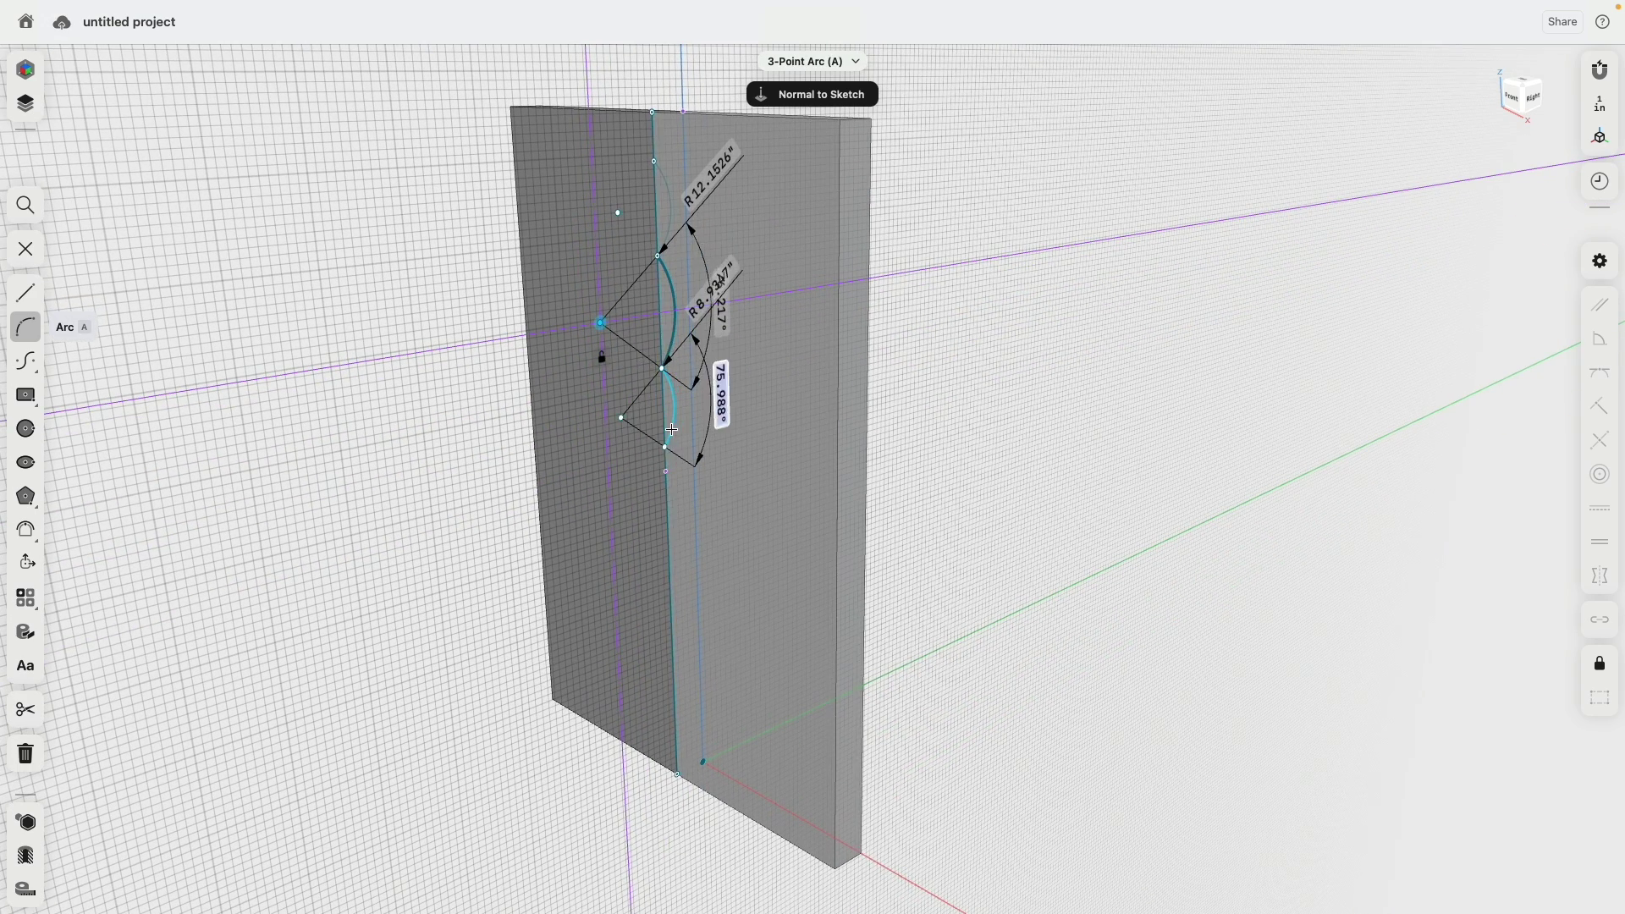
pyautogui.click(667, 449)
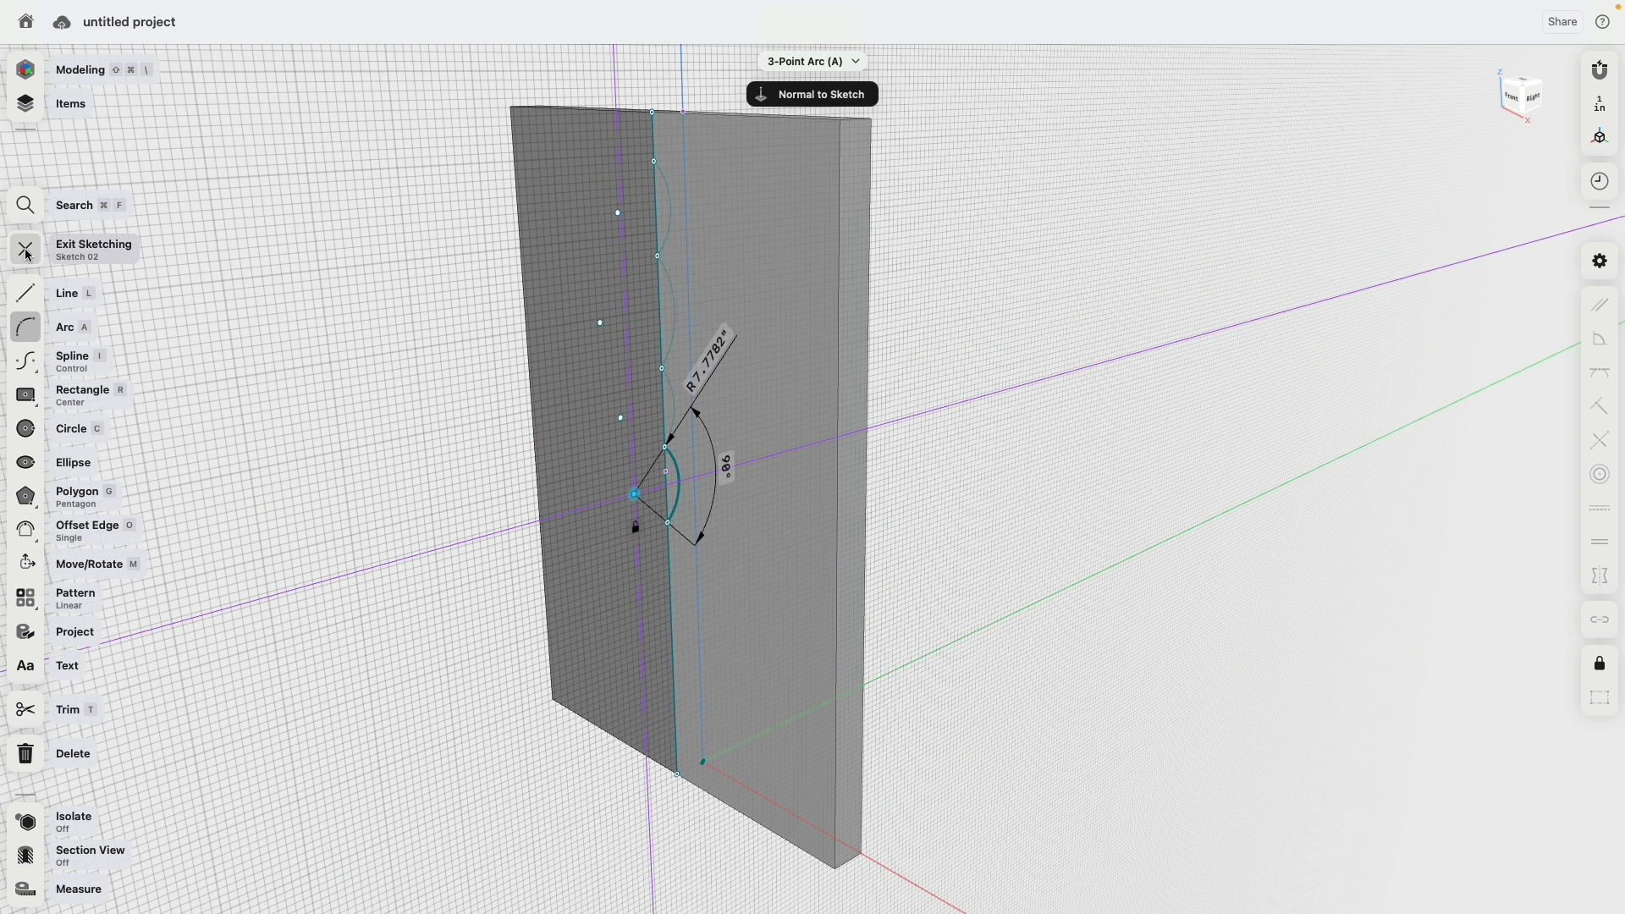
# Set the distance between the centre line's upper end and the start of the topmost arc to 5 inches.
pyautogui.press('Escape')
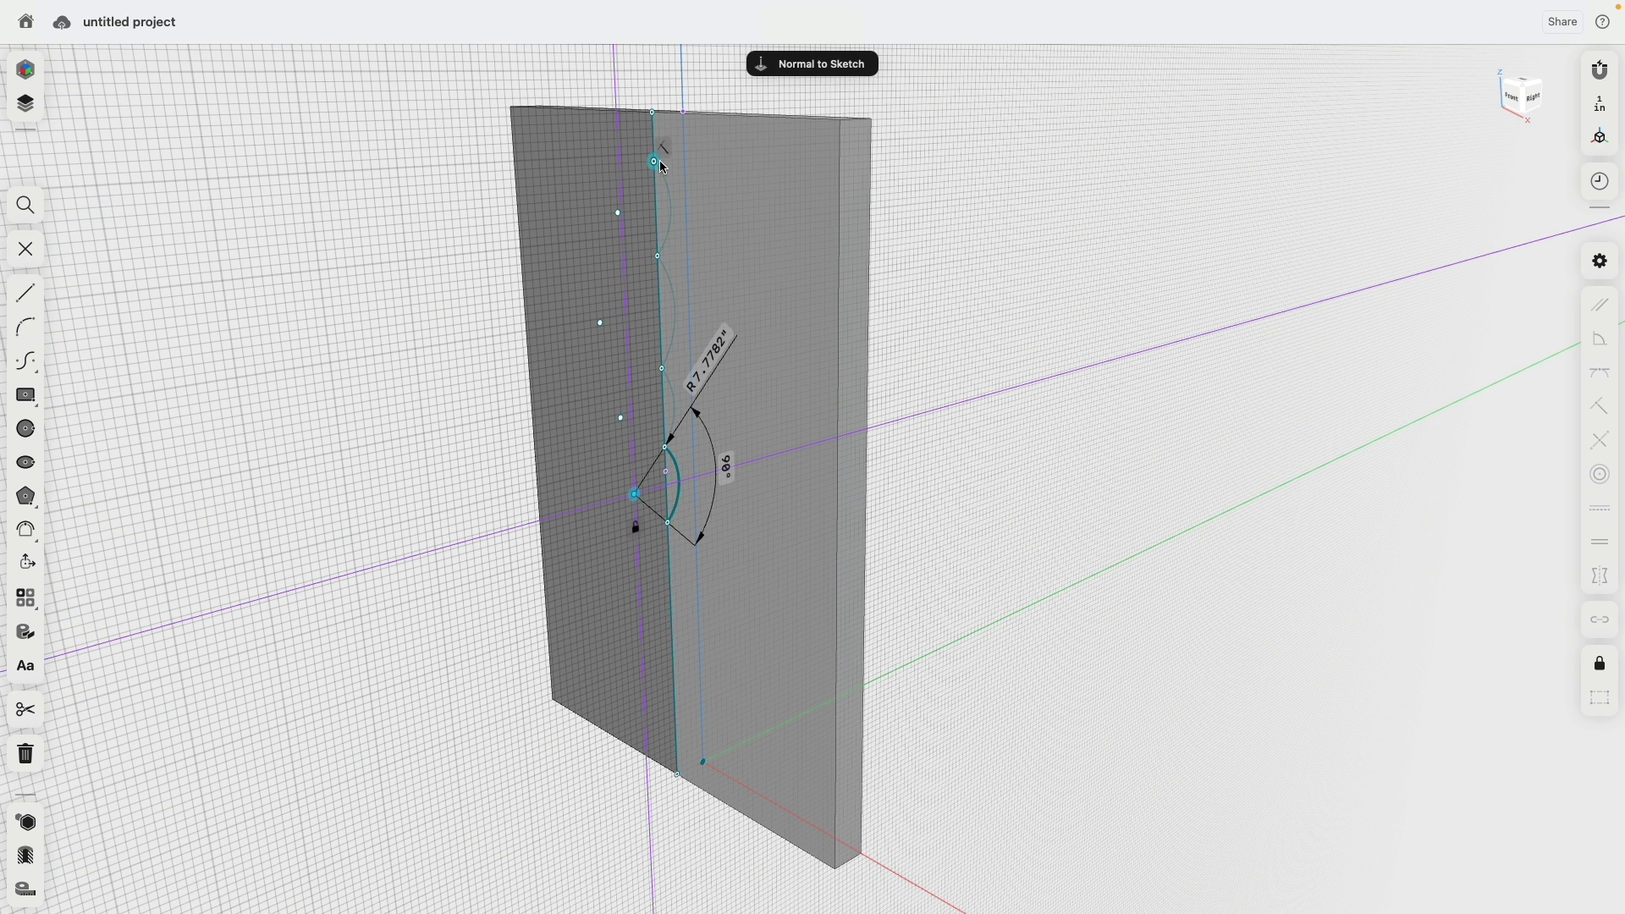
pyautogui.click(654, 162)
pyautogui.click(652, 112)
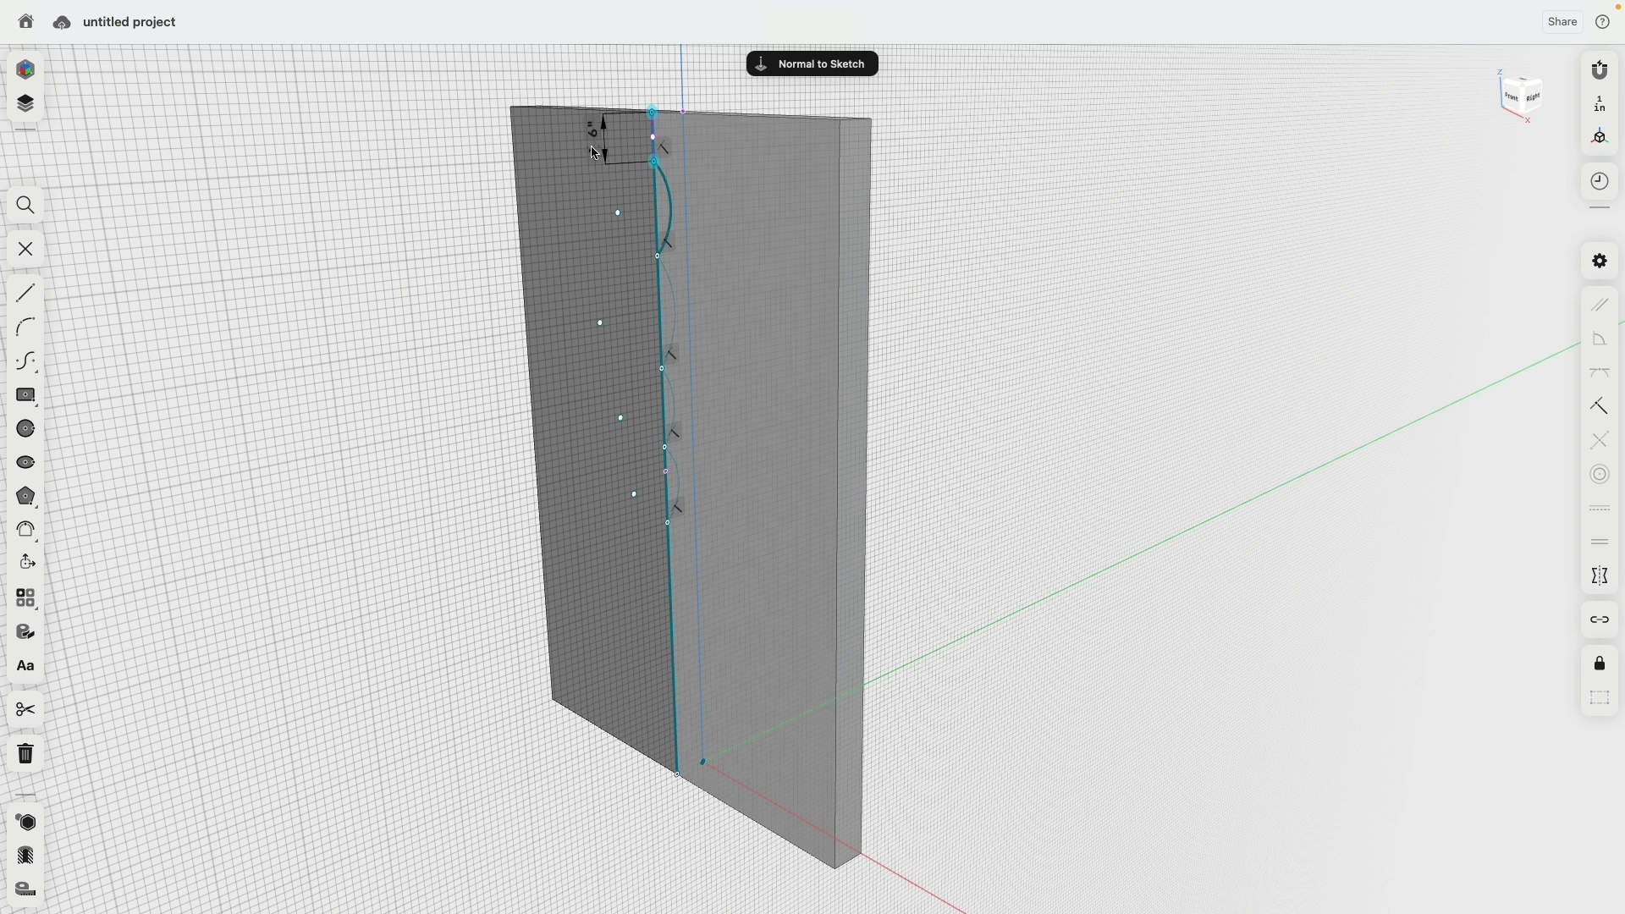
pyautogui.click(592, 152)
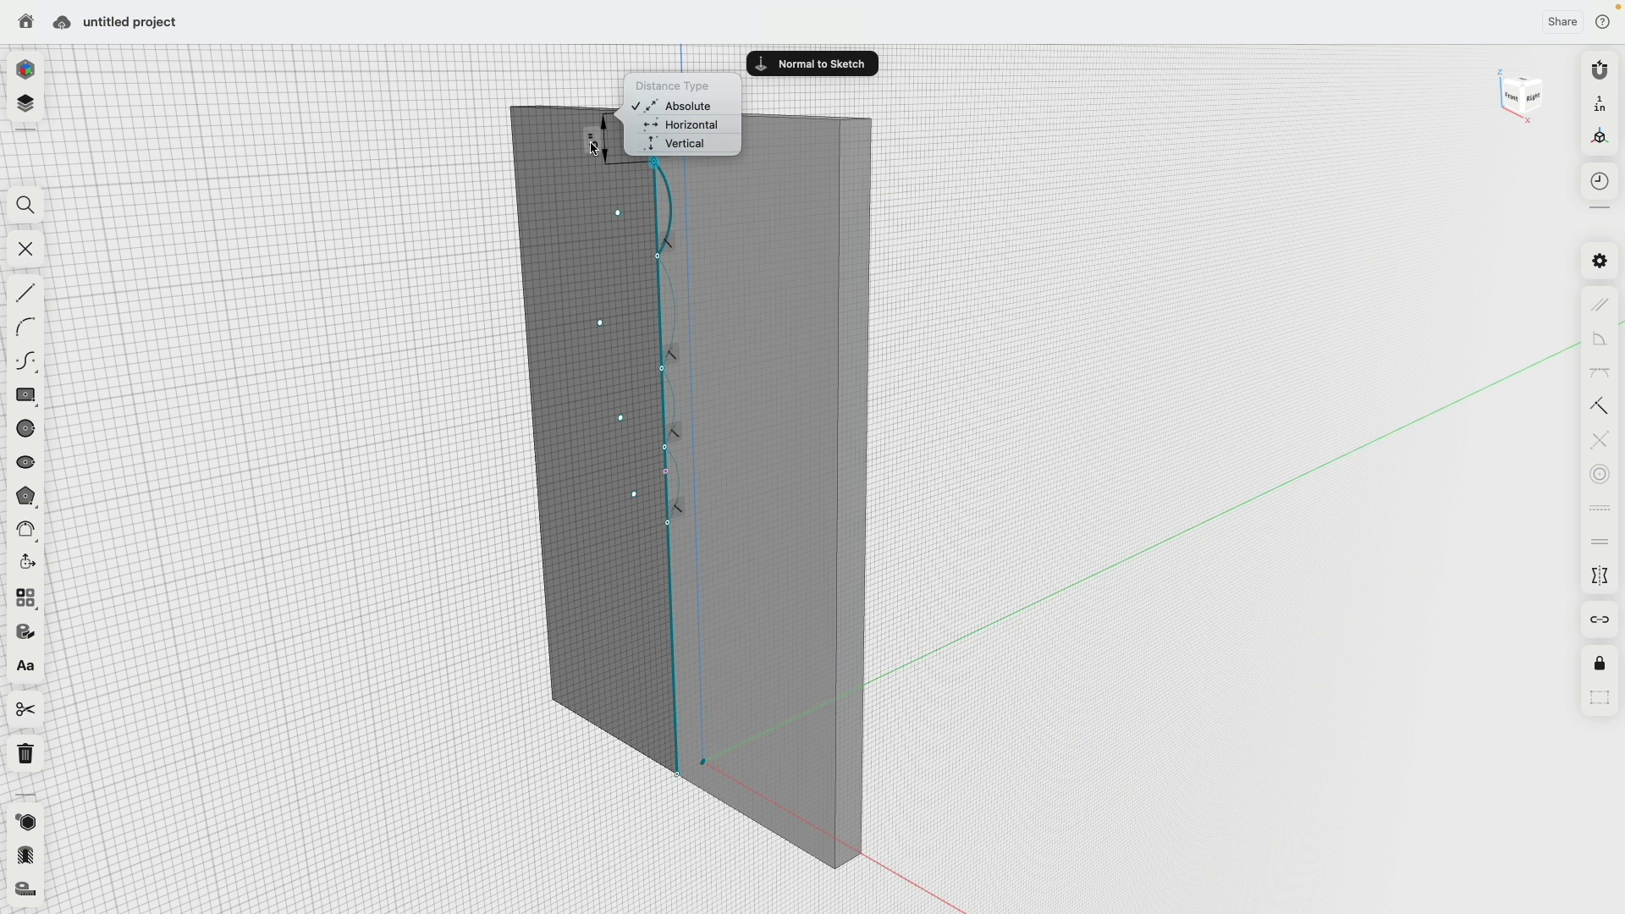
pyautogui.click(591, 144)
pyautogui.click(592, 133)
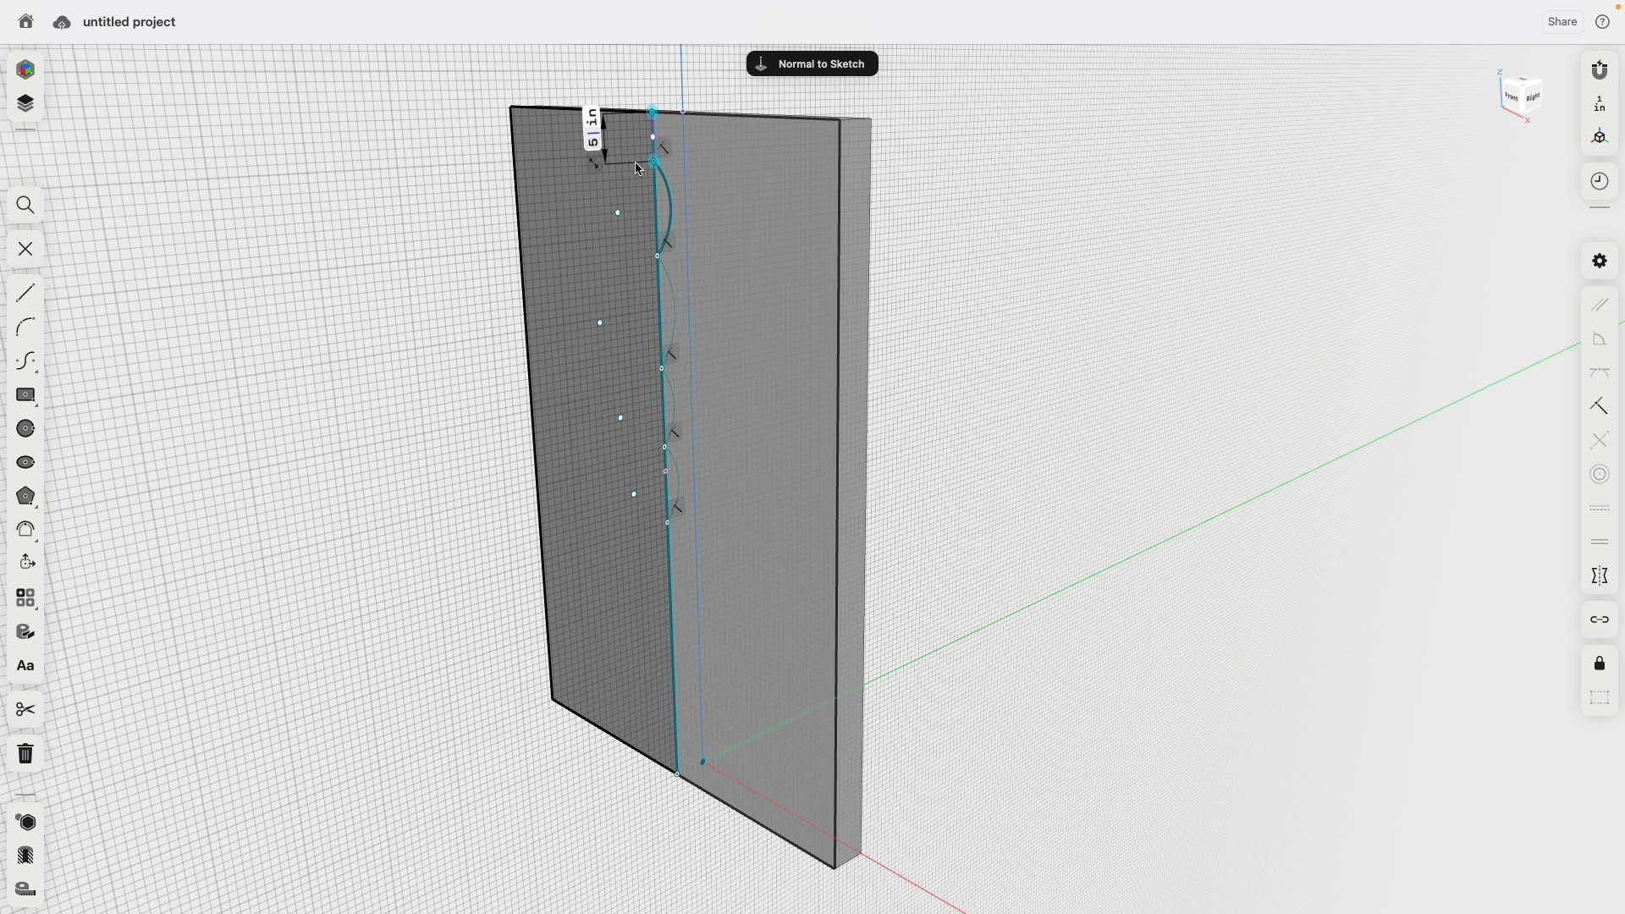
pyautogui.press('Return')
# Set the distance from the lowest arc's lower end to the centre line's lower end to 45 inches.
pyautogui.click(668, 522)
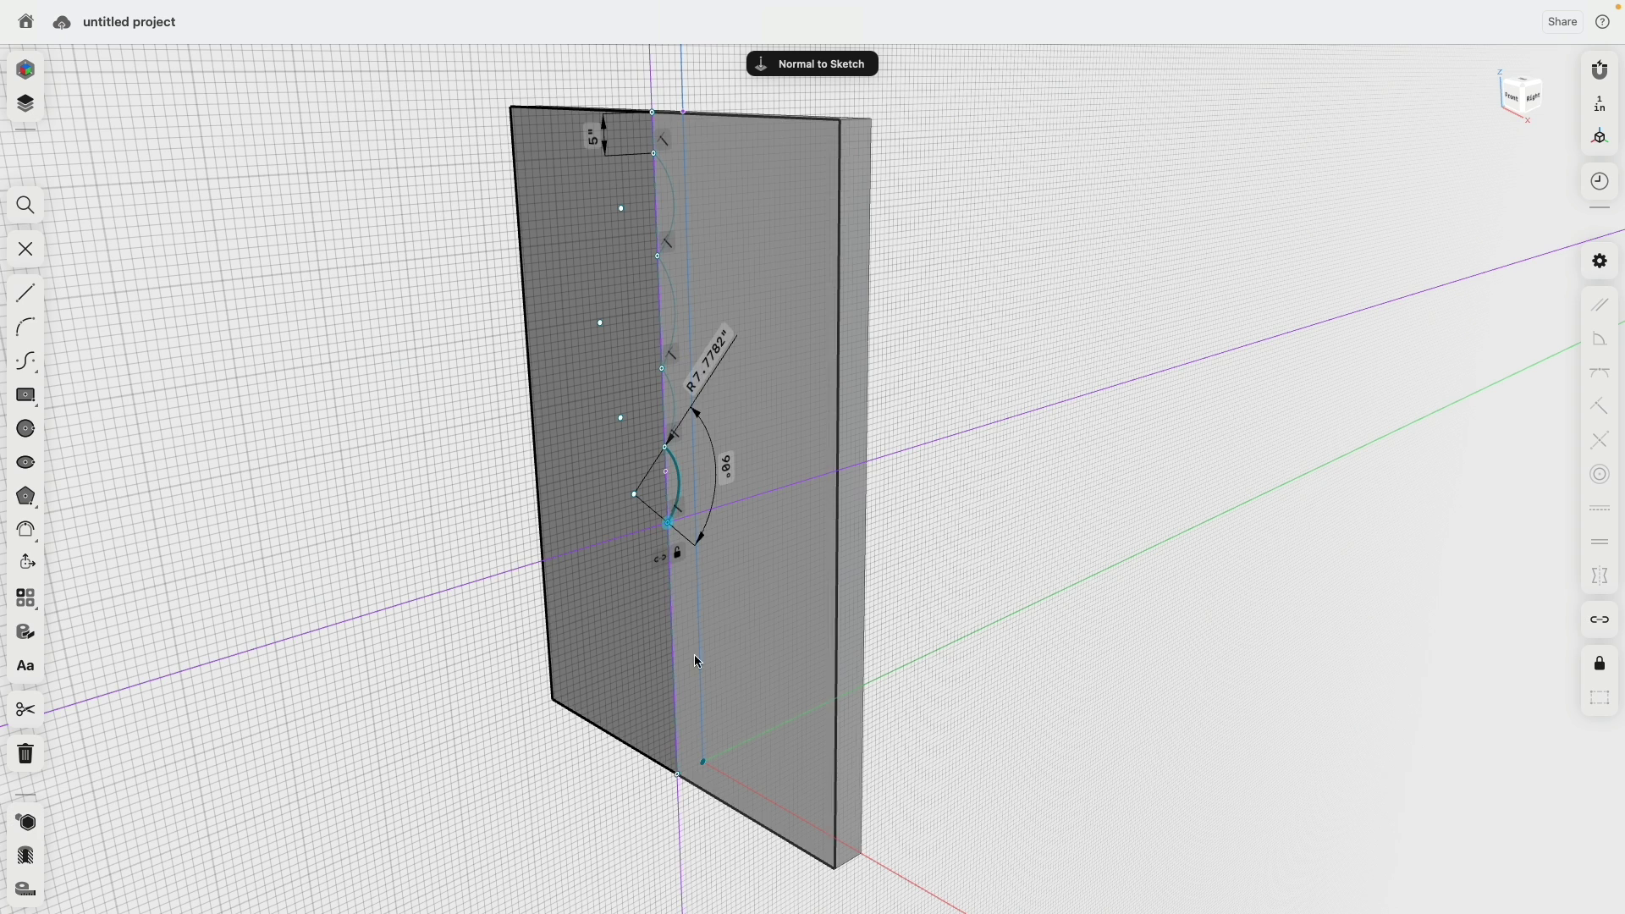
pyautogui.click(677, 774)
pyautogui.click(728, 629)
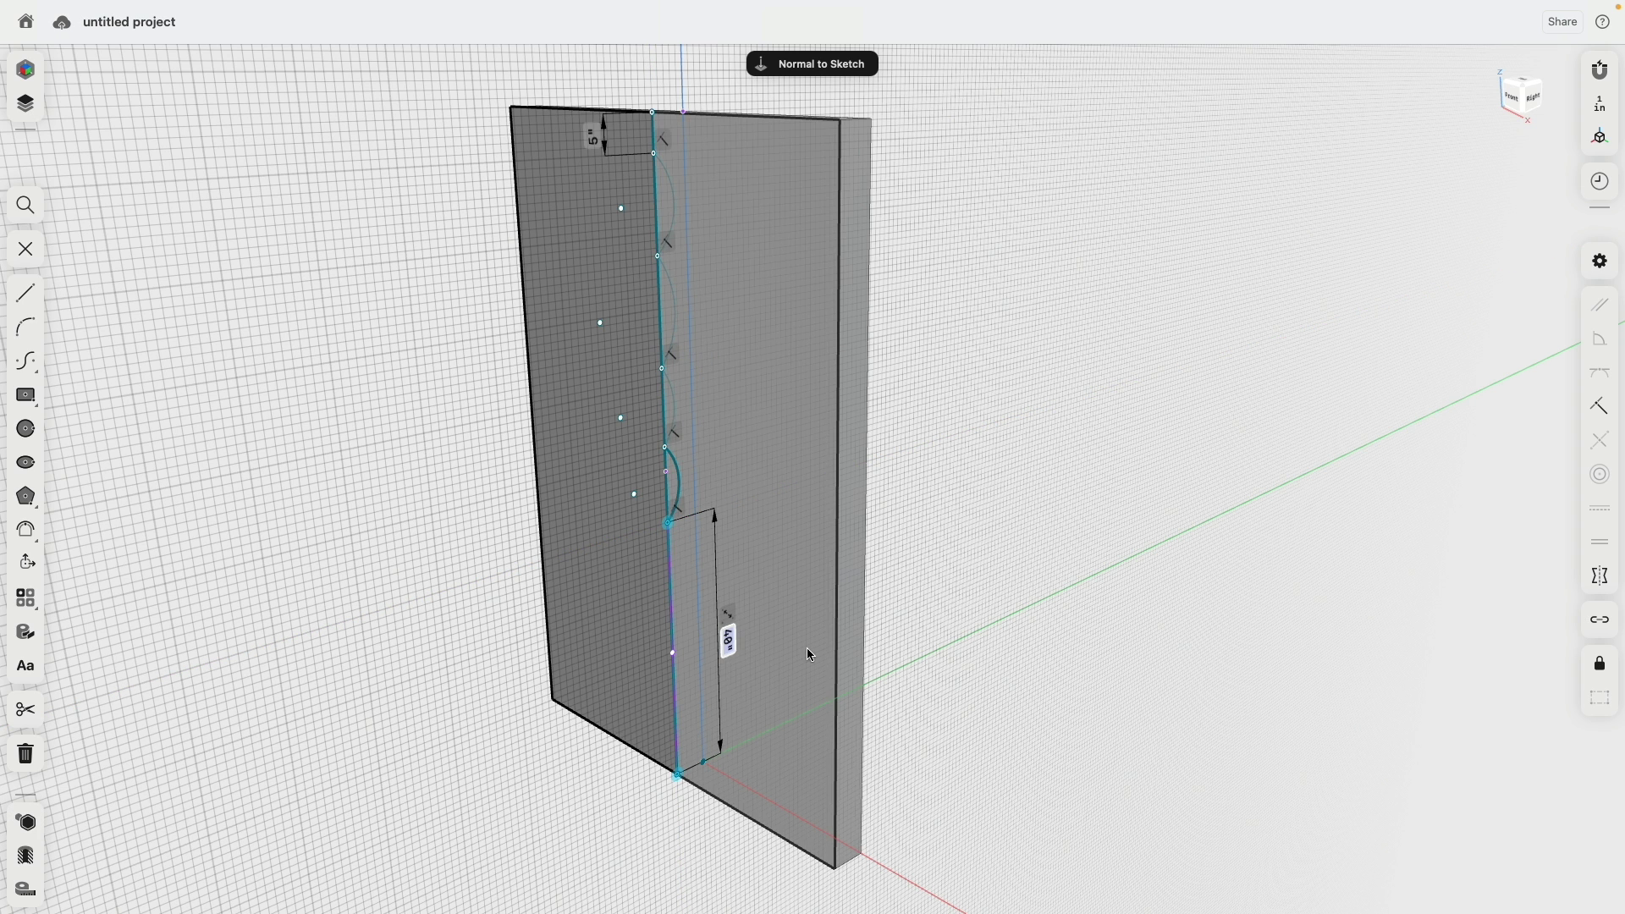
pyautogui.write('45')
pyautogui.press('Return')
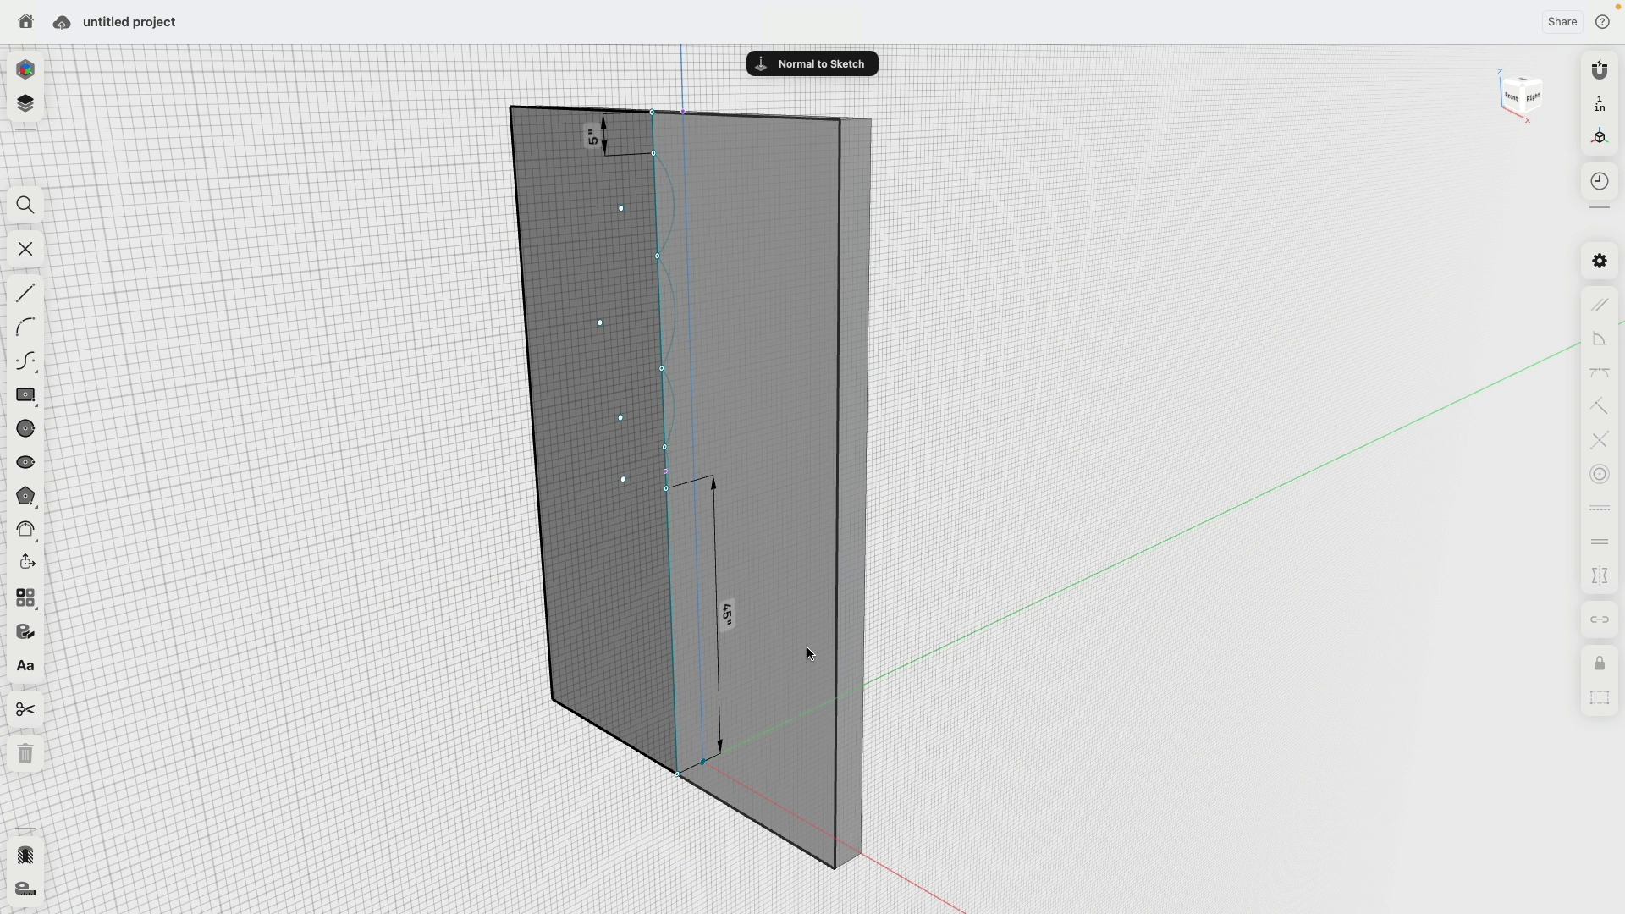
# Slide the lower arc joints up the centre line, flatten the top arc, deepen the second to about 8.8 inches radius, and exit the sketch.
pyautogui.click(669, 443)
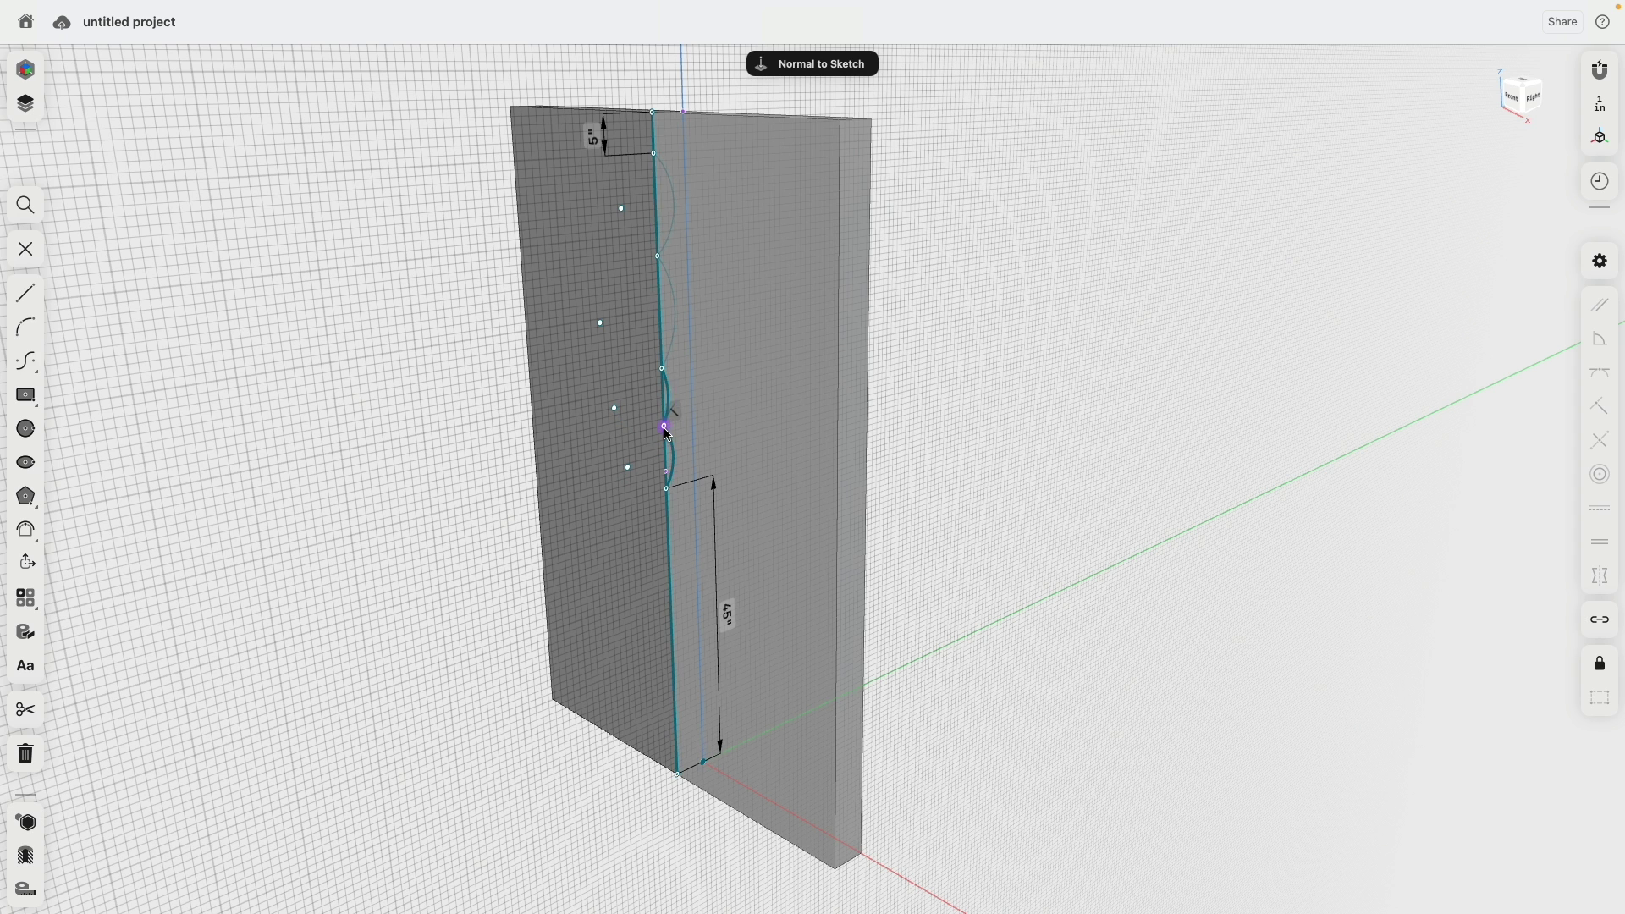
pyautogui.moveTo(662, 369); pyautogui.dragTo(661, 354)
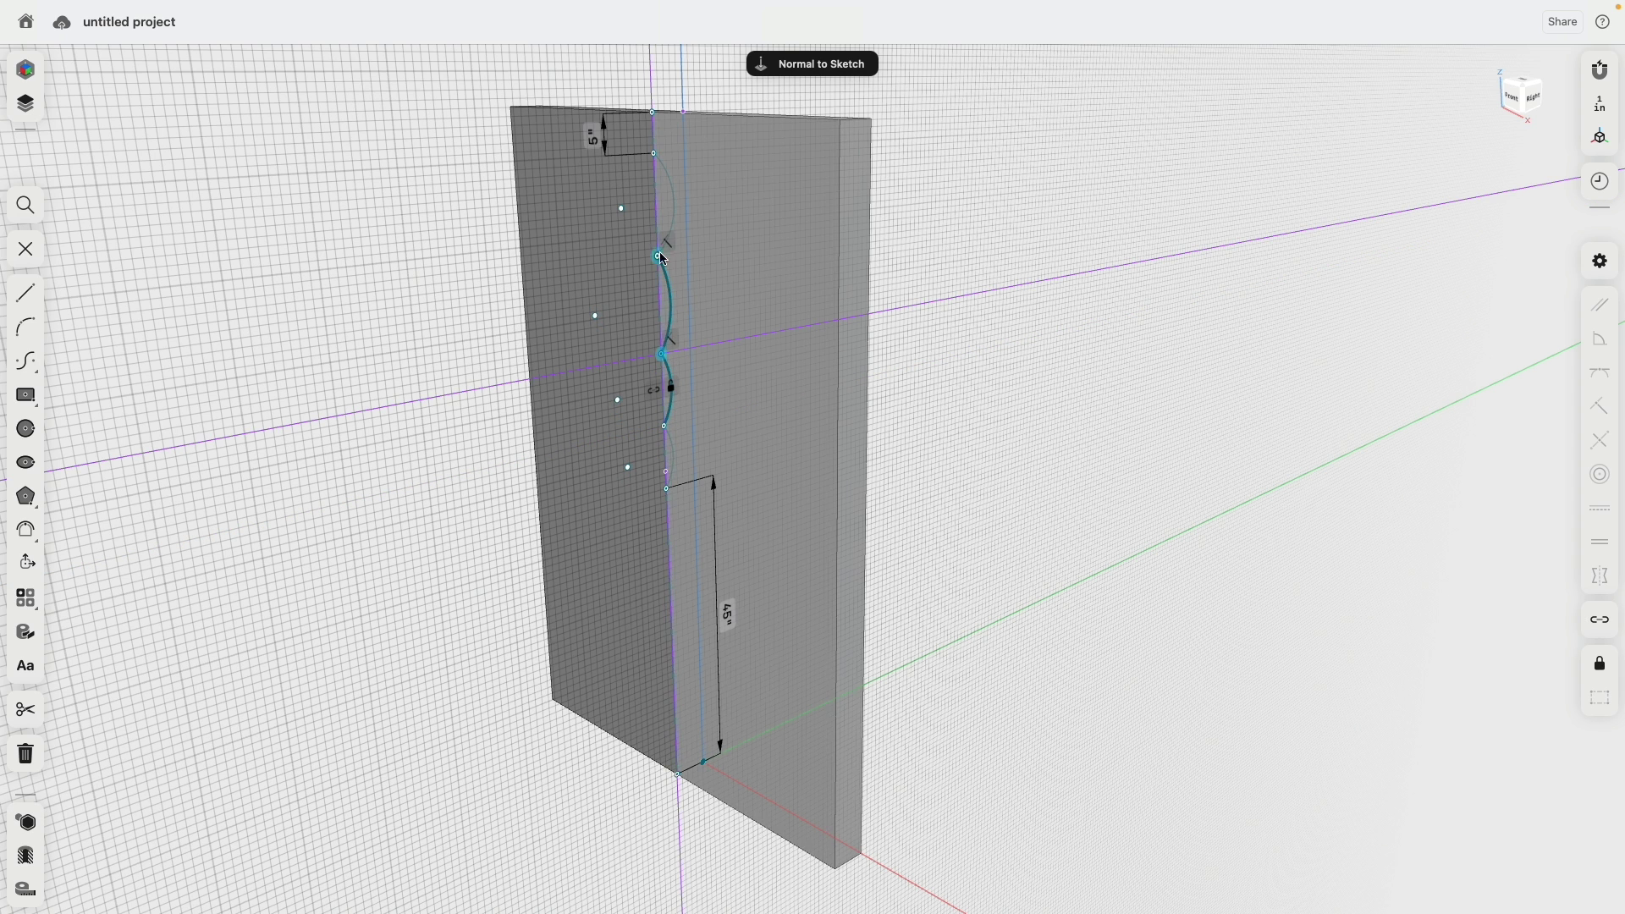
pyautogui.click(680, 207)
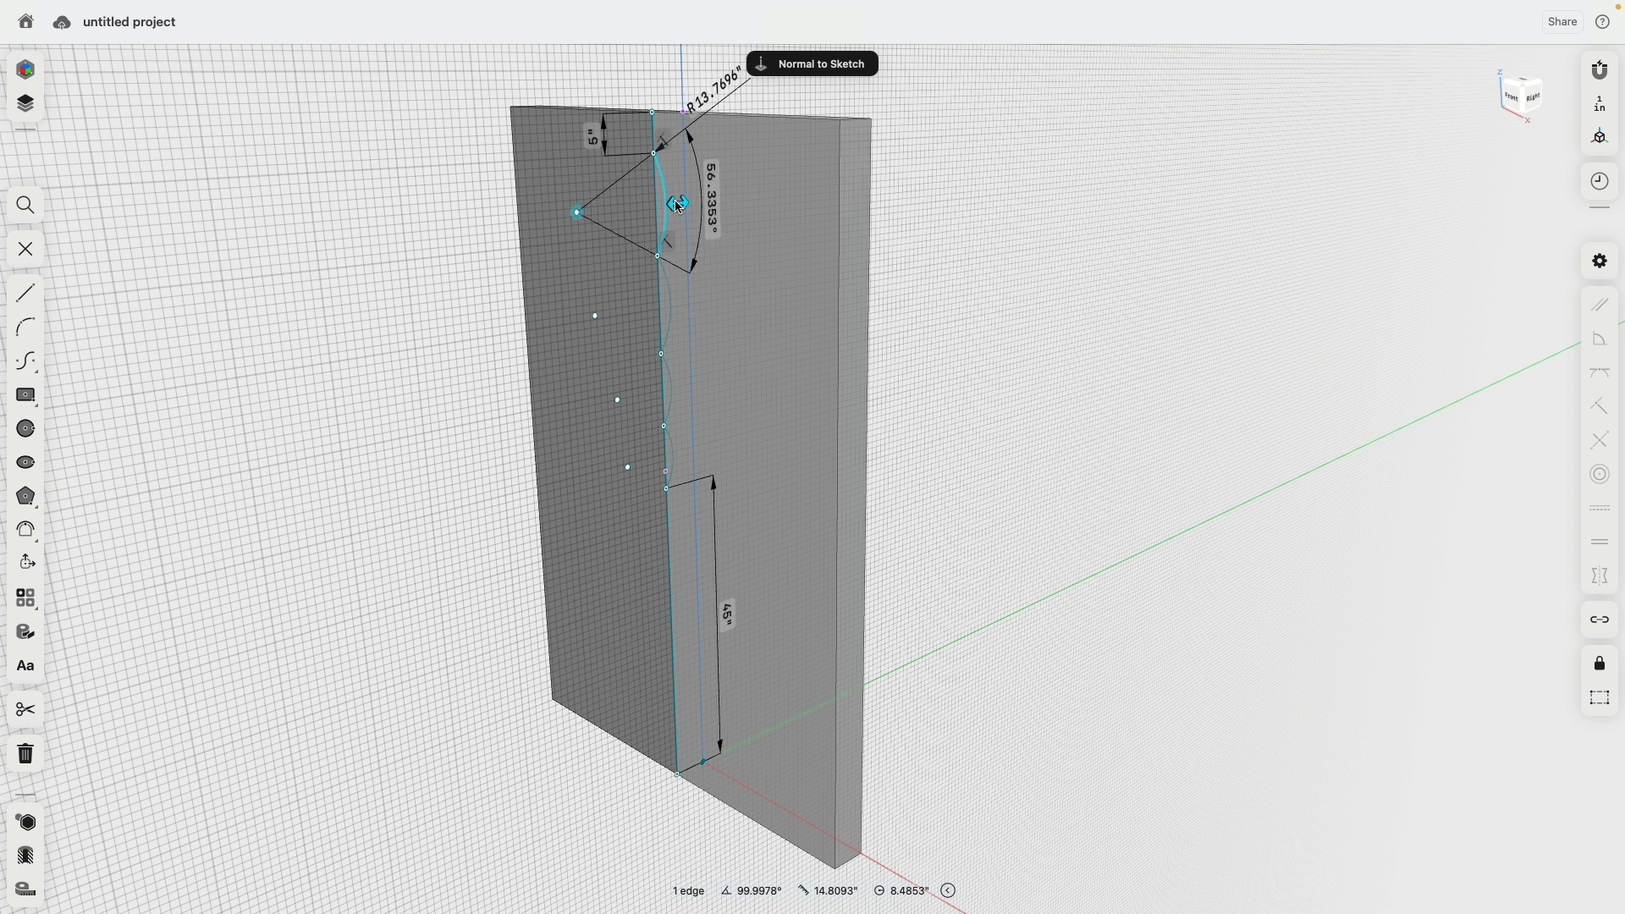
pyautogui.moveTo(679, 207)
pyautogui.mouseDown()
pyautogui.moveTo(676, 297)
pyautogui.moveTo(693, 303)
pyautogui.mouseUp()
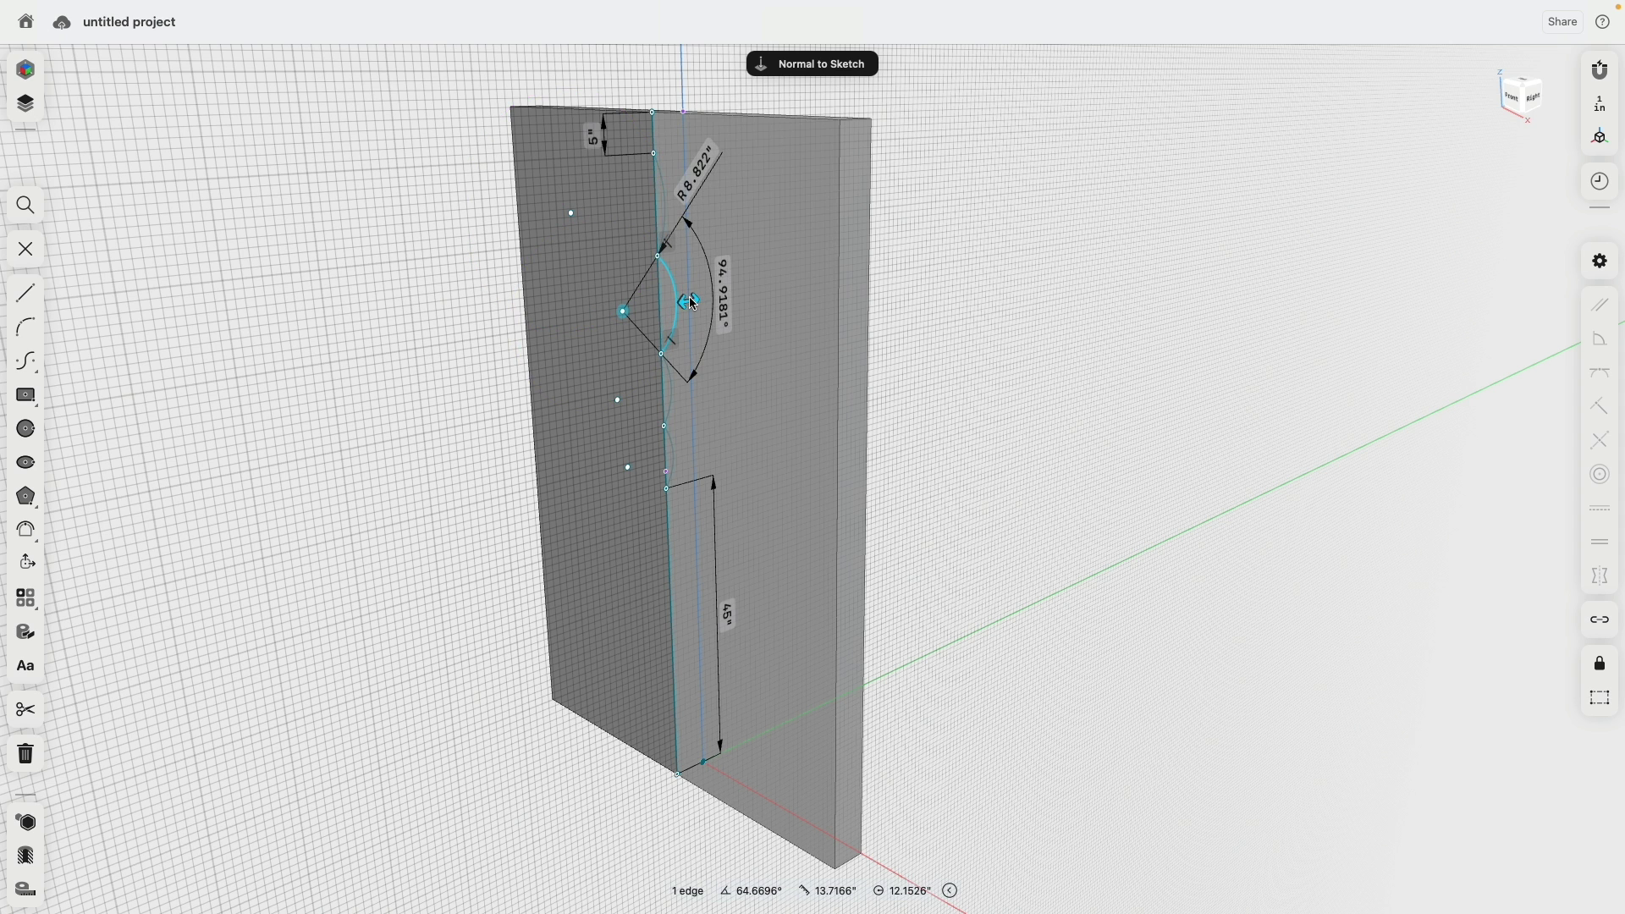
pyautogui.click(391, 398)
pyautogui.click(391, 398)
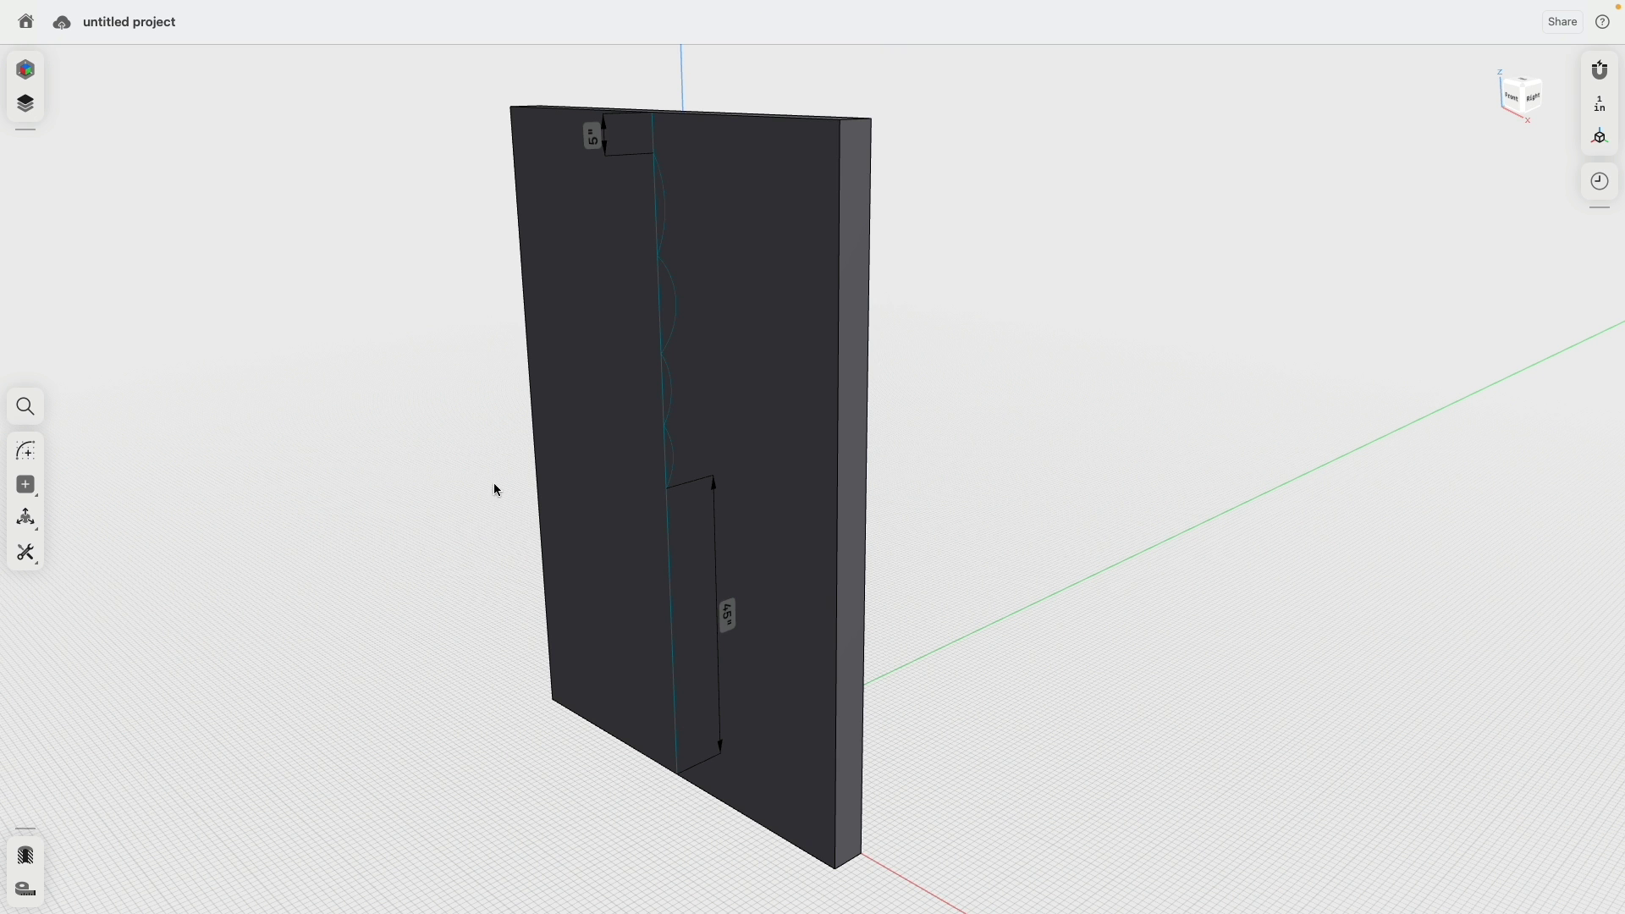
# Start a sketch on the panel's right side face and draw a vertical line down its full front edge.
pyautogui.click(853, 281)
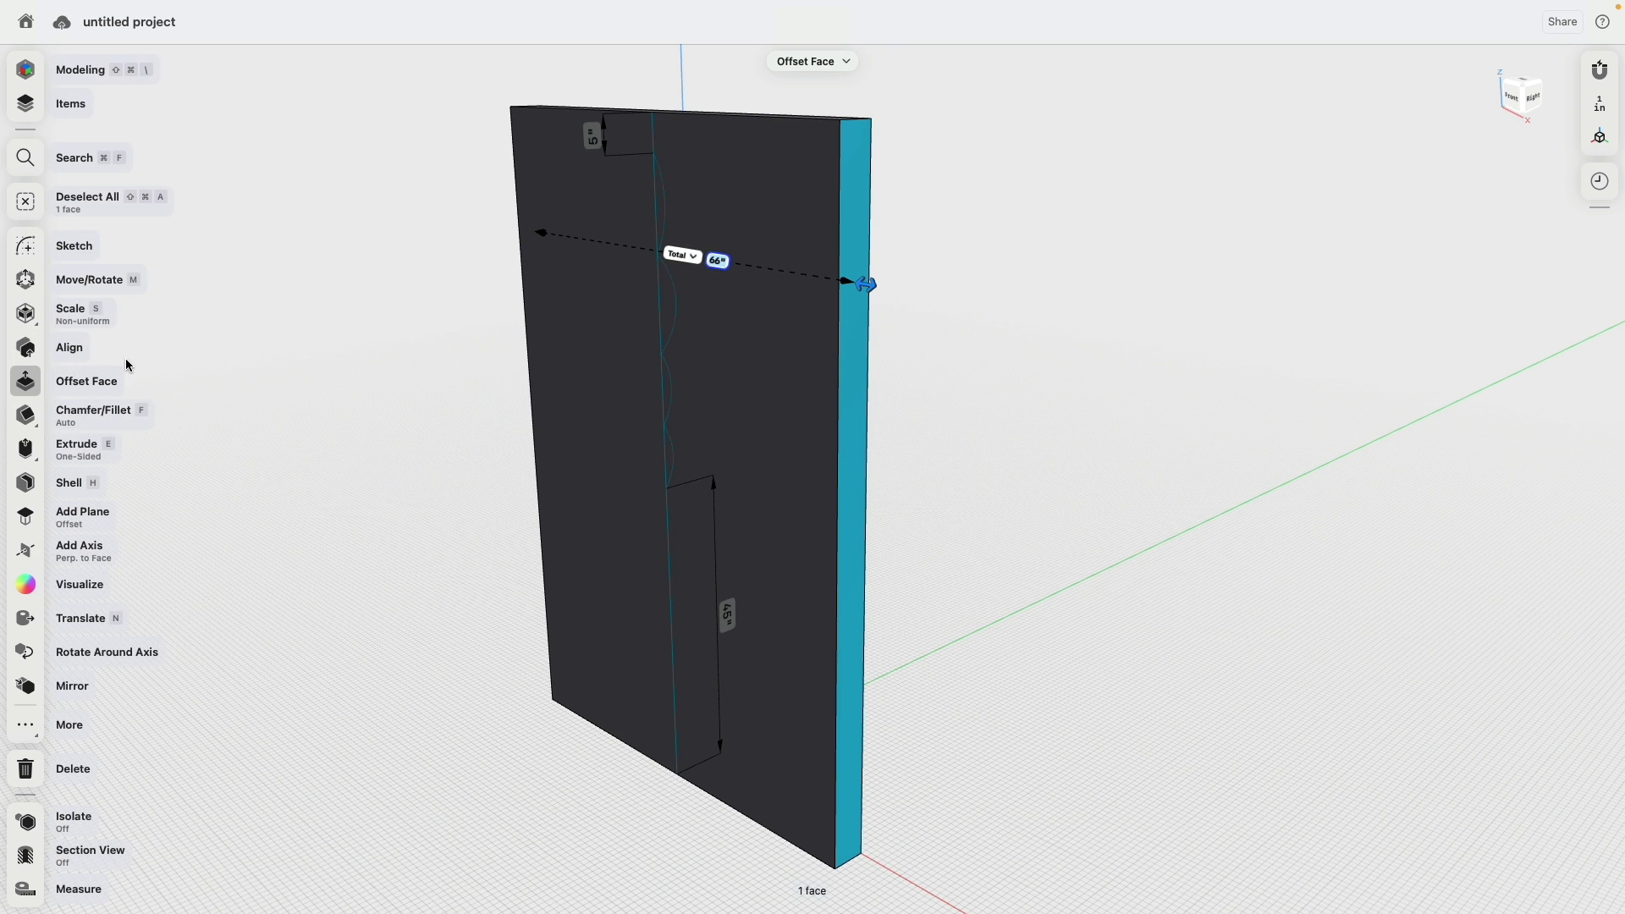
pyautogui.click(26, 246)
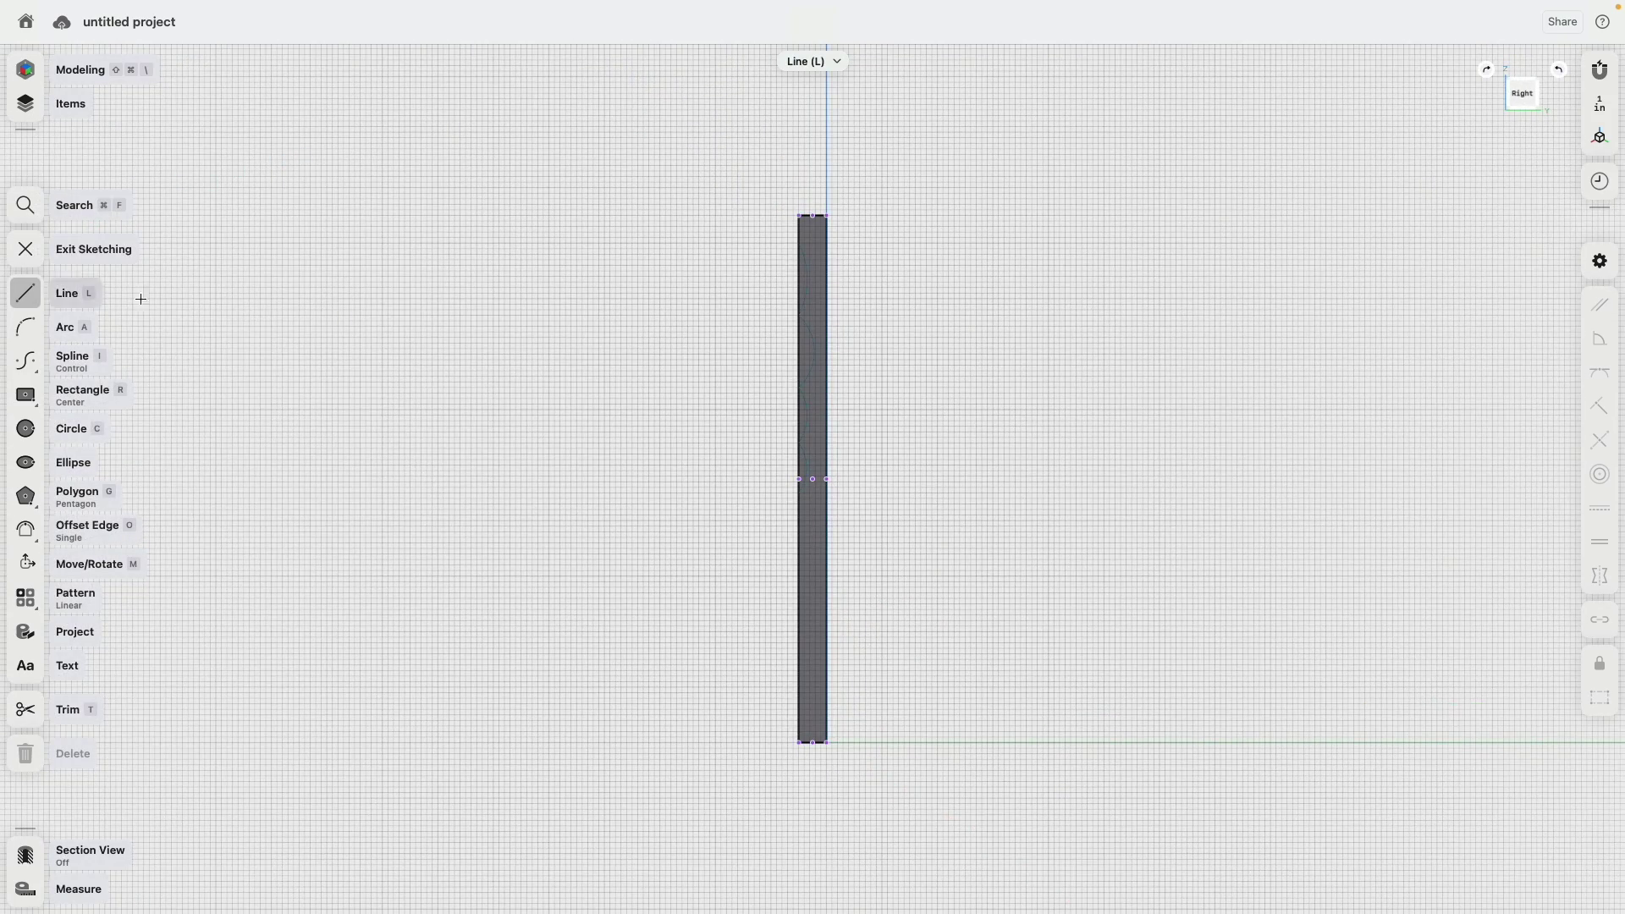
pyautogui.click(799, 215)
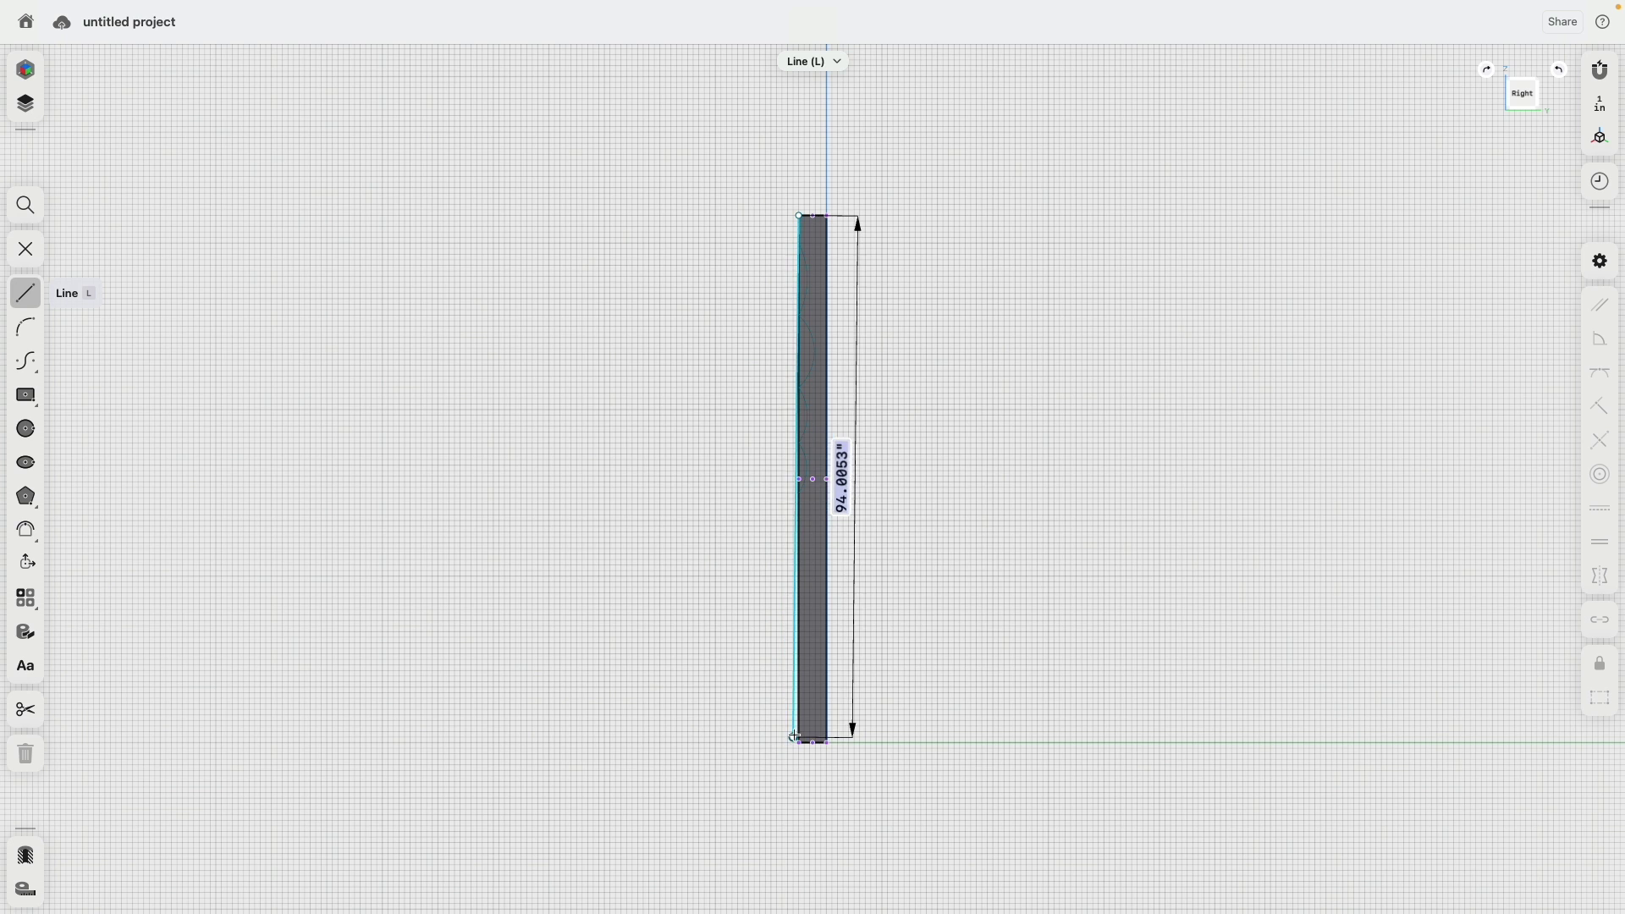
pyautogui.click(799, 742)
# Draw two connected 3-point arcs down the right face's line, bulging into the panel, with radii of about 11.7 and 20.9 inches.
pyautogui.click(34, 327)
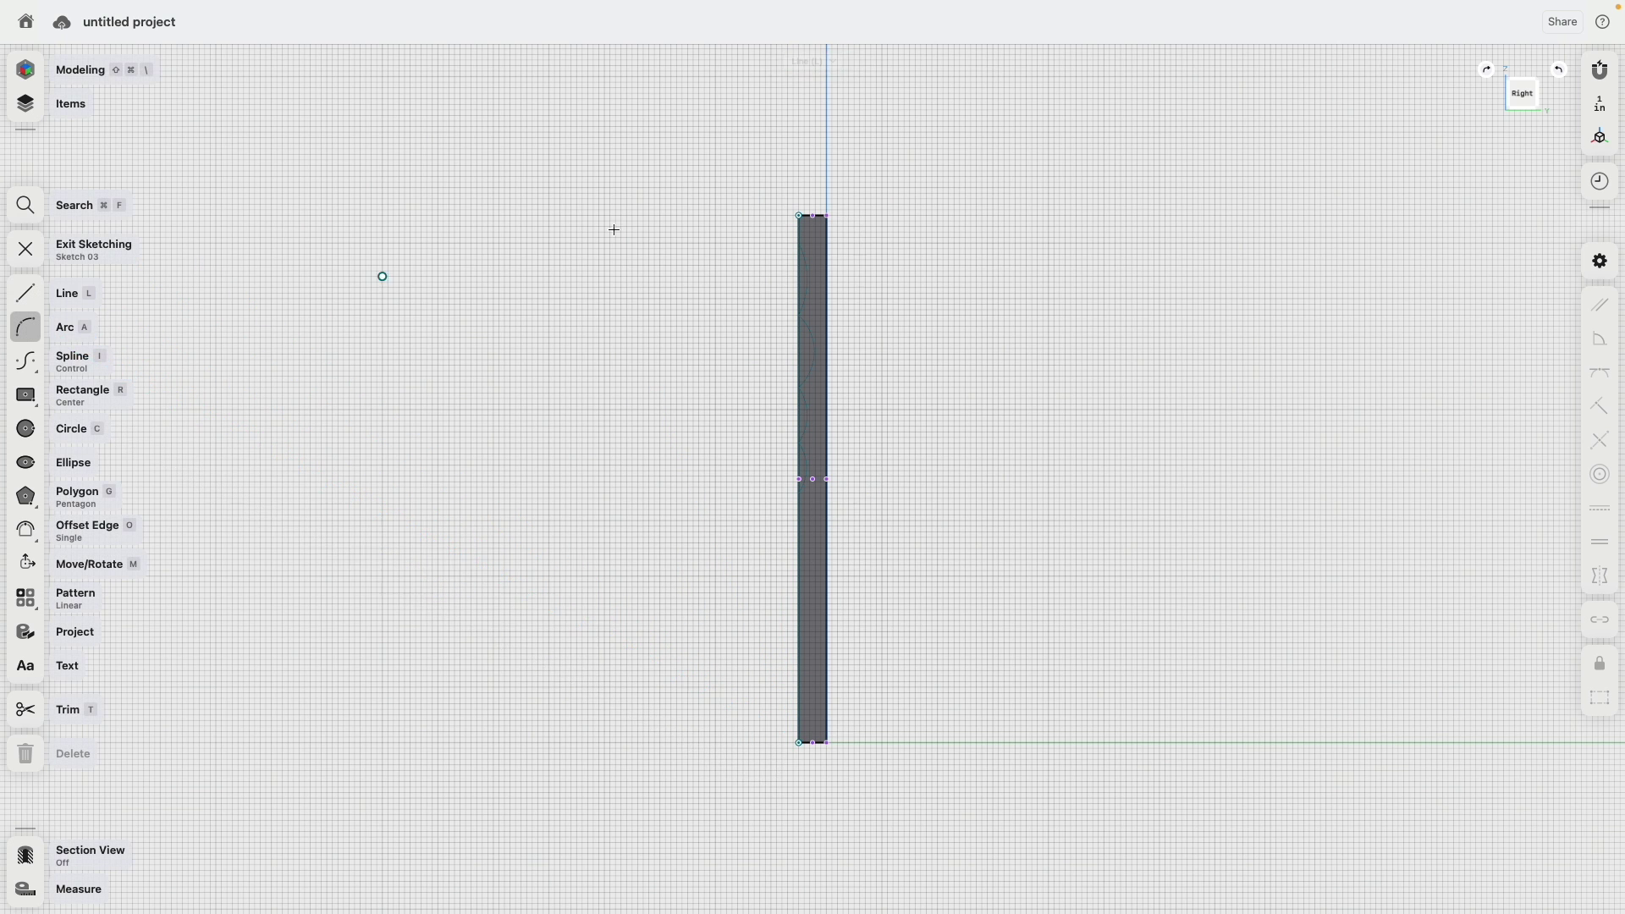
pyautogui.scroll(5, 817, 243)
pyautogui.click(801, 264)
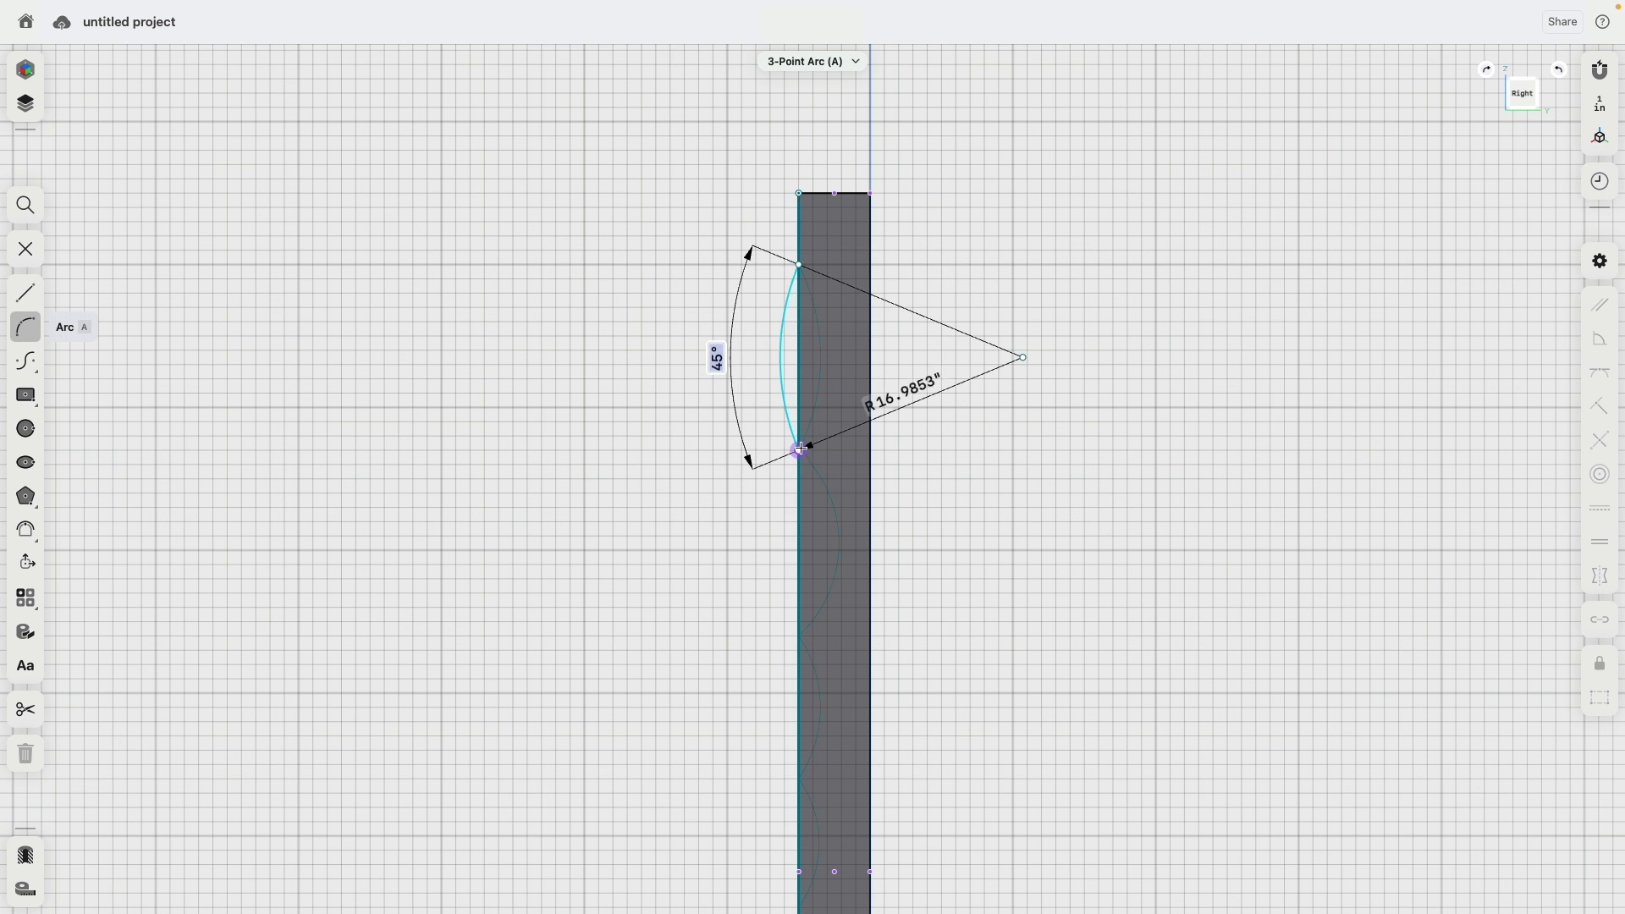
pyautogui.click(799, 450)
pyautogui.click(820, 403)
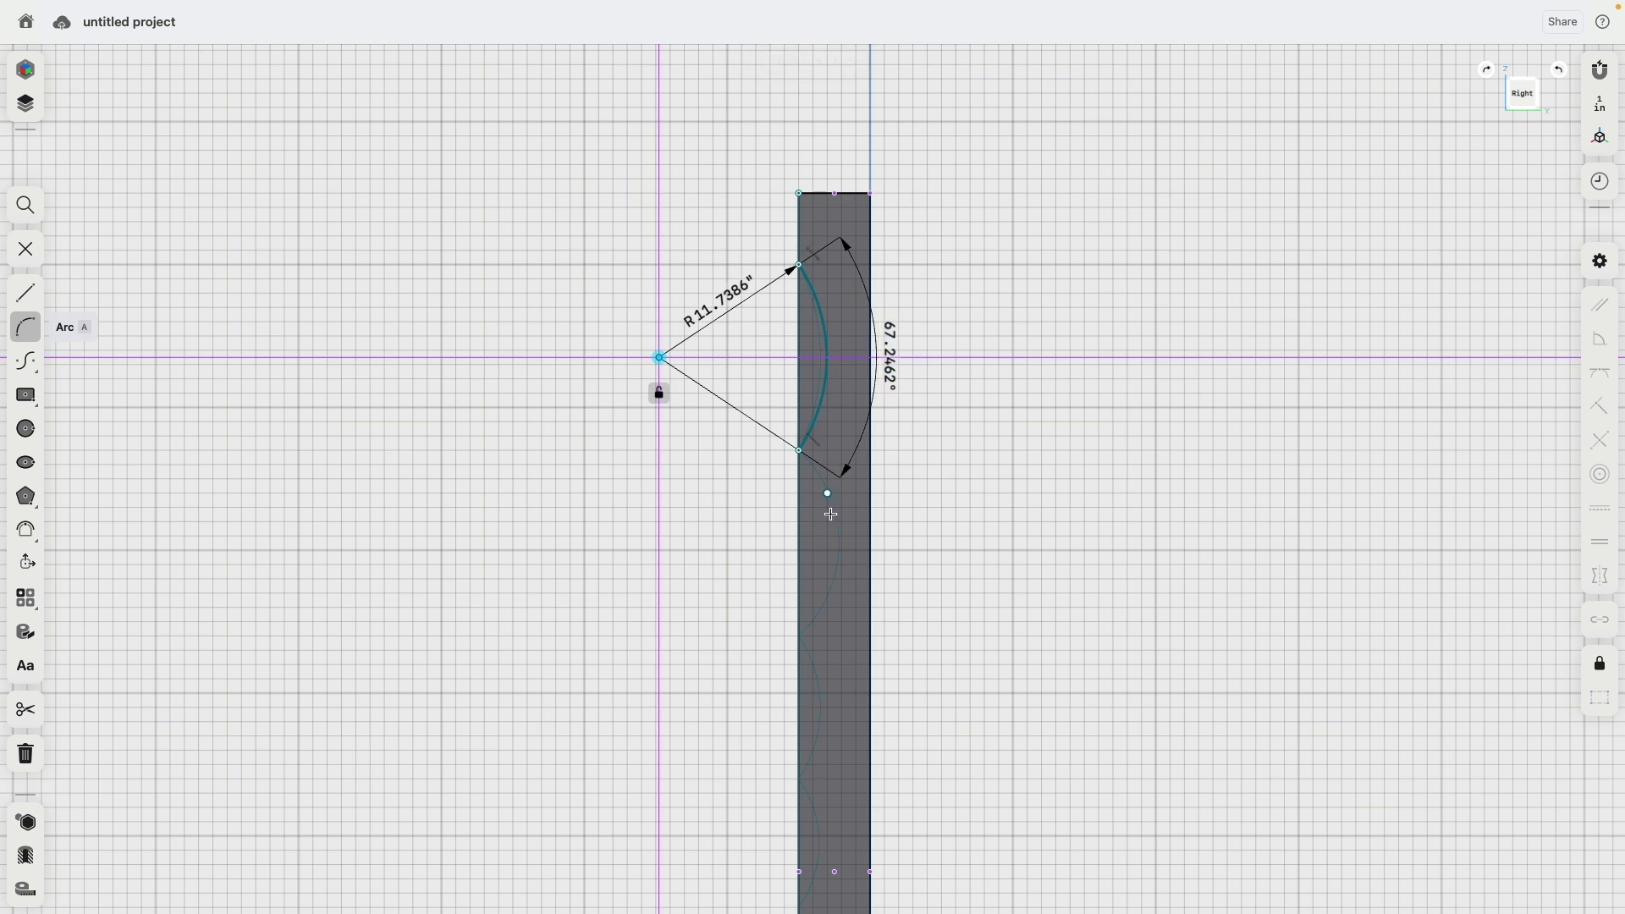
pyautogui.moveTo(827, 499); pyautogui.dragTo(808, 284, button='middle')
pyautogui.click(790, 229)
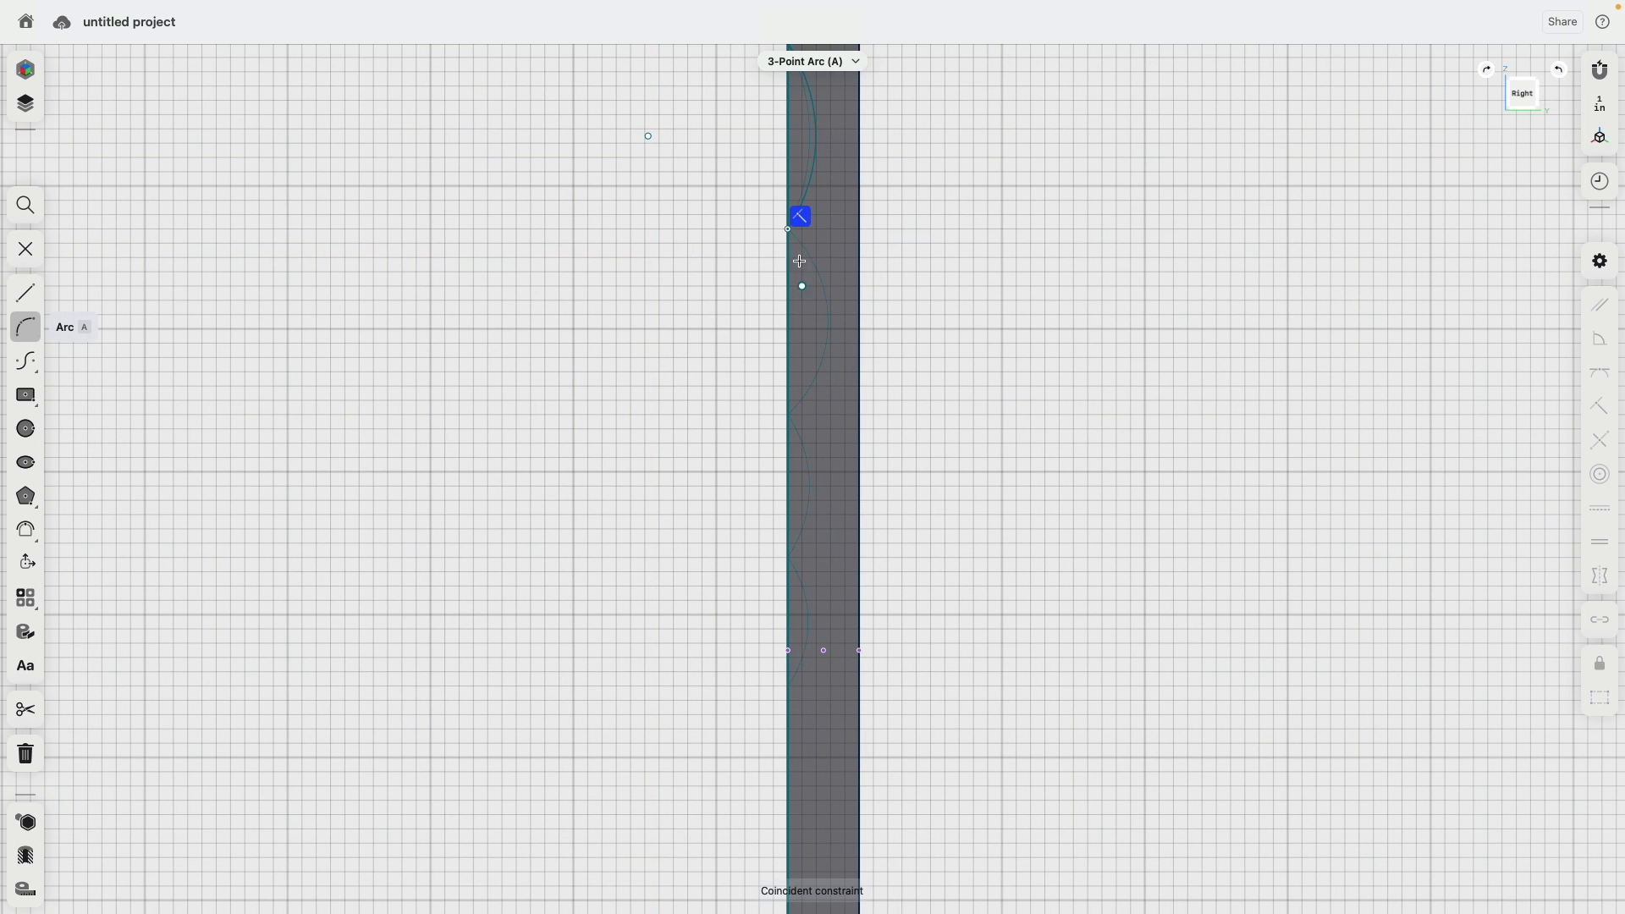
pyautogui.click(788, 230)
pyautogui.click(788, 457)
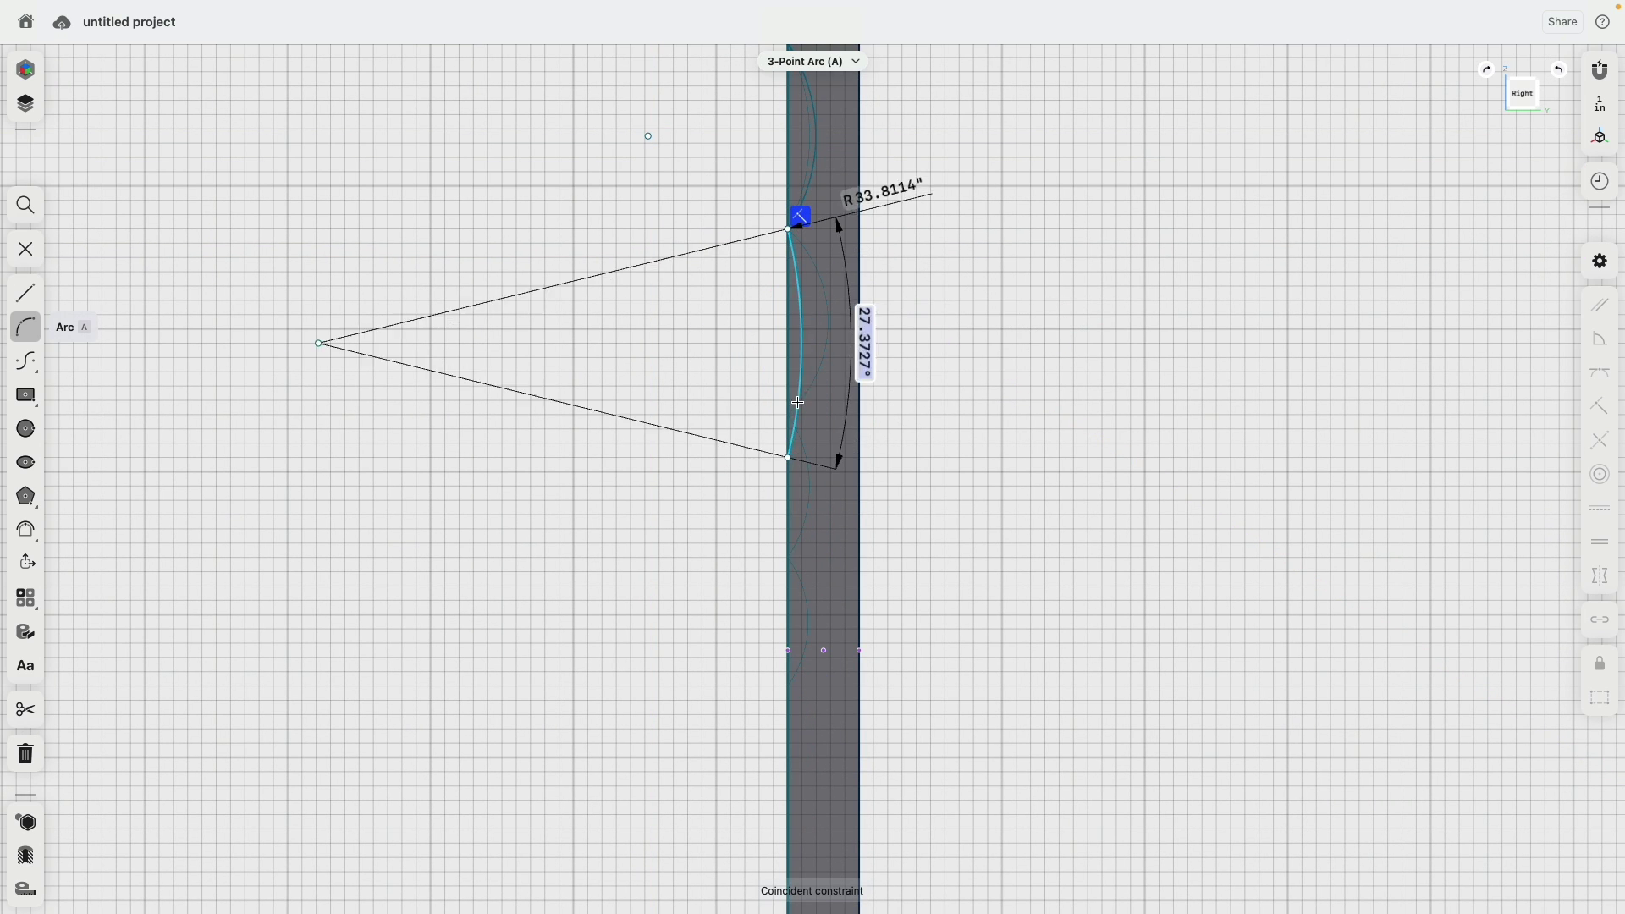
pyautogui.click(809, 385)
# Continue the arc chain on the right face with two more inward-bulging 3-point arcs, with radii of about 2.7 and 7.8 inches.
pyautogui.moveTo(816, 497); pyautogui.dragTo(798, 322, button='middle')
pyautogui.scroll(-1, 799, 323)
pyautogui.click(766, 270)
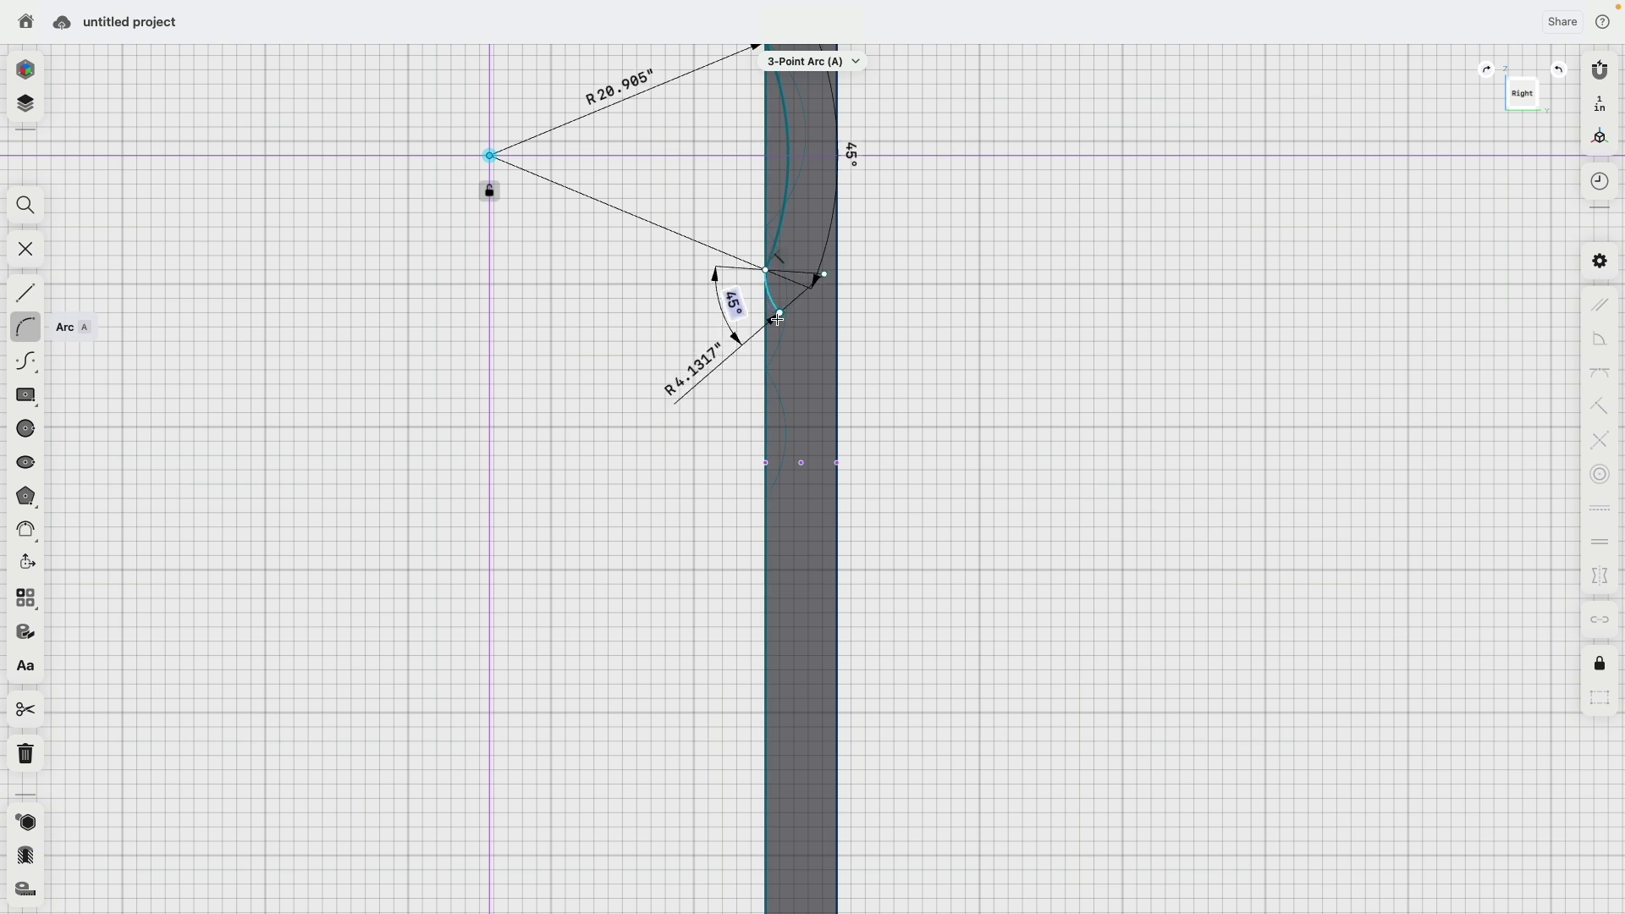
pyautogui.click(766, 341)
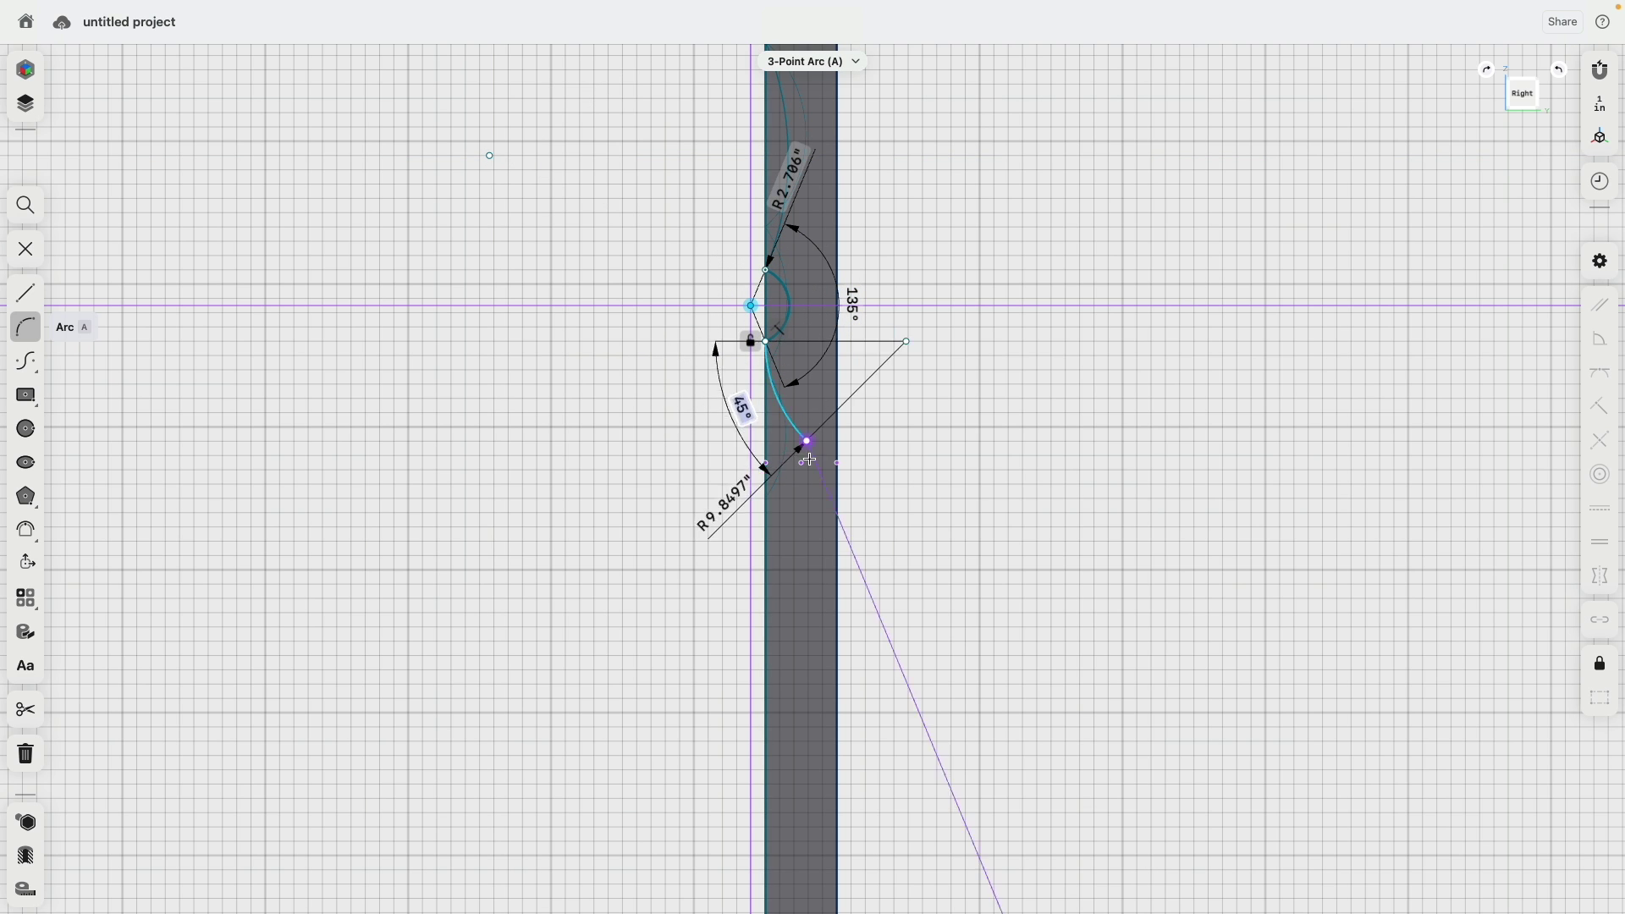
pyautogui.click(766, 500)
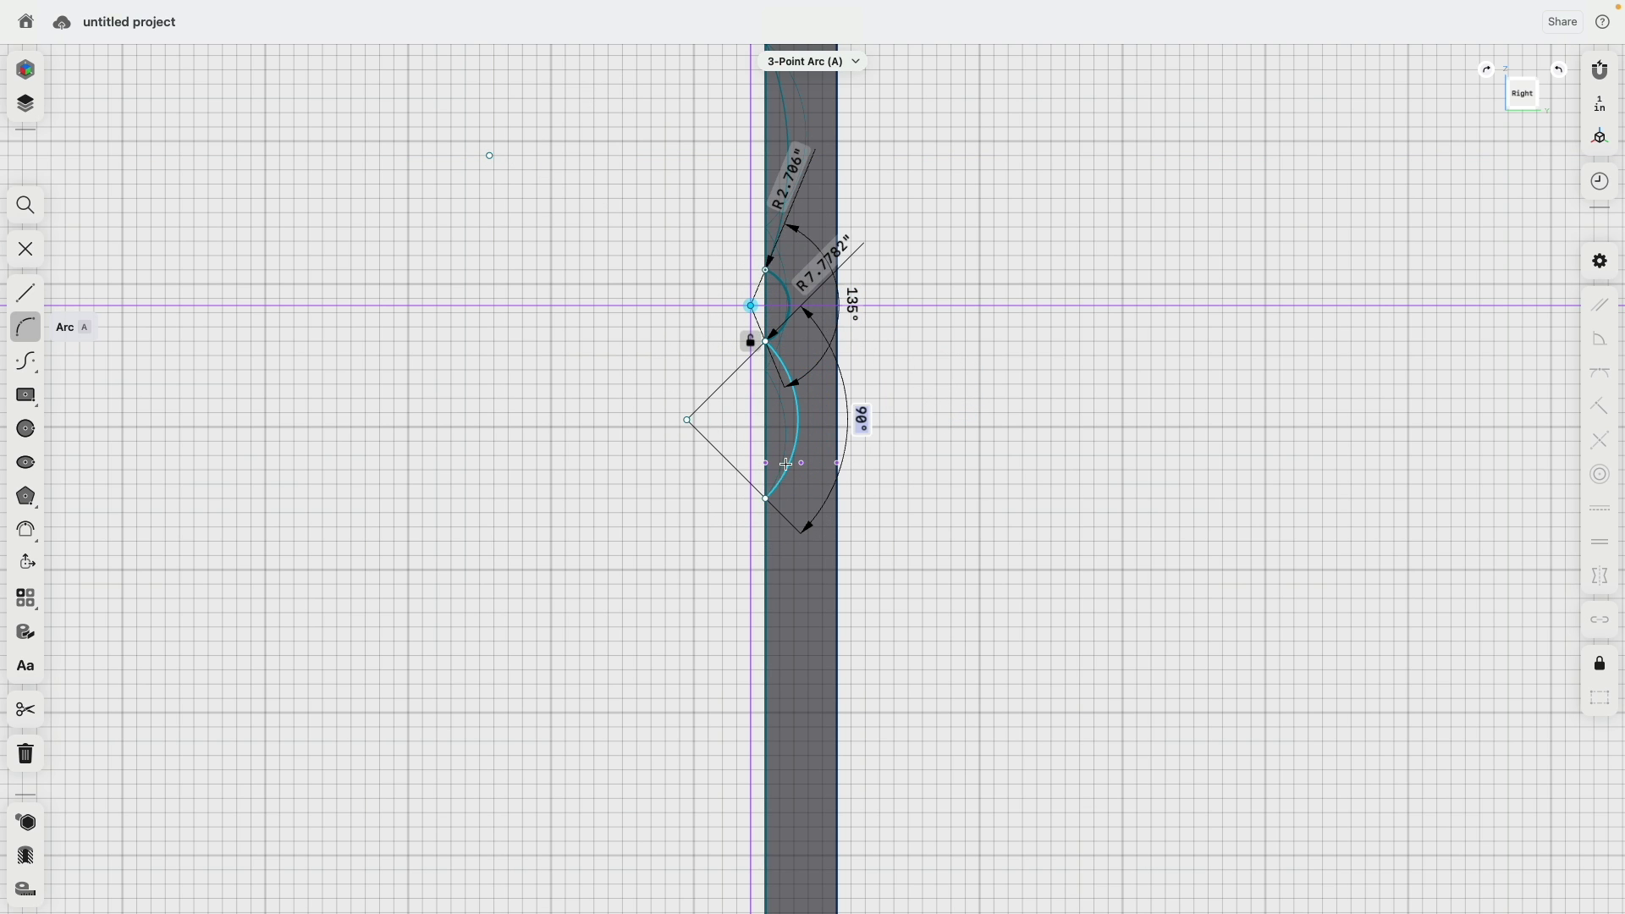
pyautogui.press('Escape')
pyautogui.scroll(-4, 655, 550)
pyautogui.moveTo(779, 612); pyautogui.dragTo(741, 485, button='middle')
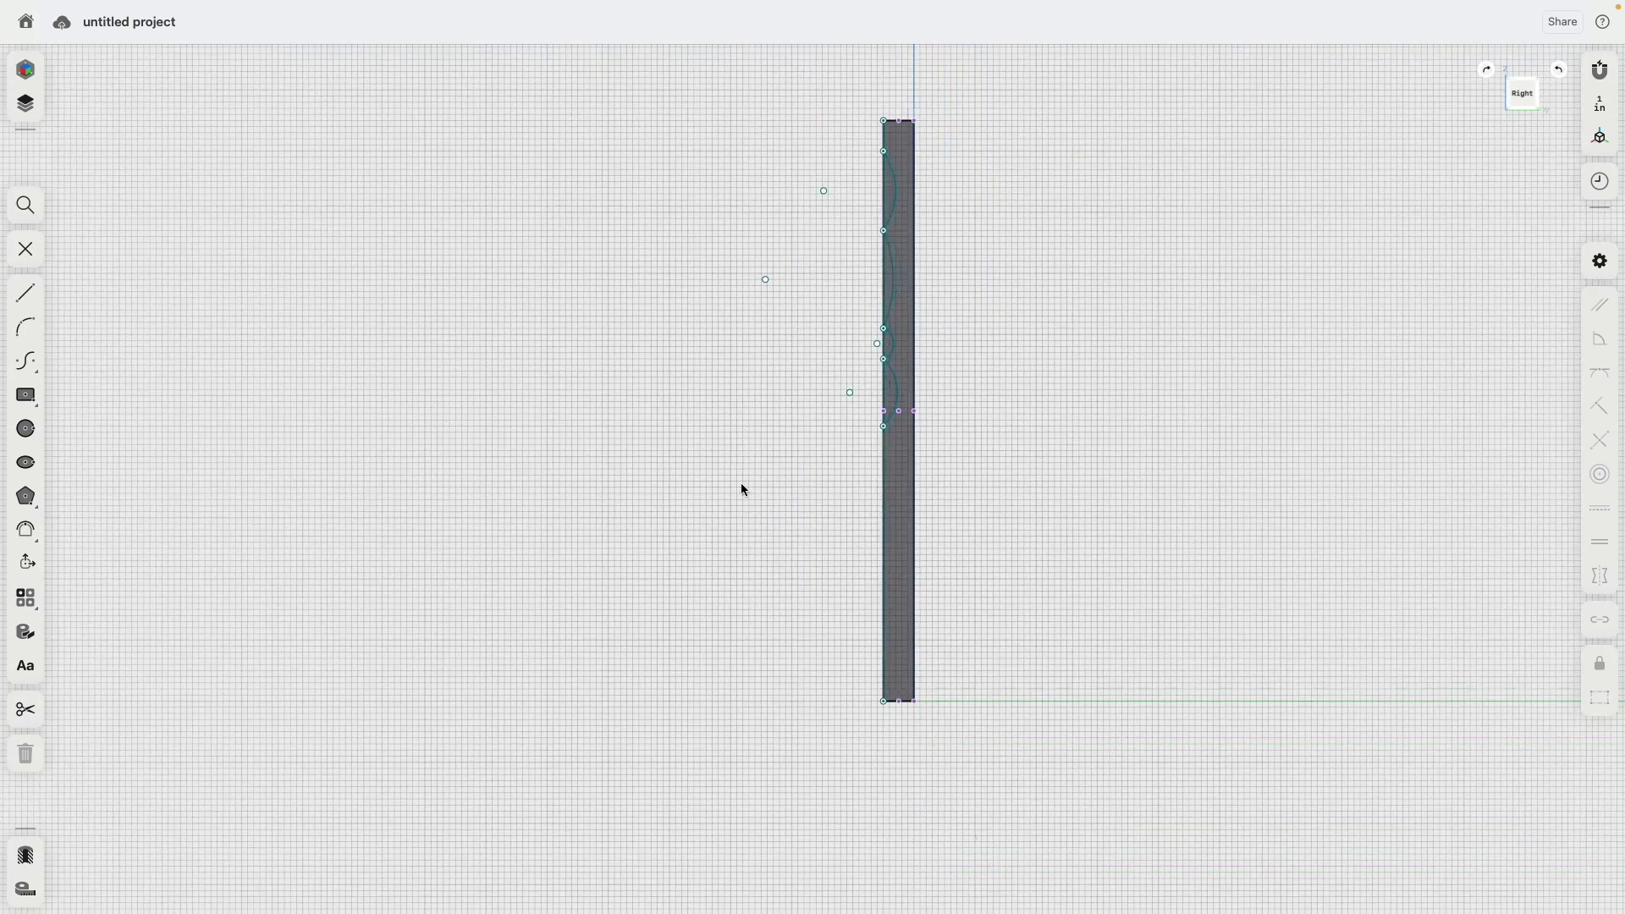
# Dimension the right face's arc chain at 45 inches above the line's lower end and 5 inches below its upper end.
pyautogui.moveTo(741, 486); pyautogui.dragTo(882, 436, button='right')
pyautogui.click(883, 427)
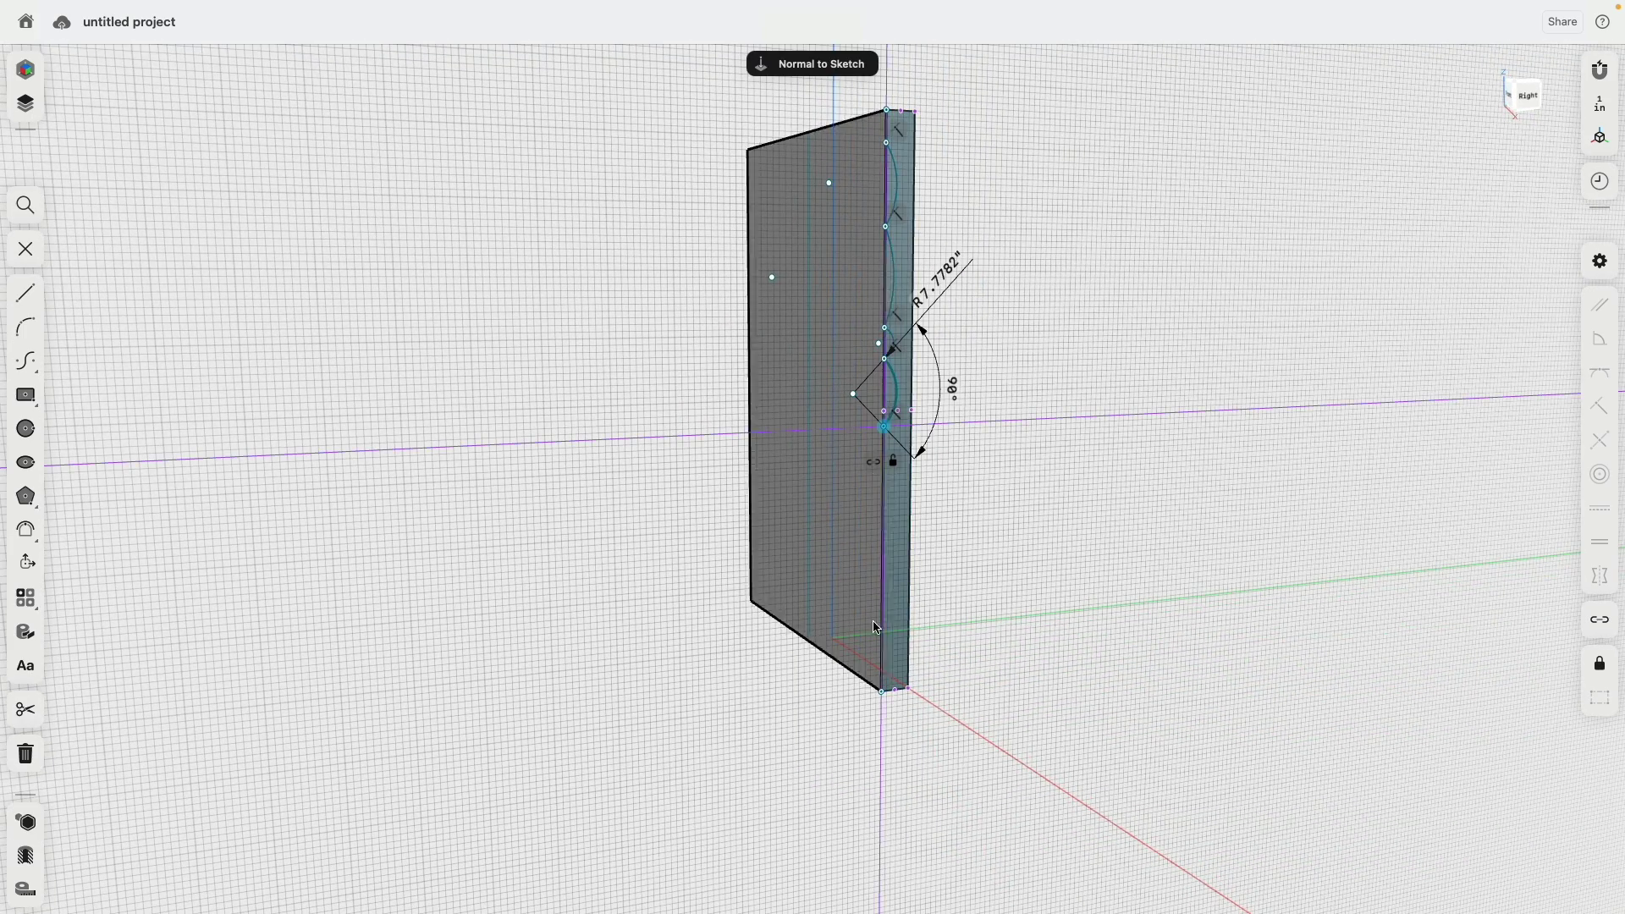
pyautogui.click(881, 692)
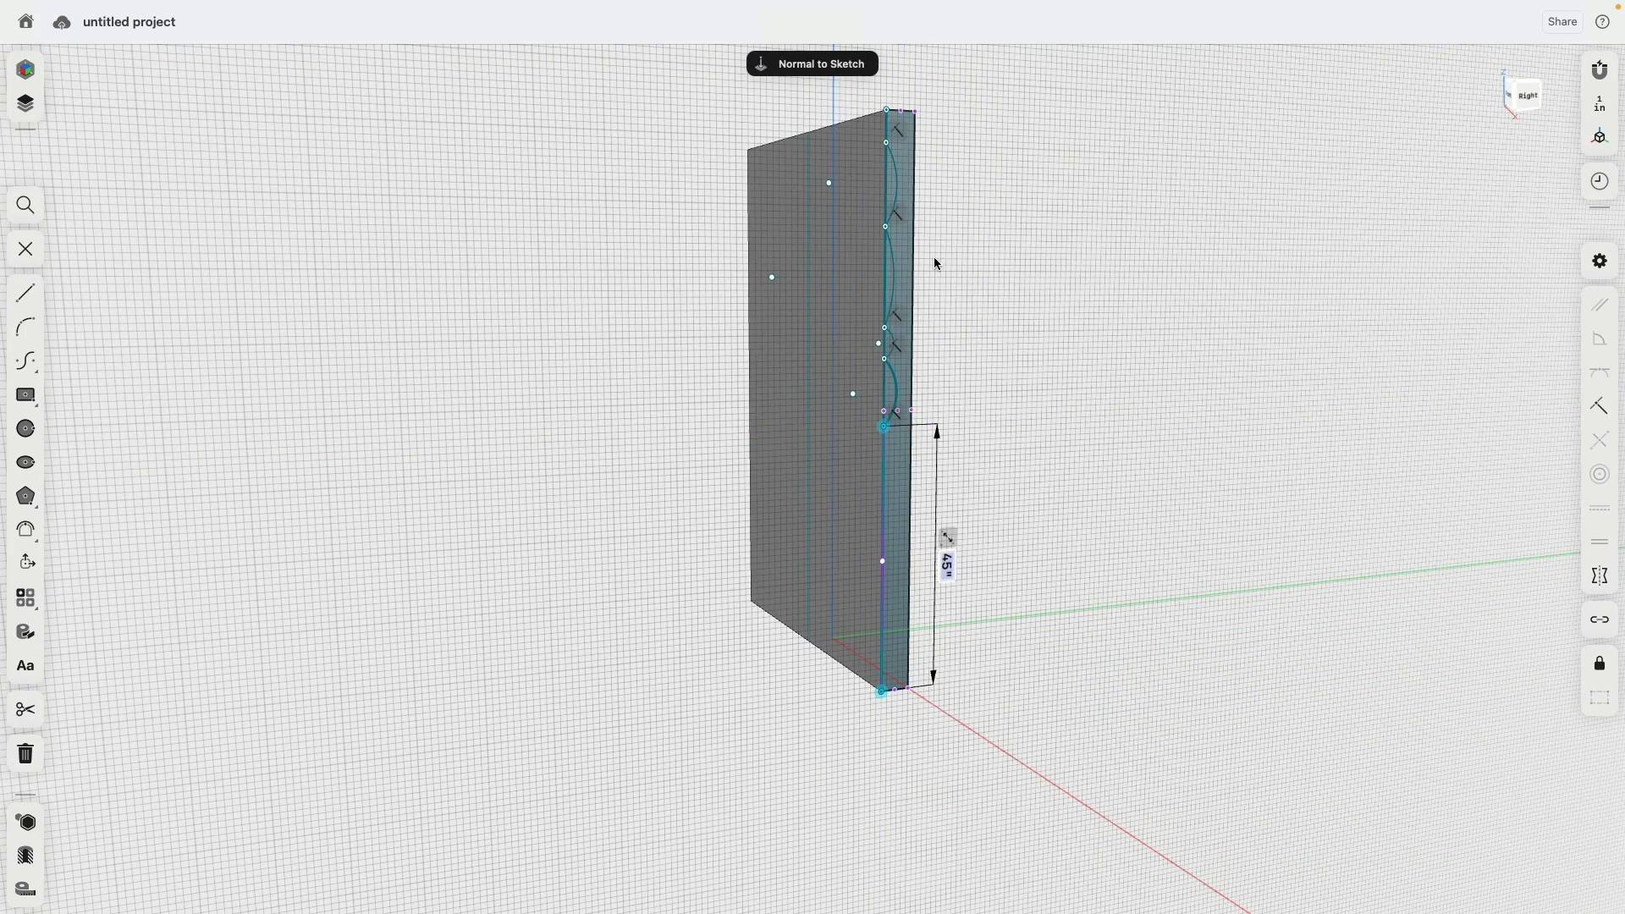
pyautogui.press('Return')
pyautogui.click(886, 142)
pyautogui.click(886, 111)
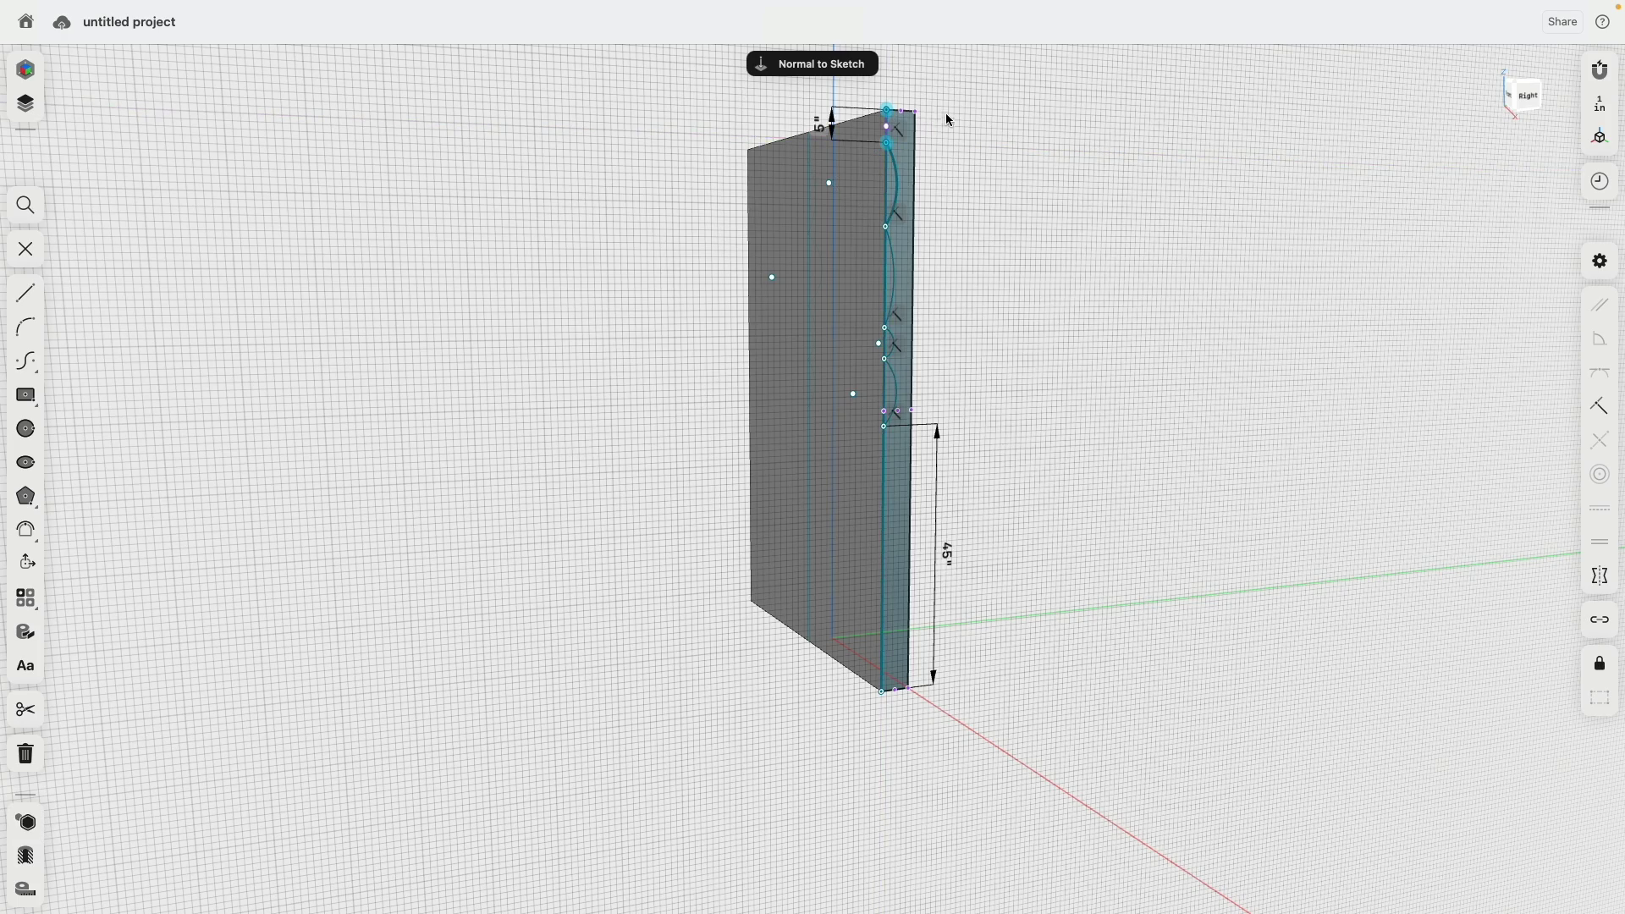
pyautogui.click(753, 151)
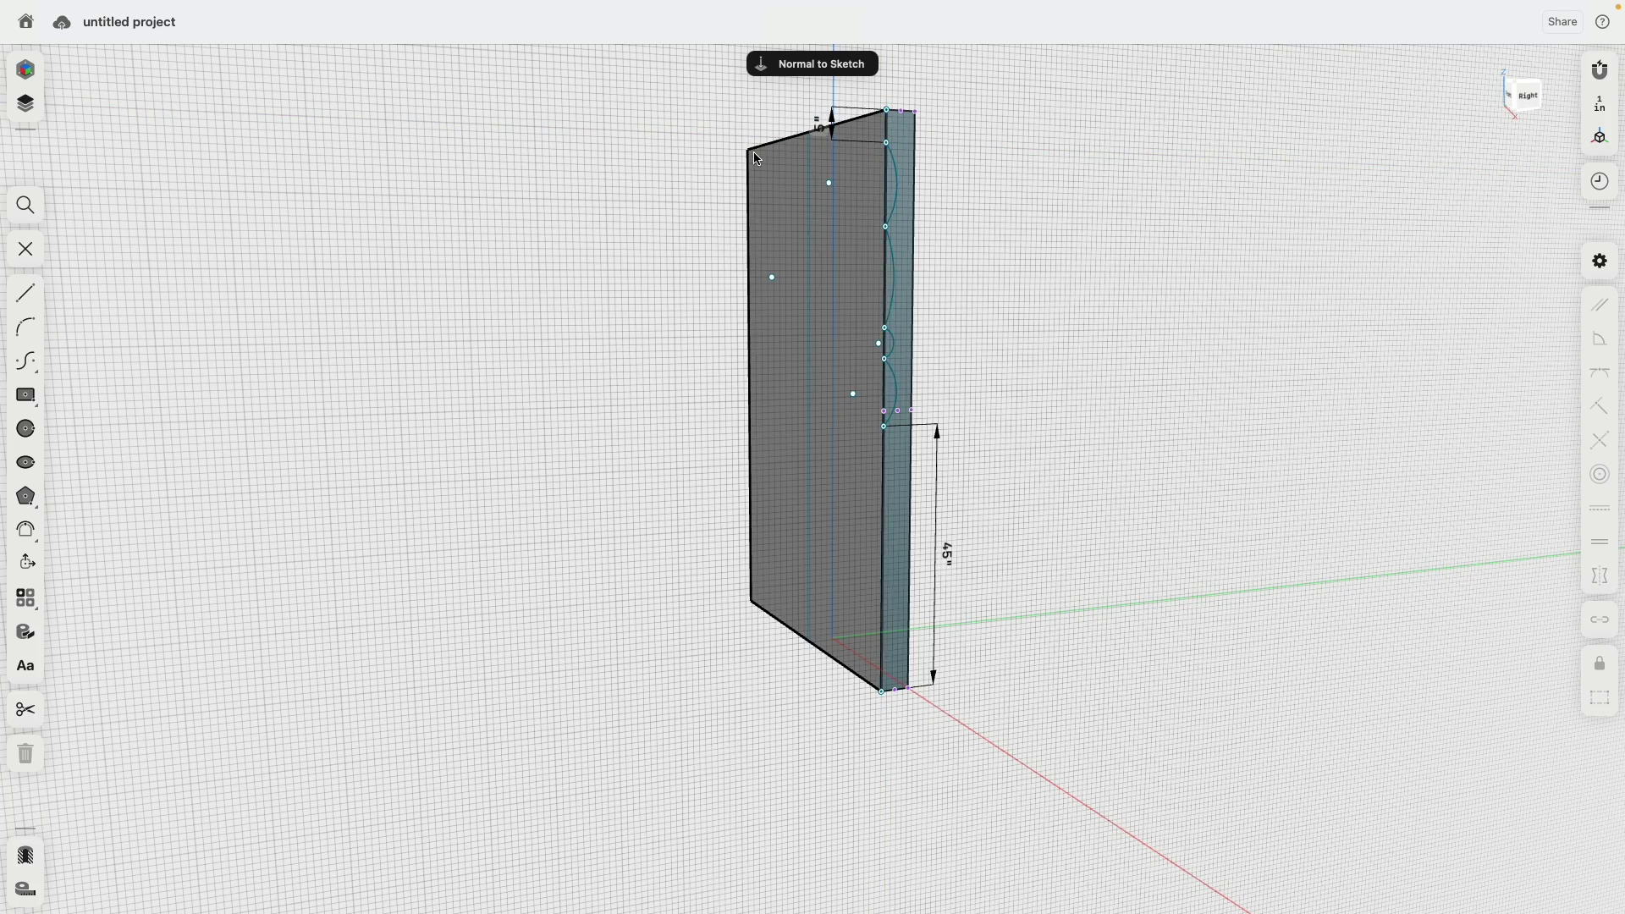
# Start a sketch on the panel's left side face and draw a vertical line down its full front edge.
pyautogui.moveTo(606, 306)
pyautogui.mouseDown(button='right')
pyautogui.moveTo(850, 333)
pyautogui.moveTo(811, 337)
pyautogui.mouseUp(button='right')
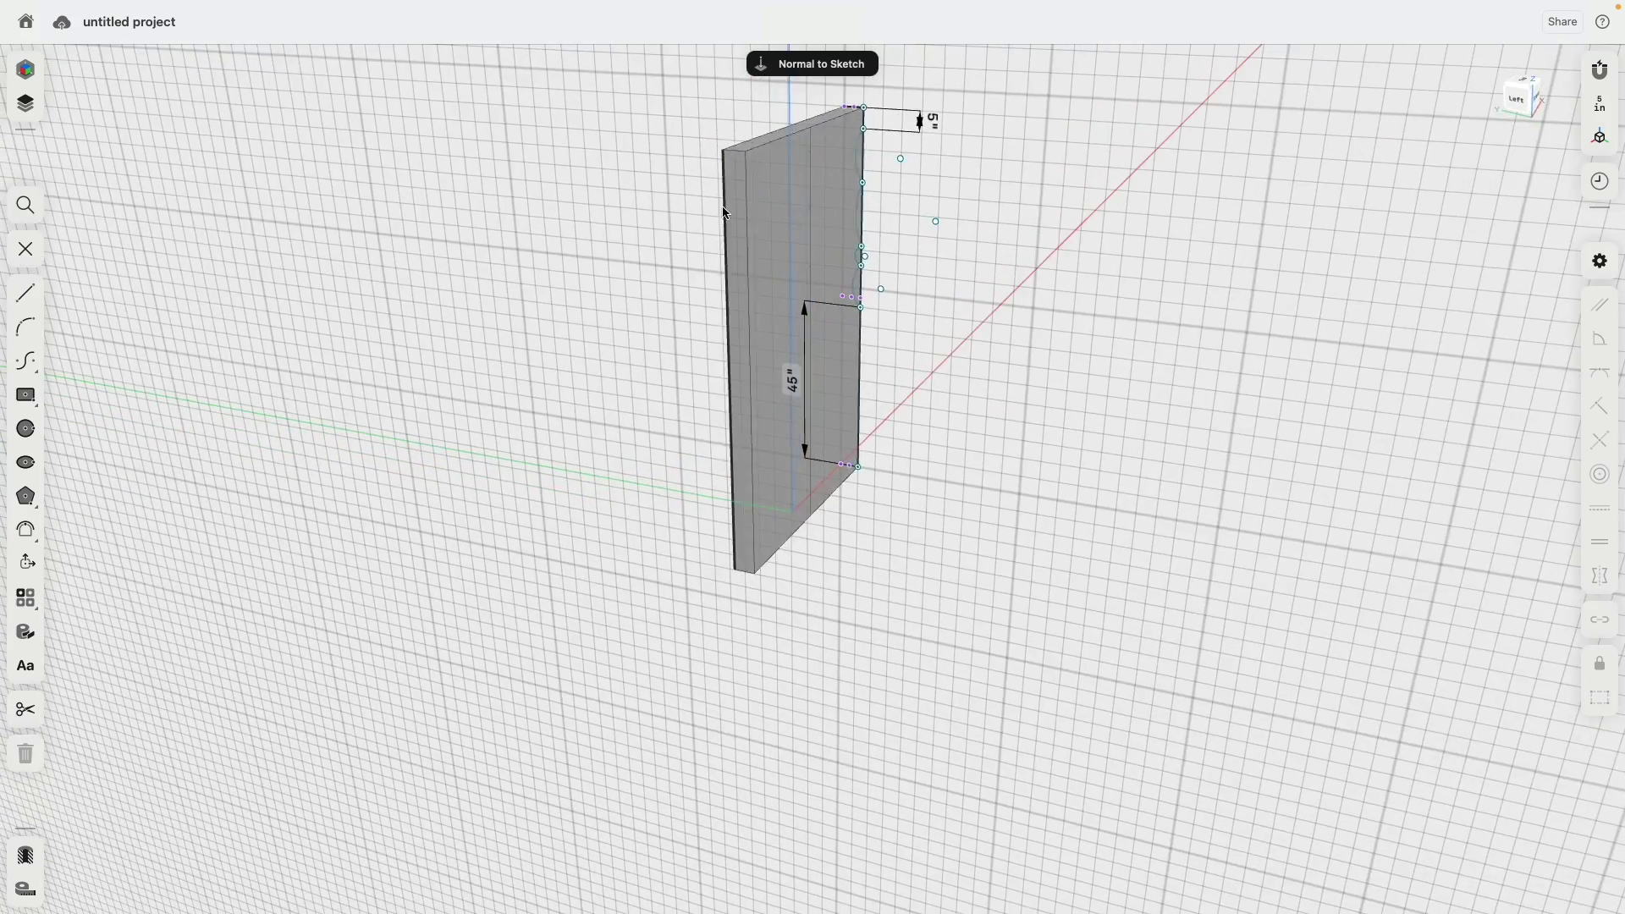
pyautogui.click(731, 206)
pyautogui.click(25, 245)
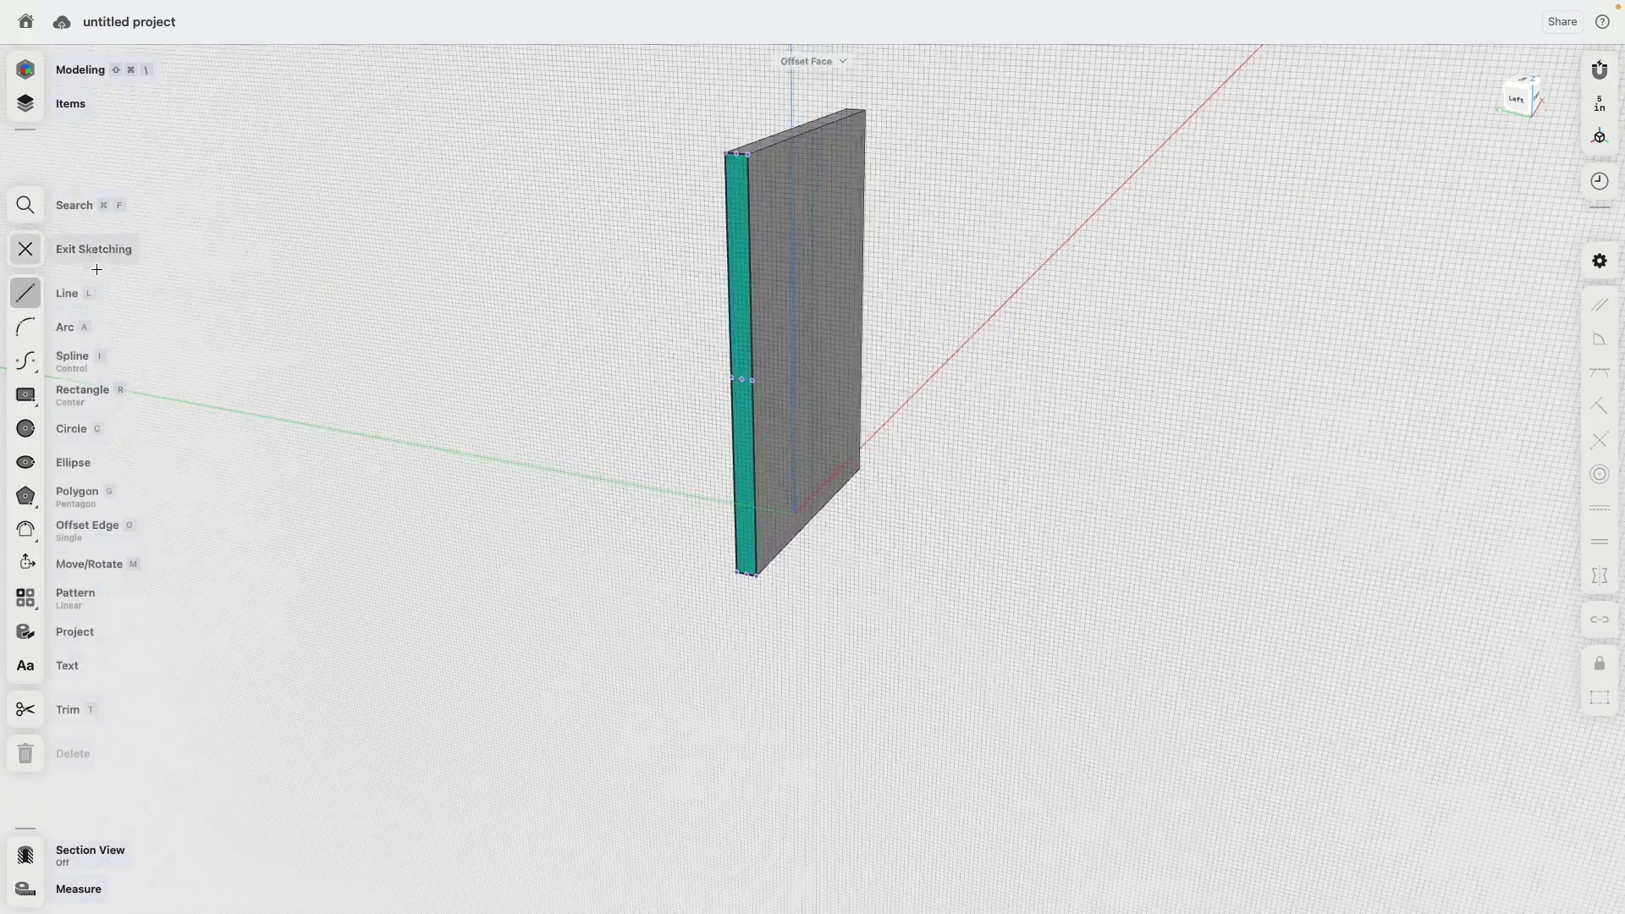
pyautogui.click(827, 216)
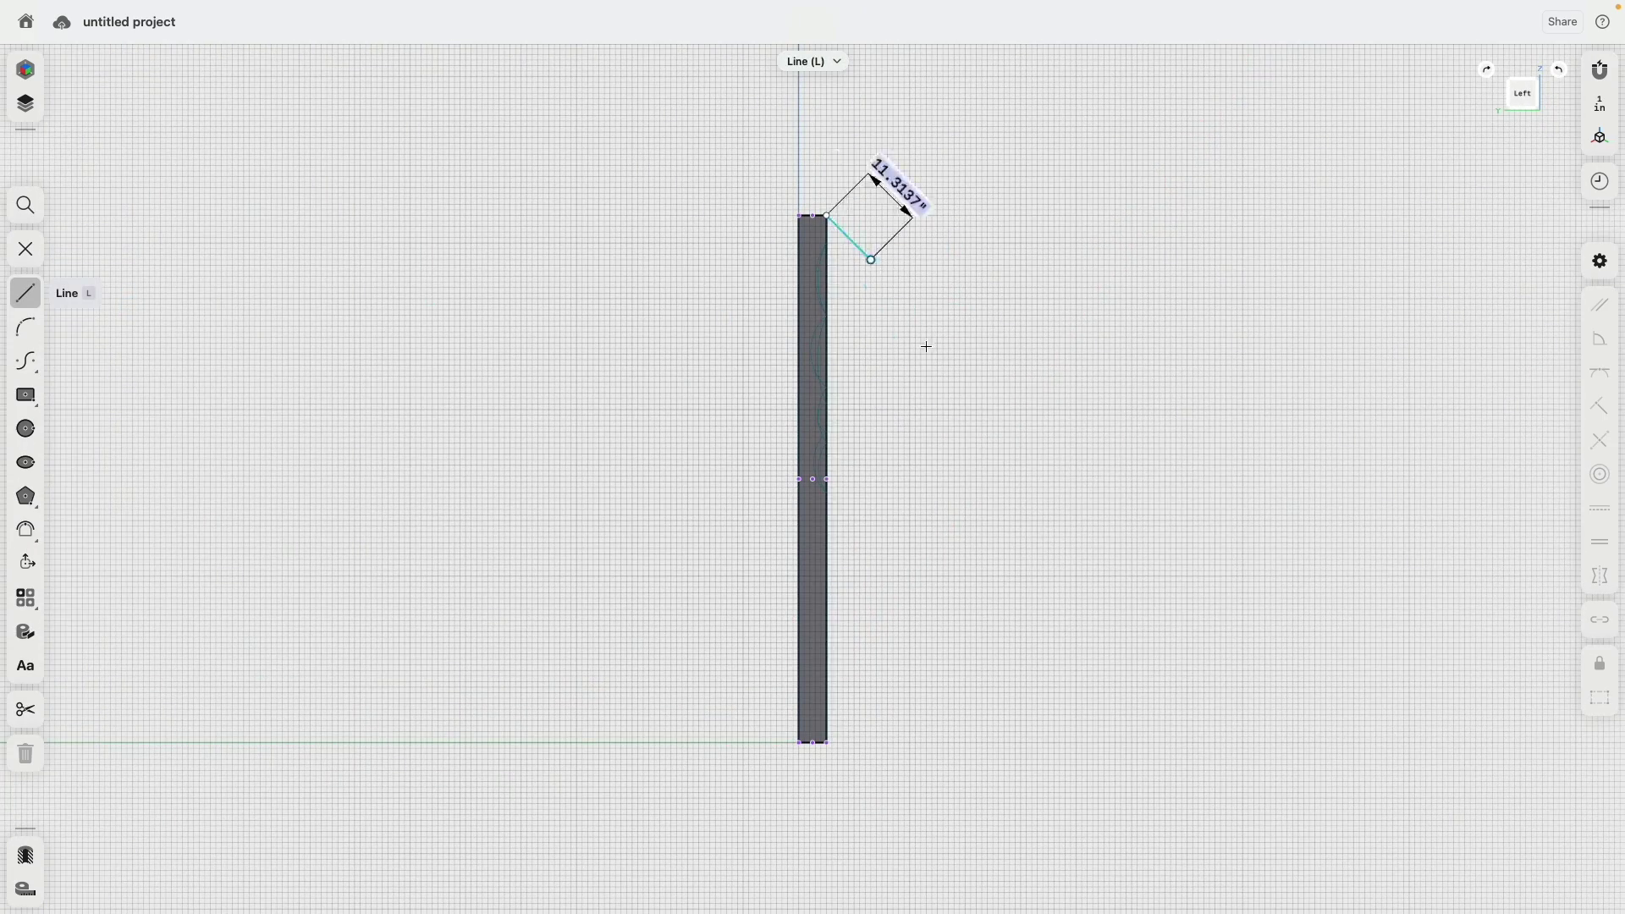
pyautogui.click(827, 743)
# Draw two connected 3-point arcs down the left face's line, the first about 6.2 inches in radius, the second sweeping about 135 degrees.
pyautogui.click(26, 327)
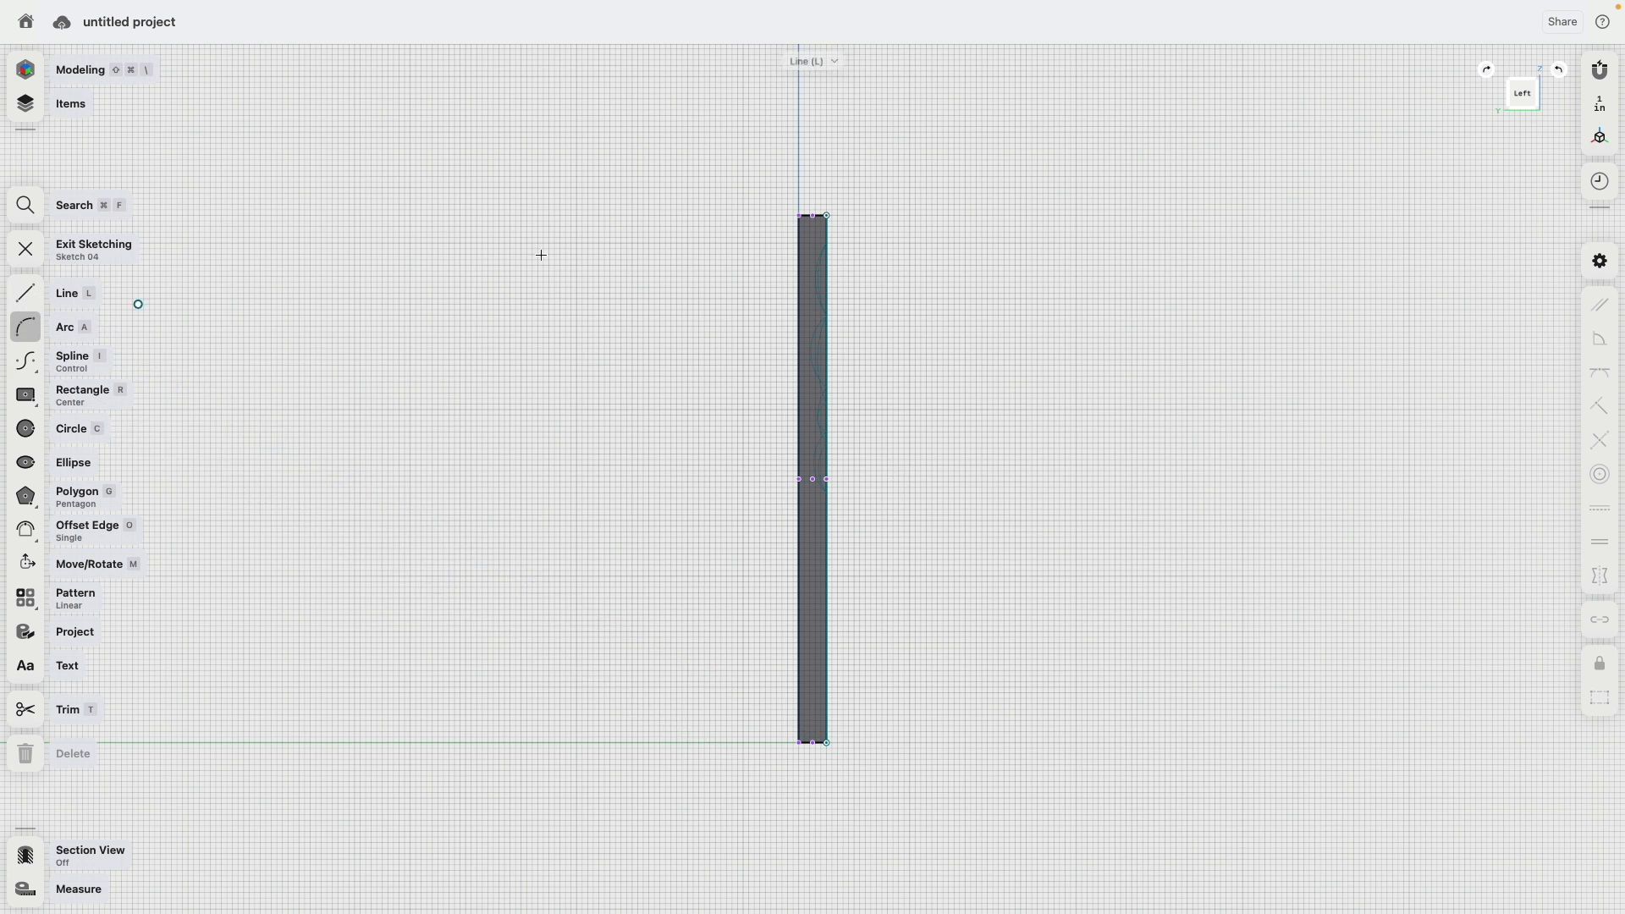
pyautogui.scroll(3, 871, 247)
pyautogui.click(829, 252)
pyautogui.click(827, 363)
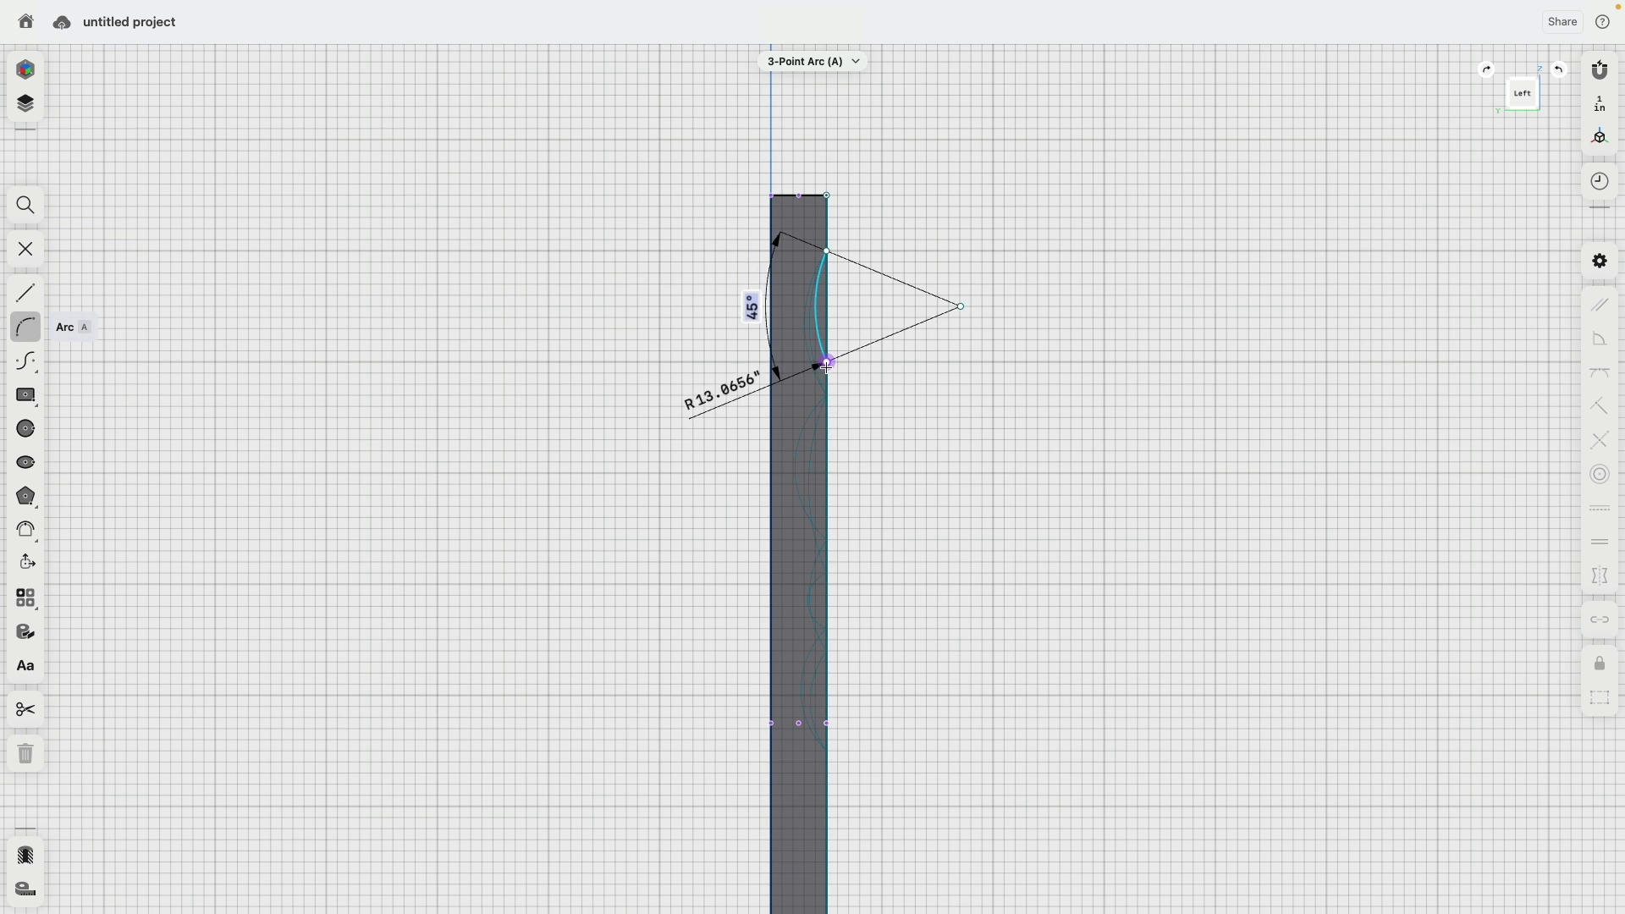
pyautogui.click(826, 387)
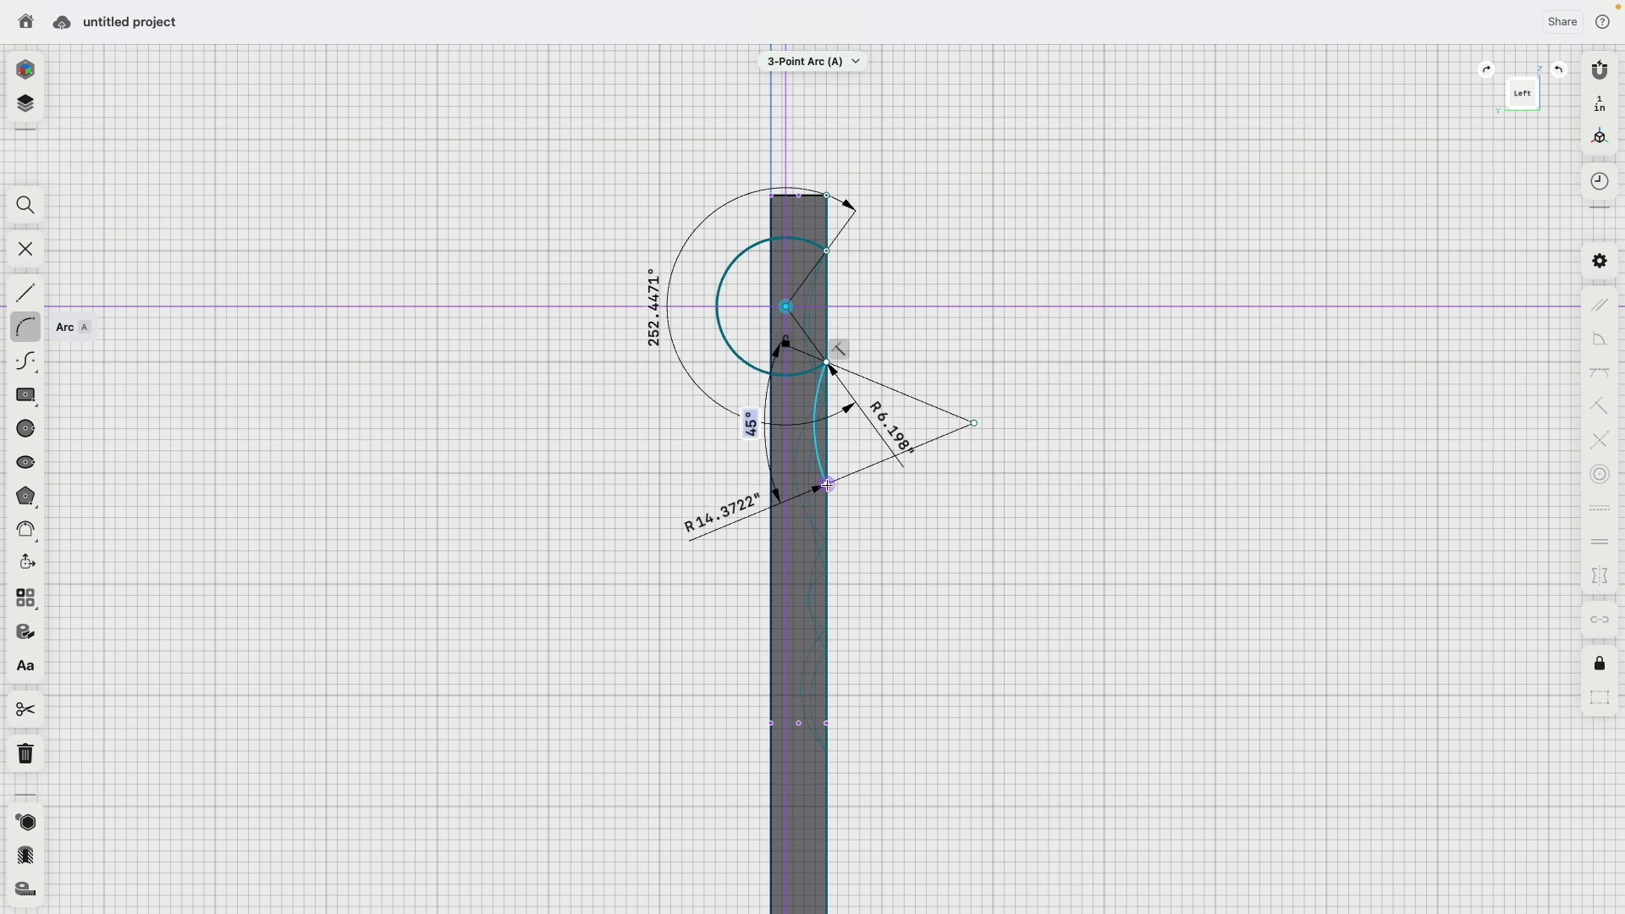
pyautogui.click(824, 484)
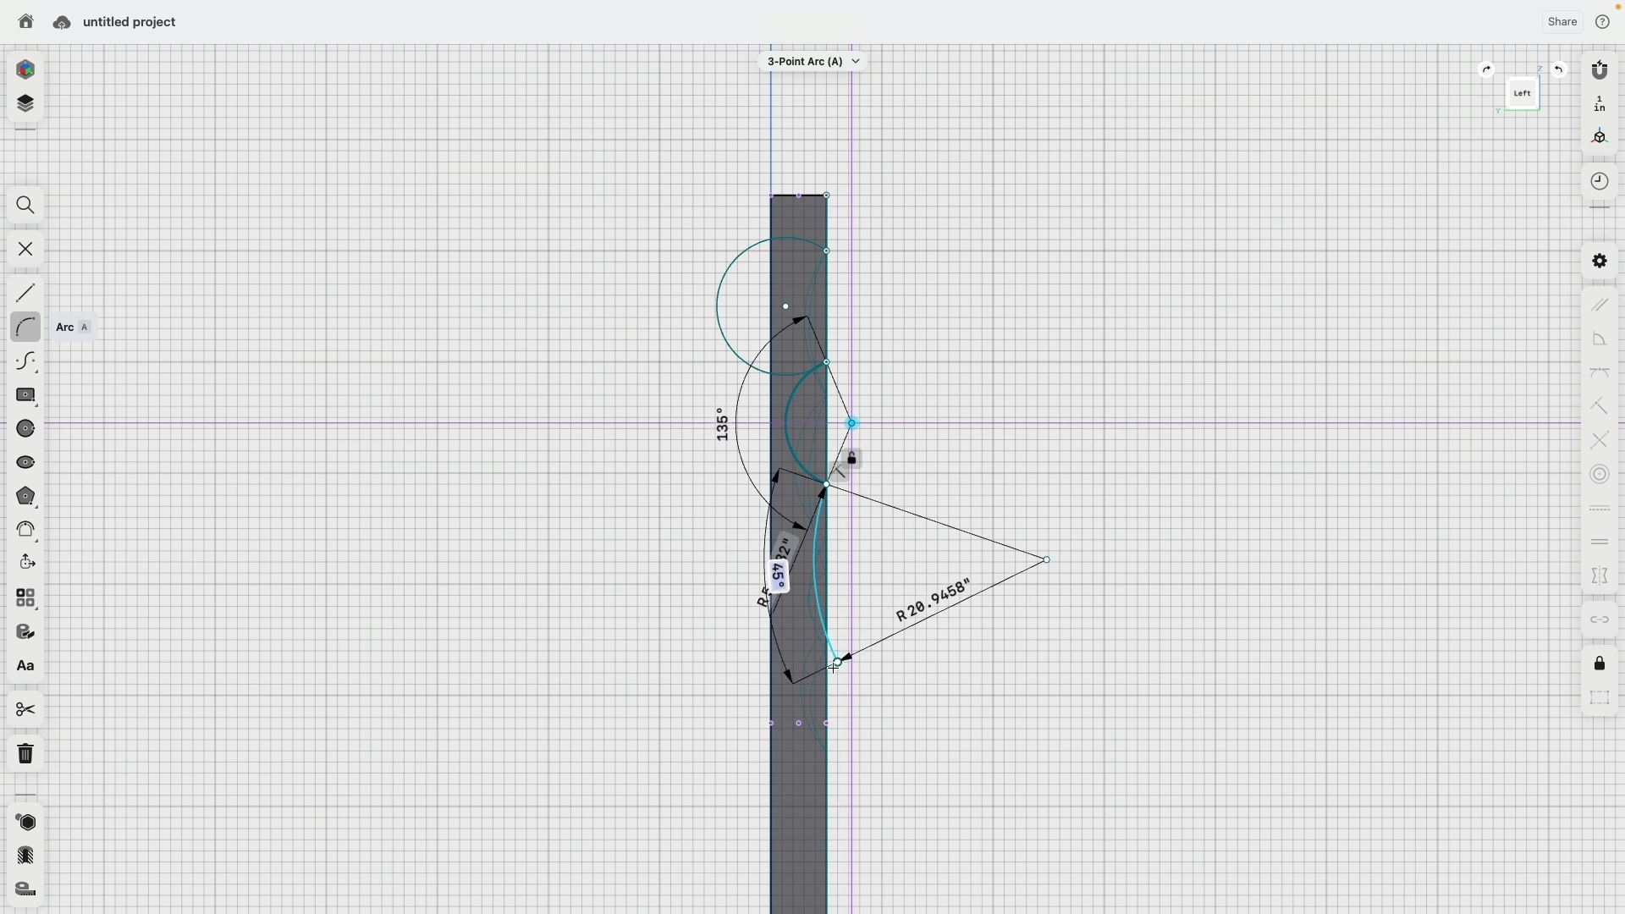
# Continue the left face's arc chain with two more inward-bulging 3-point arcs, with radii of about 9.7 and 4.2 inches.
pyautogui.click(826, 673)
pyautogui.moveTo(931, 707); pyautogui.dragTo(847, 326, button='middle')
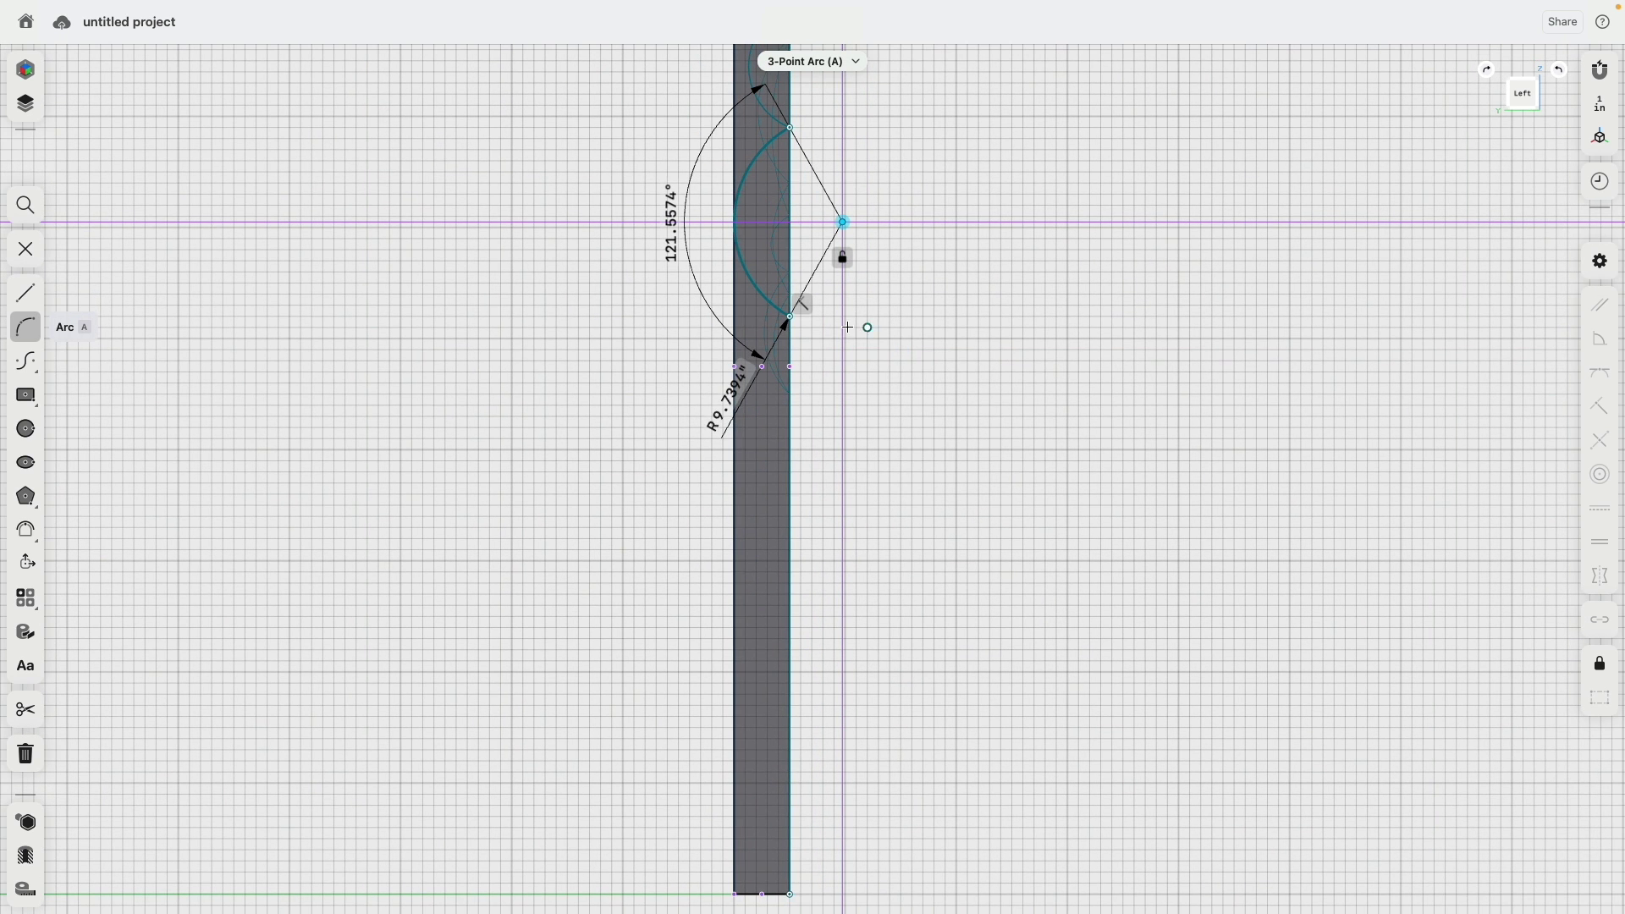
pyautogui.click(791, 317)
pyautogui.scroll(3, 791, 347)
pyautogui.click(791, 420)
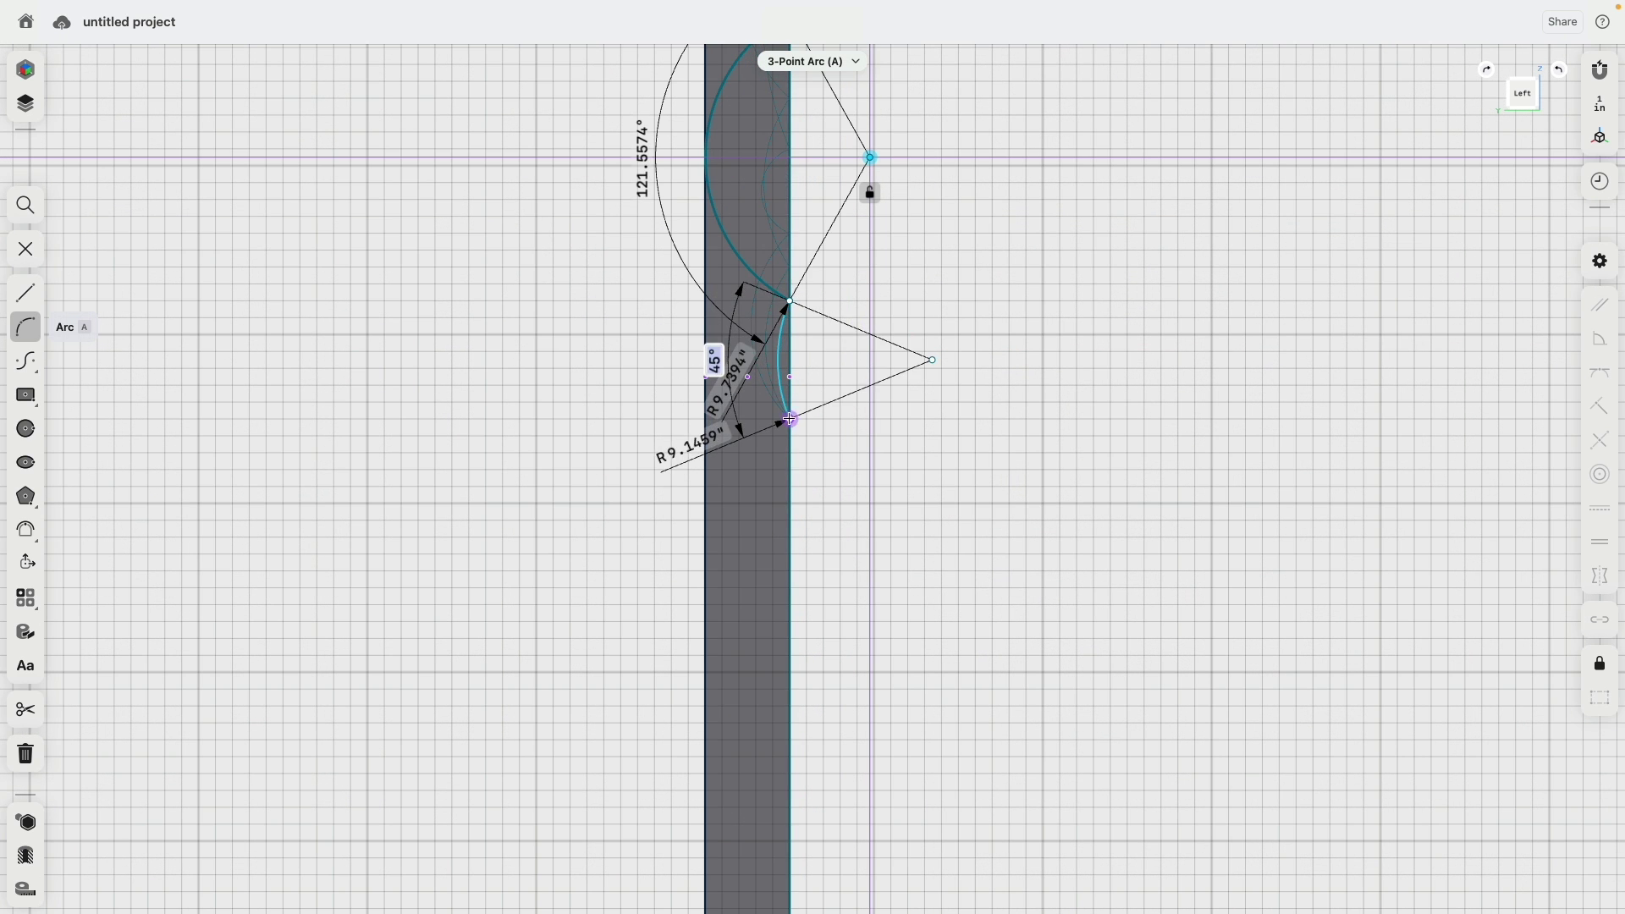
pyautogui.click(766, 392)
pyautogui.scroll(-2, 849, 365)
pyautogui.moveTo(602, 297); pyautogui.dragTo(569, 386, button='middle')
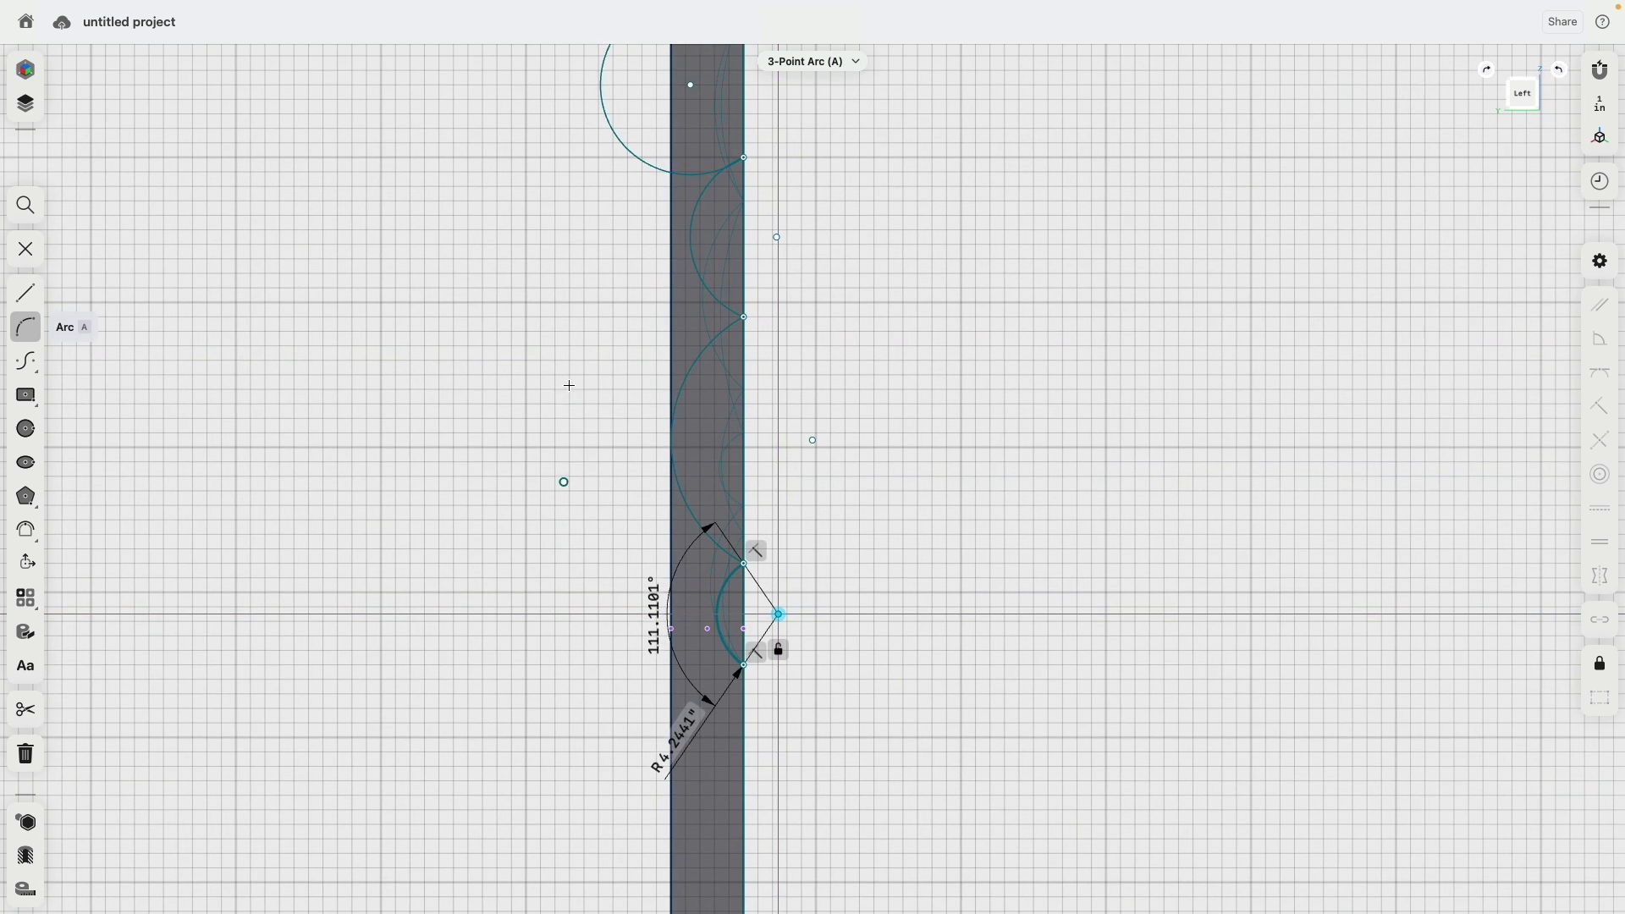
pyautogui.scroll(-2, 542, 287)
pyautogui.scroll(-1, 542, 287)
pyautogui.press('Escape')
# Flatten the left face's first arc to a radius of about 5.1 inches and its third arc to about 11.3 inches.
pyautogui.moveTo(572, 211); pyautogui.dragTo(583, 214, button='right')
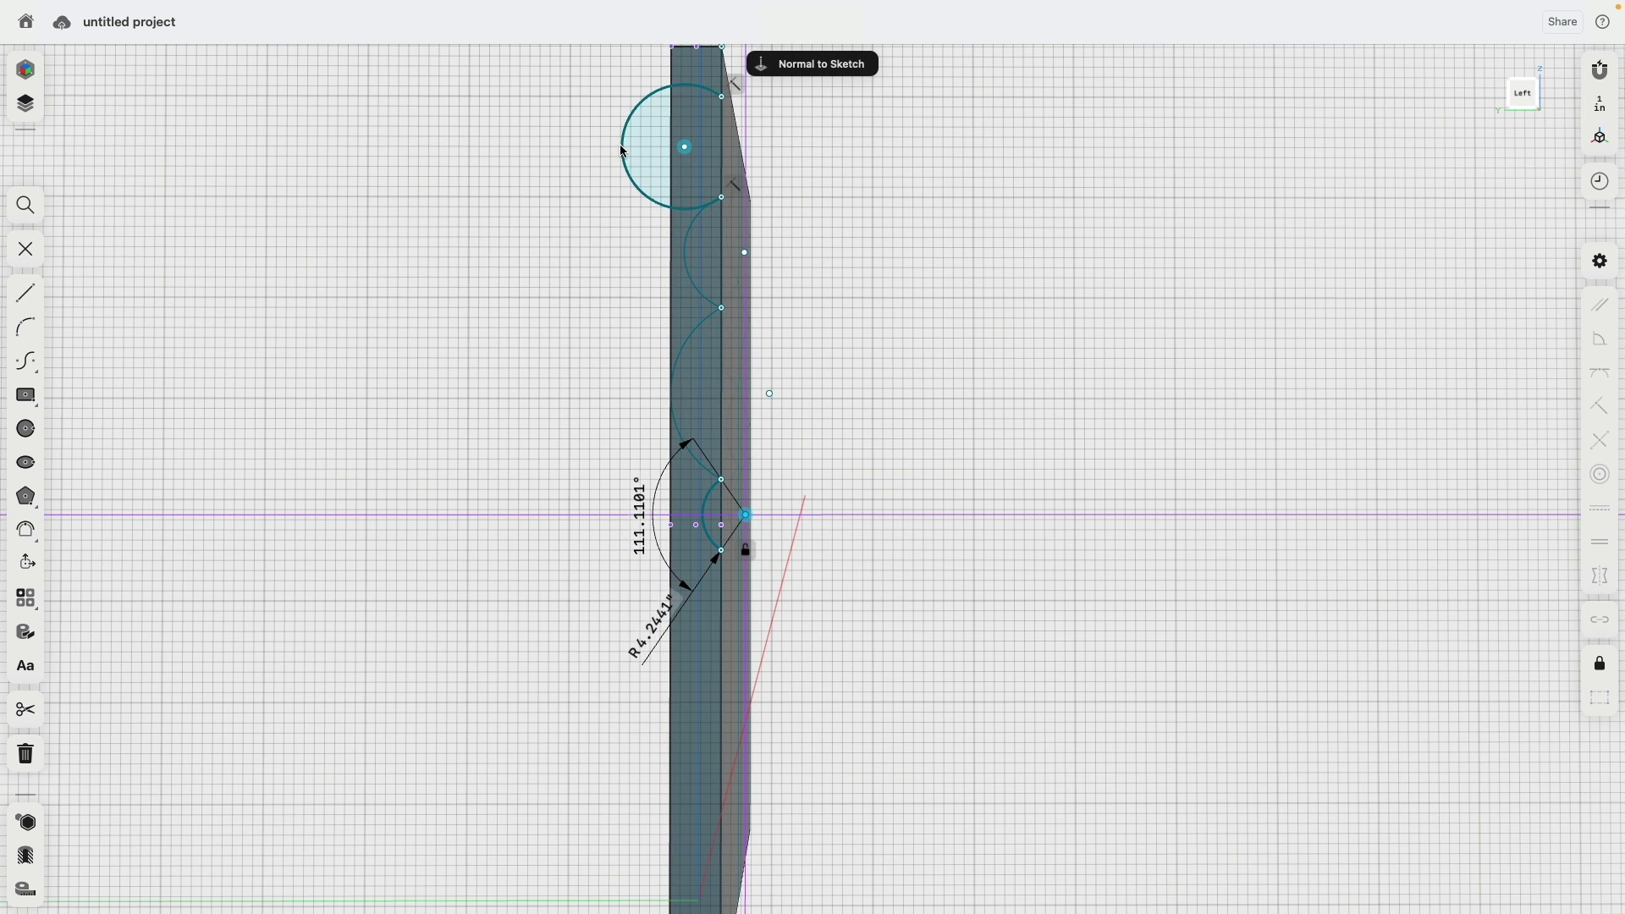
pyautogui.moveTo(623, 151); pyautogui.dragTo(664, 175)
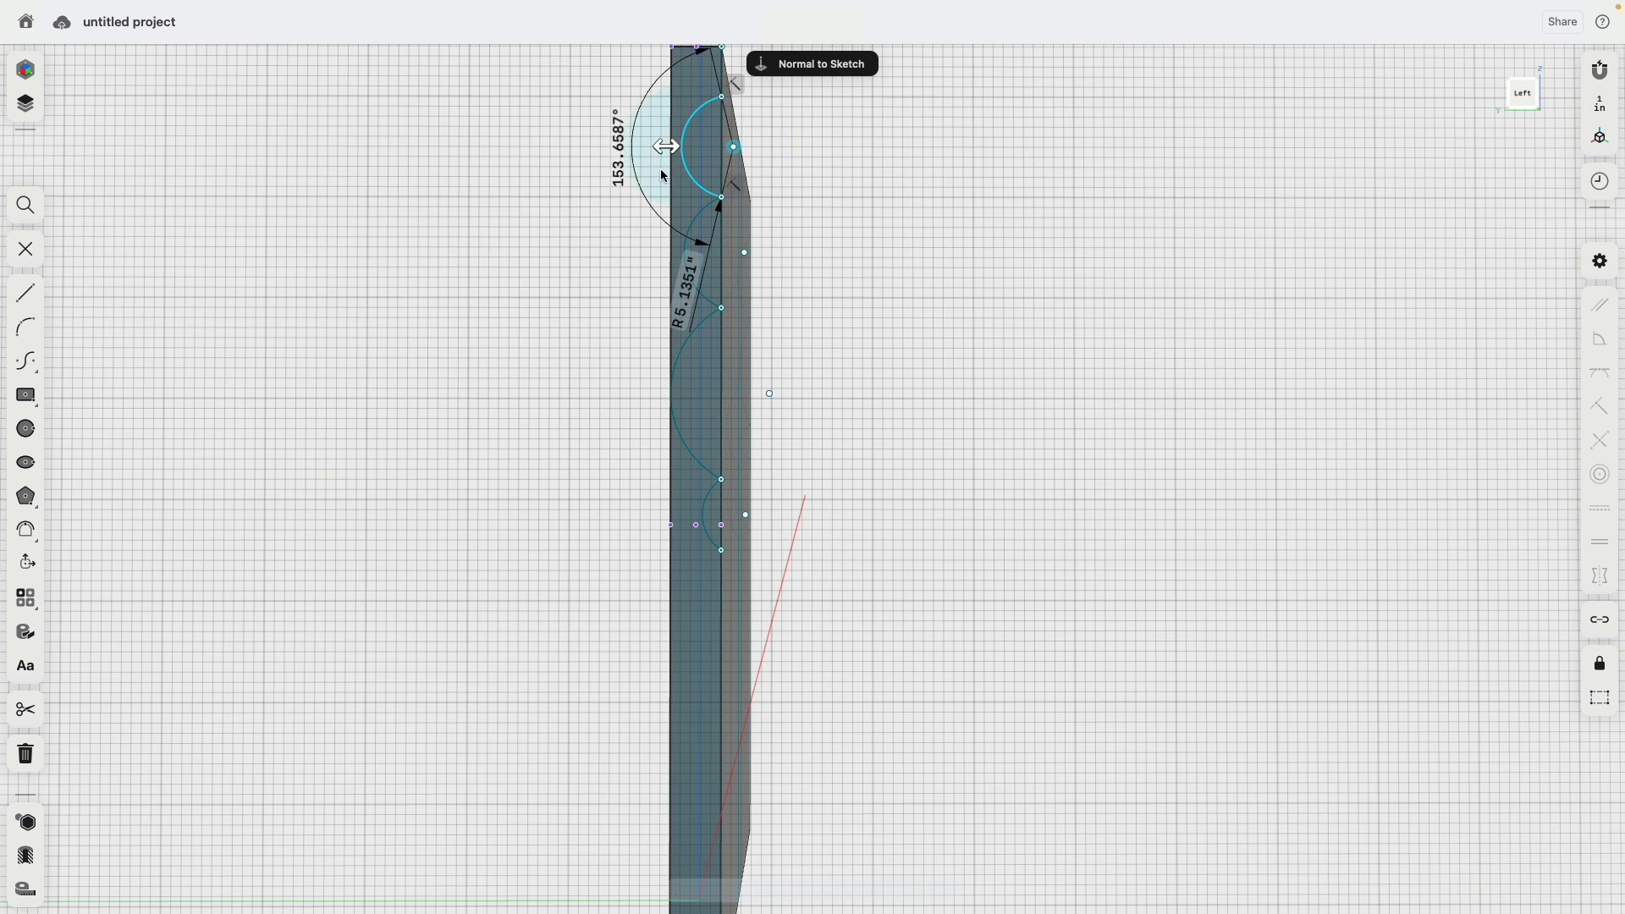
pyautogui.click(679, 354)
pyautogui.moveTo(657, 393); pyautogui.dragTo(667, 395)
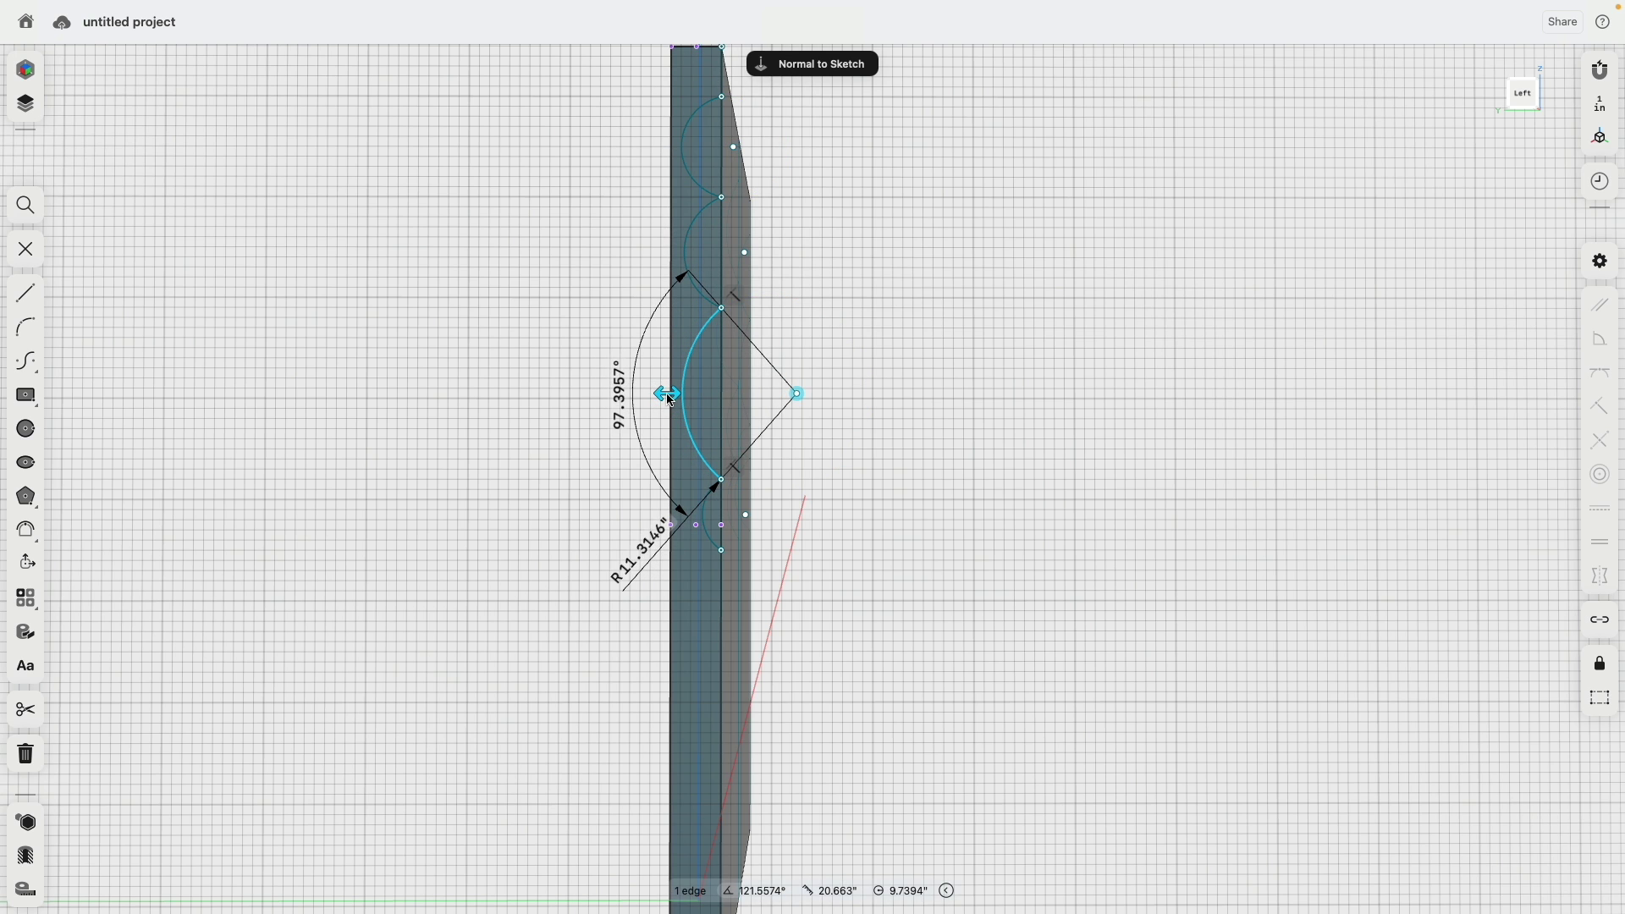
# Dimension the left face's arc chain at 5 inches below the line's upper end and 45 inches above its lower end, and finish the sketch.
pyautogui.moveTo(857, 268); pyautogui.dragTo(824, 542, button='middle')
pyautogui.moveTo(687, 371); pyautogui.dragTo(687, 377)
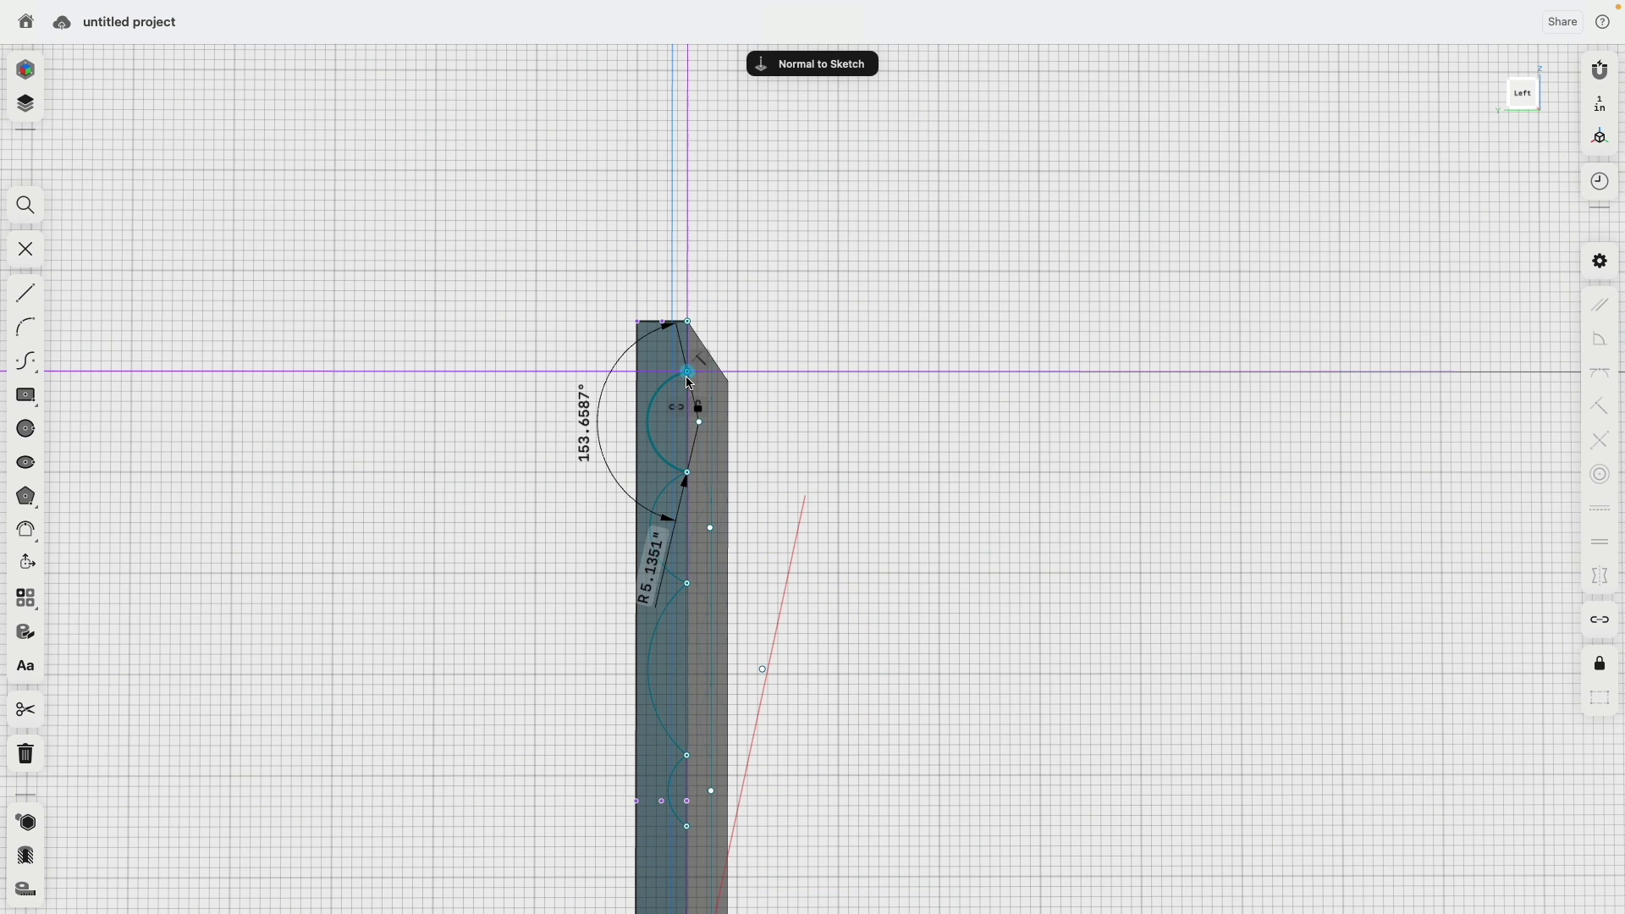
pyautogui.click(689, 324)
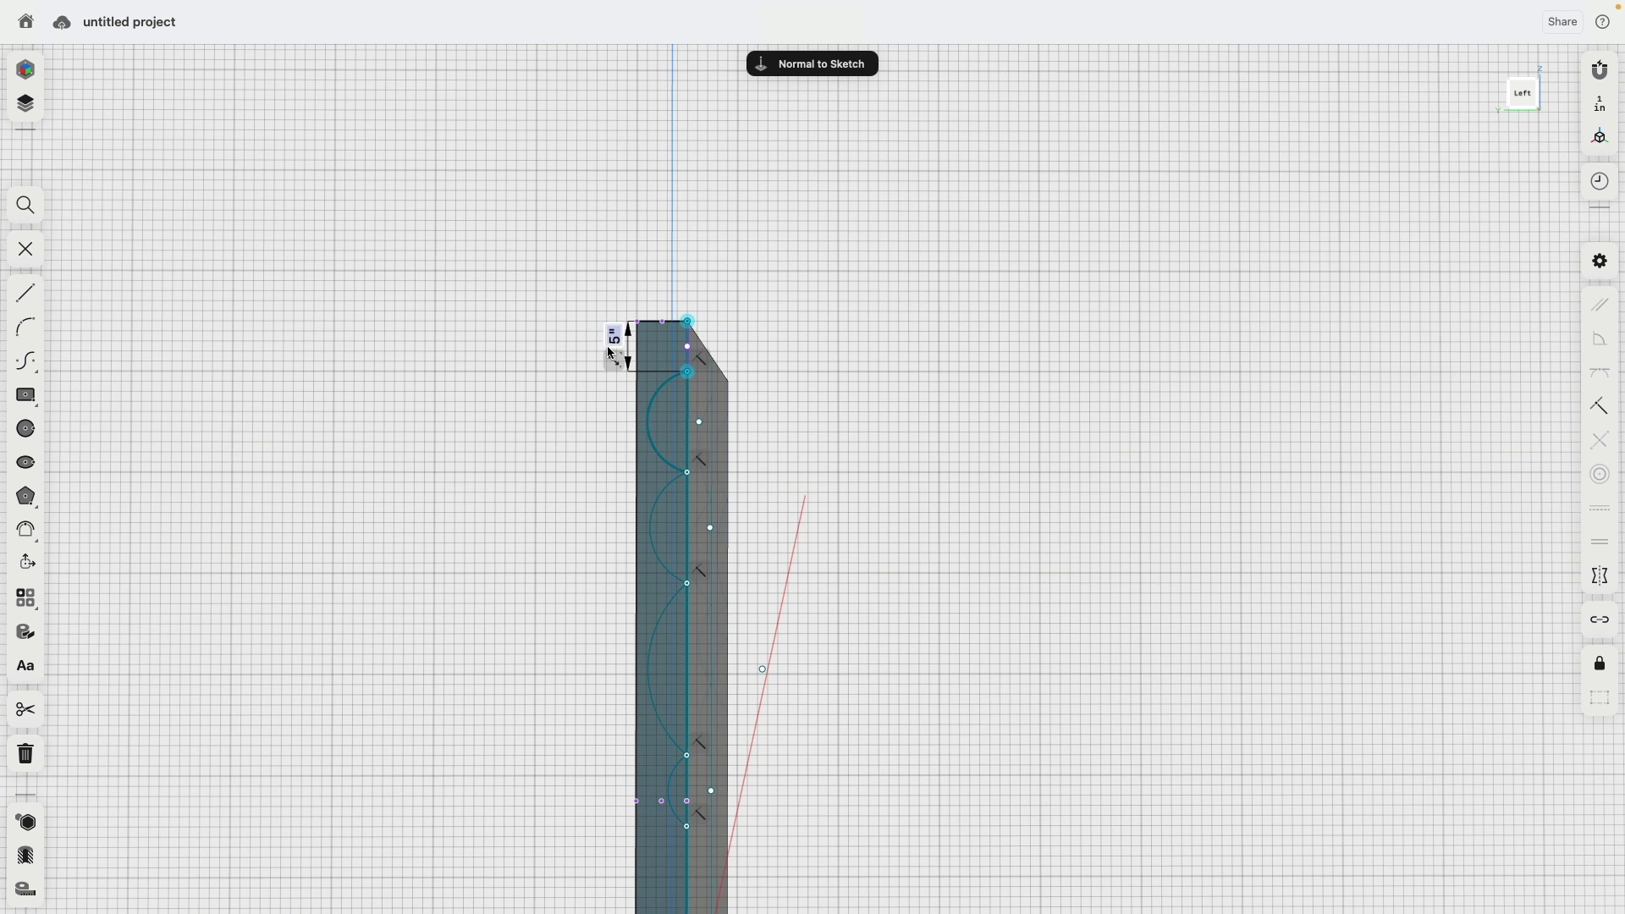
pyautogui.scroll(-5, 530, 200)
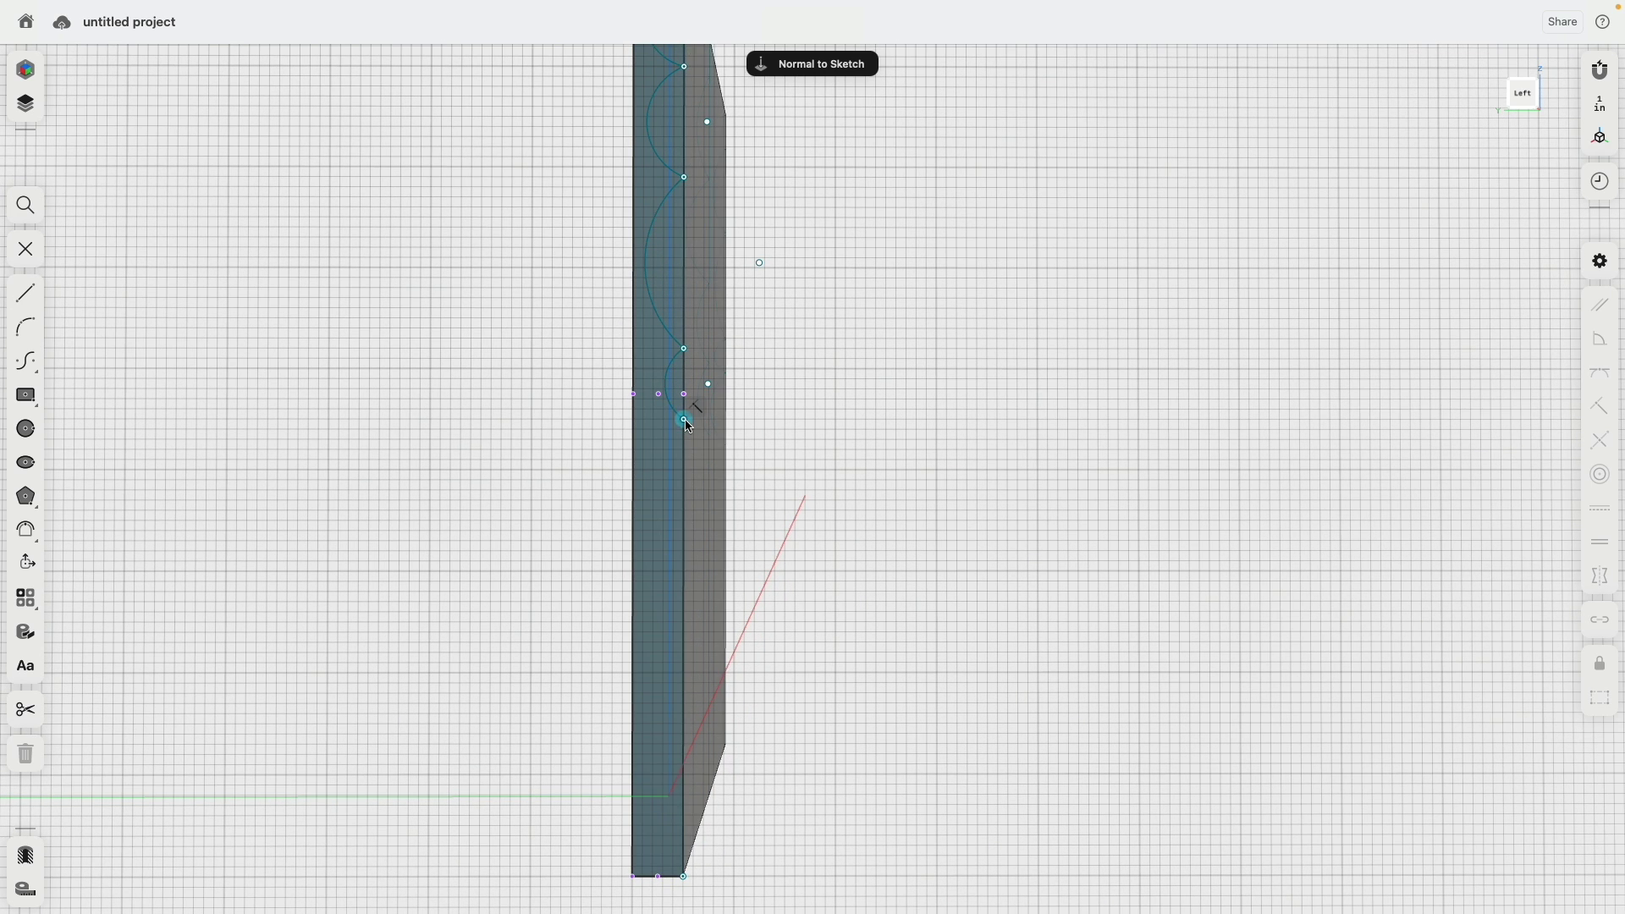
pyautogui.click(689, 426)
pyautogui.click(687, 880)
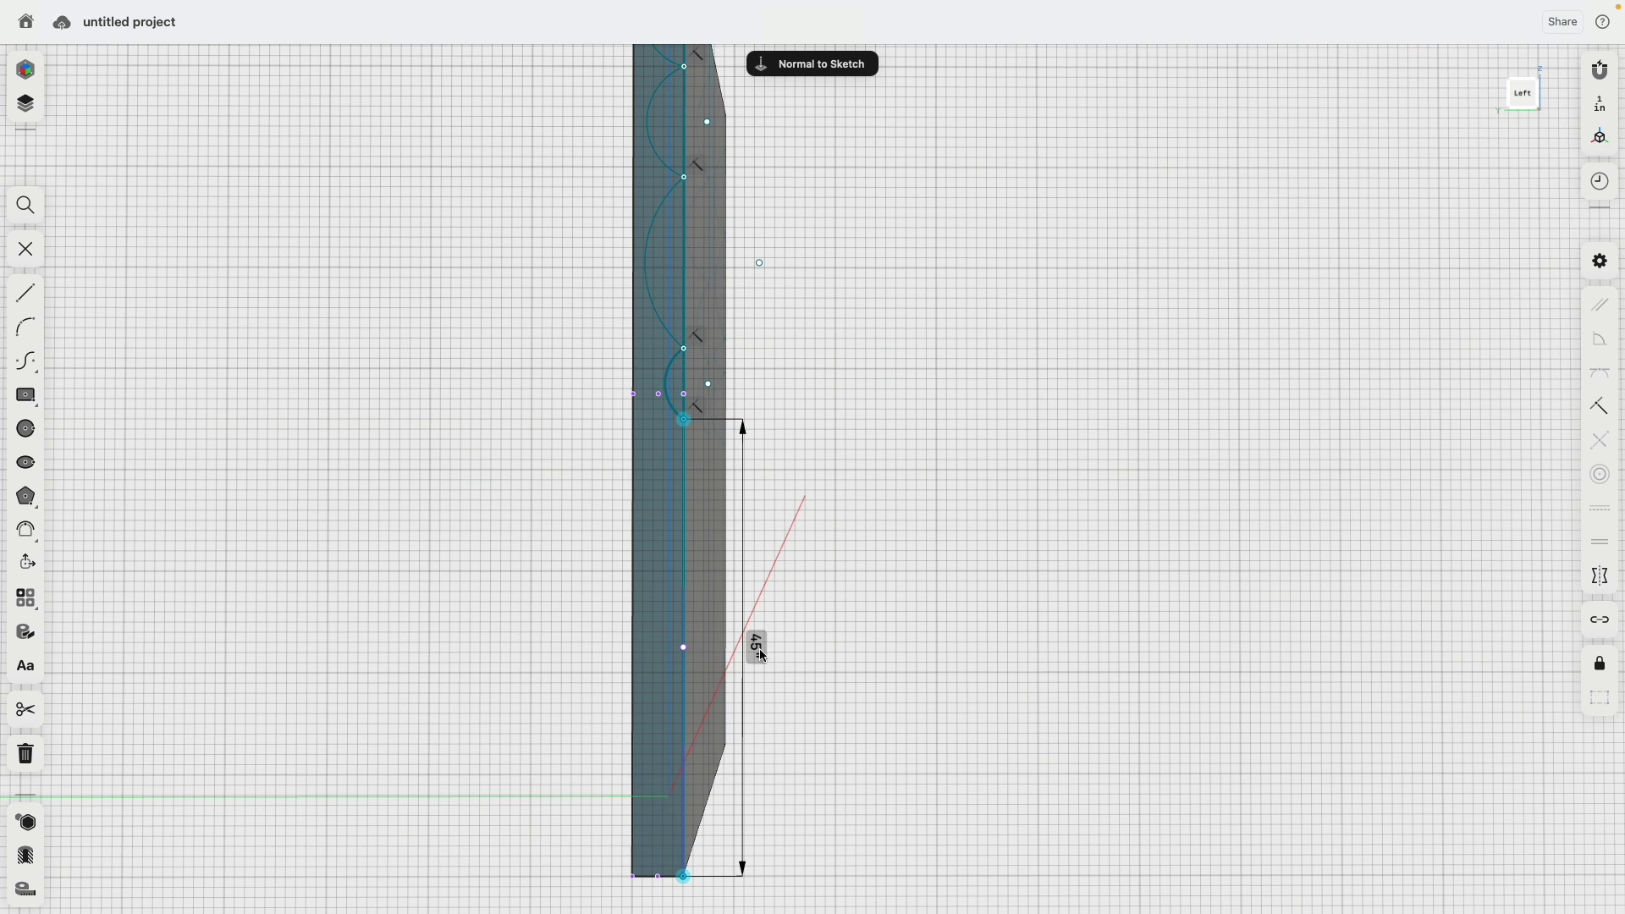
pyautogui.click(842, 615)
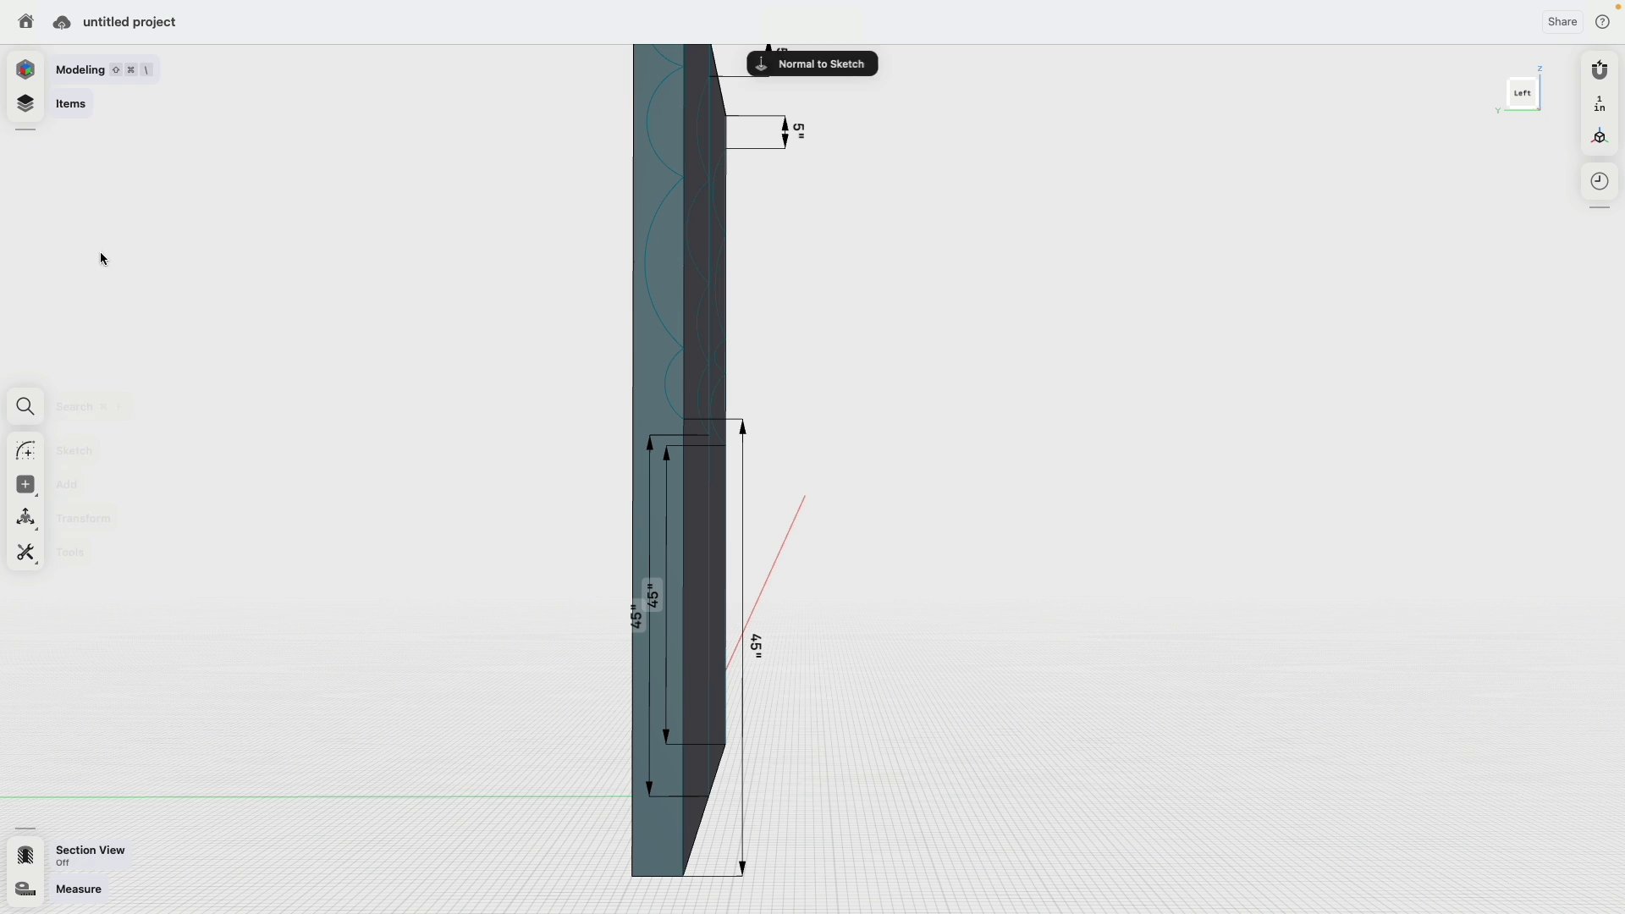
# Hide the panel body so that only the three arc profile sketches are shown.
pyautogui.click(25, 103)
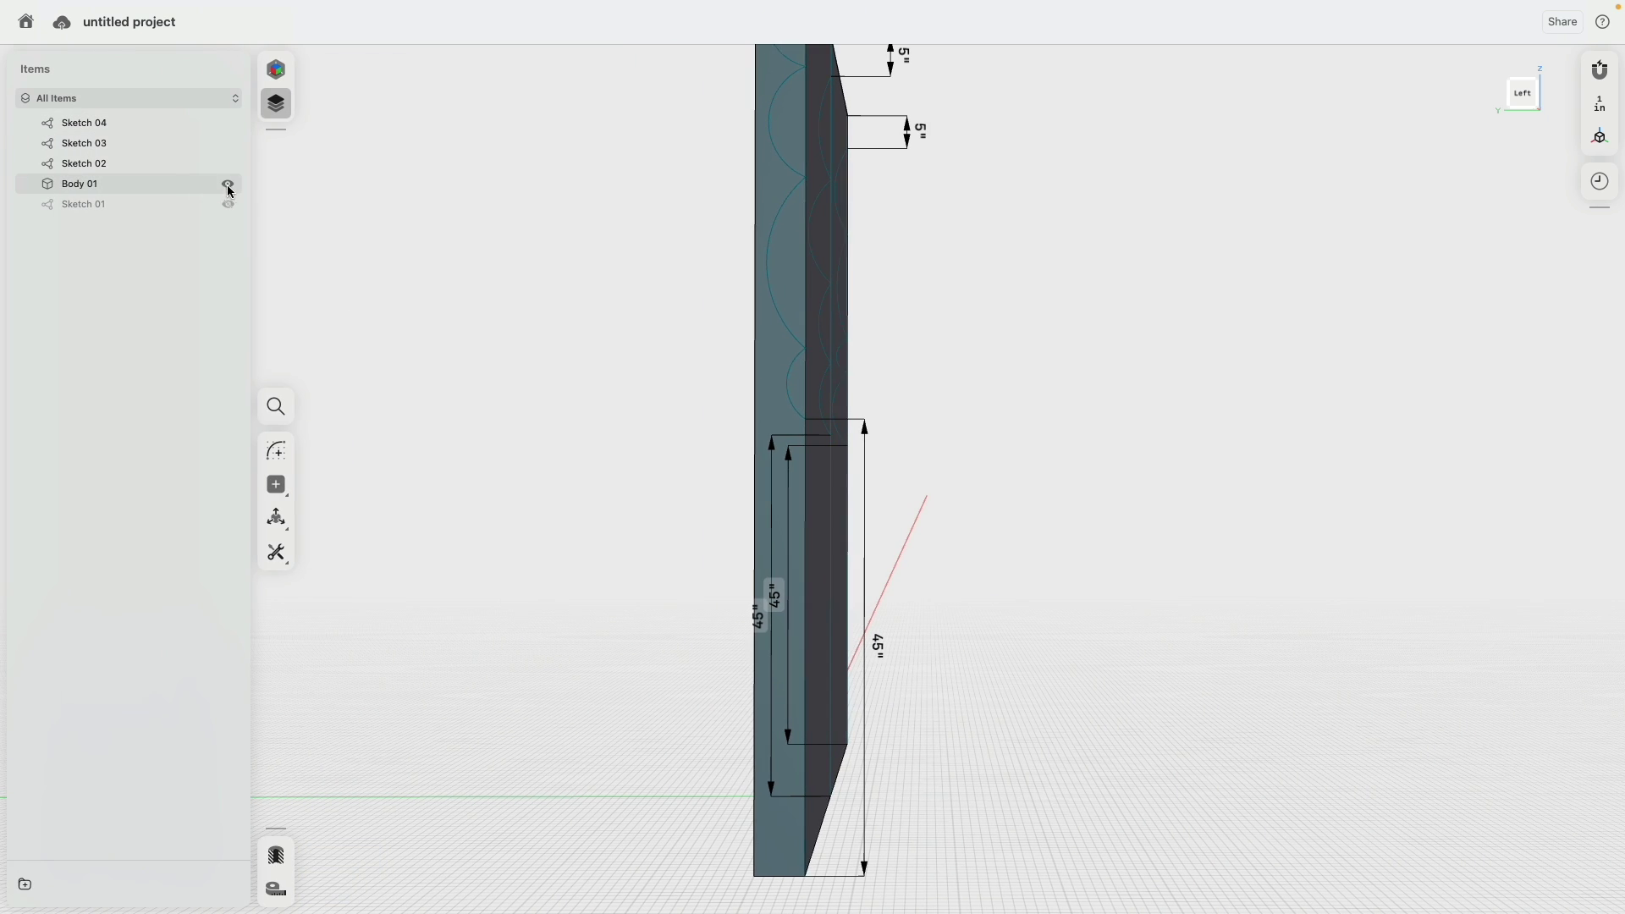
pyautogui.click(228, 185)
pyautogui.moveTo(667, 226)
pyautogui.mouseDown(button='right')
pyautogui.moveTo(888, 257)
pyautogui.moveTo(876, 278)
pyautogui.mouseUp(button='right')
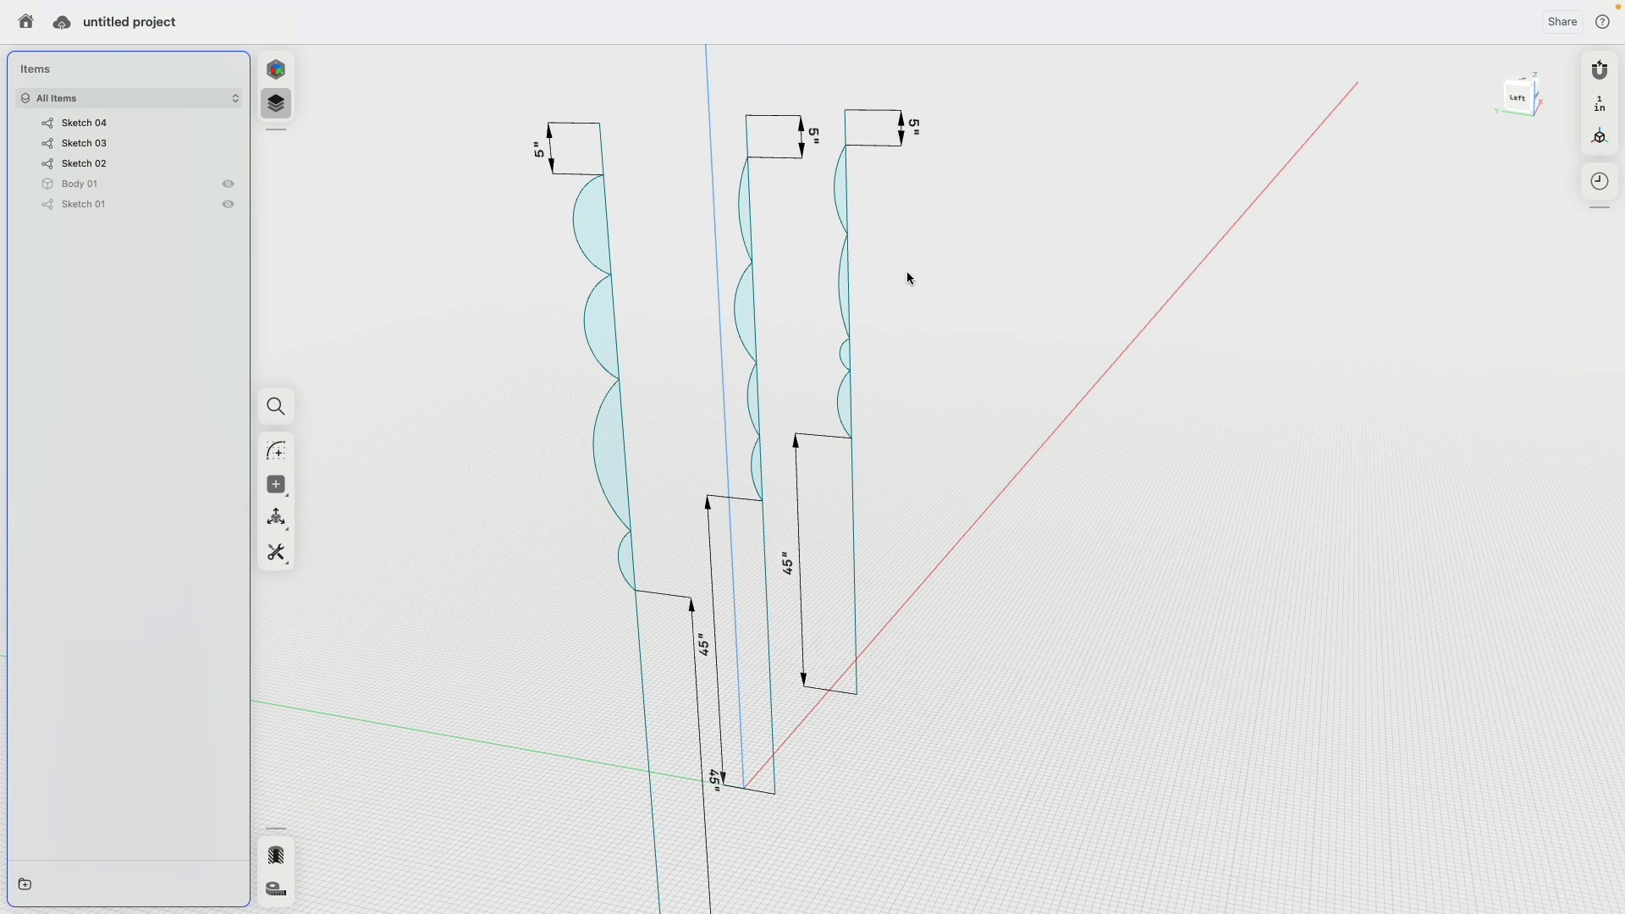
# Loft the topmost arc profiles across the three sketches, and loft the second row of profiles the same way.
pyautogui.click(599, 223)
pyautogui.click(750, 205)
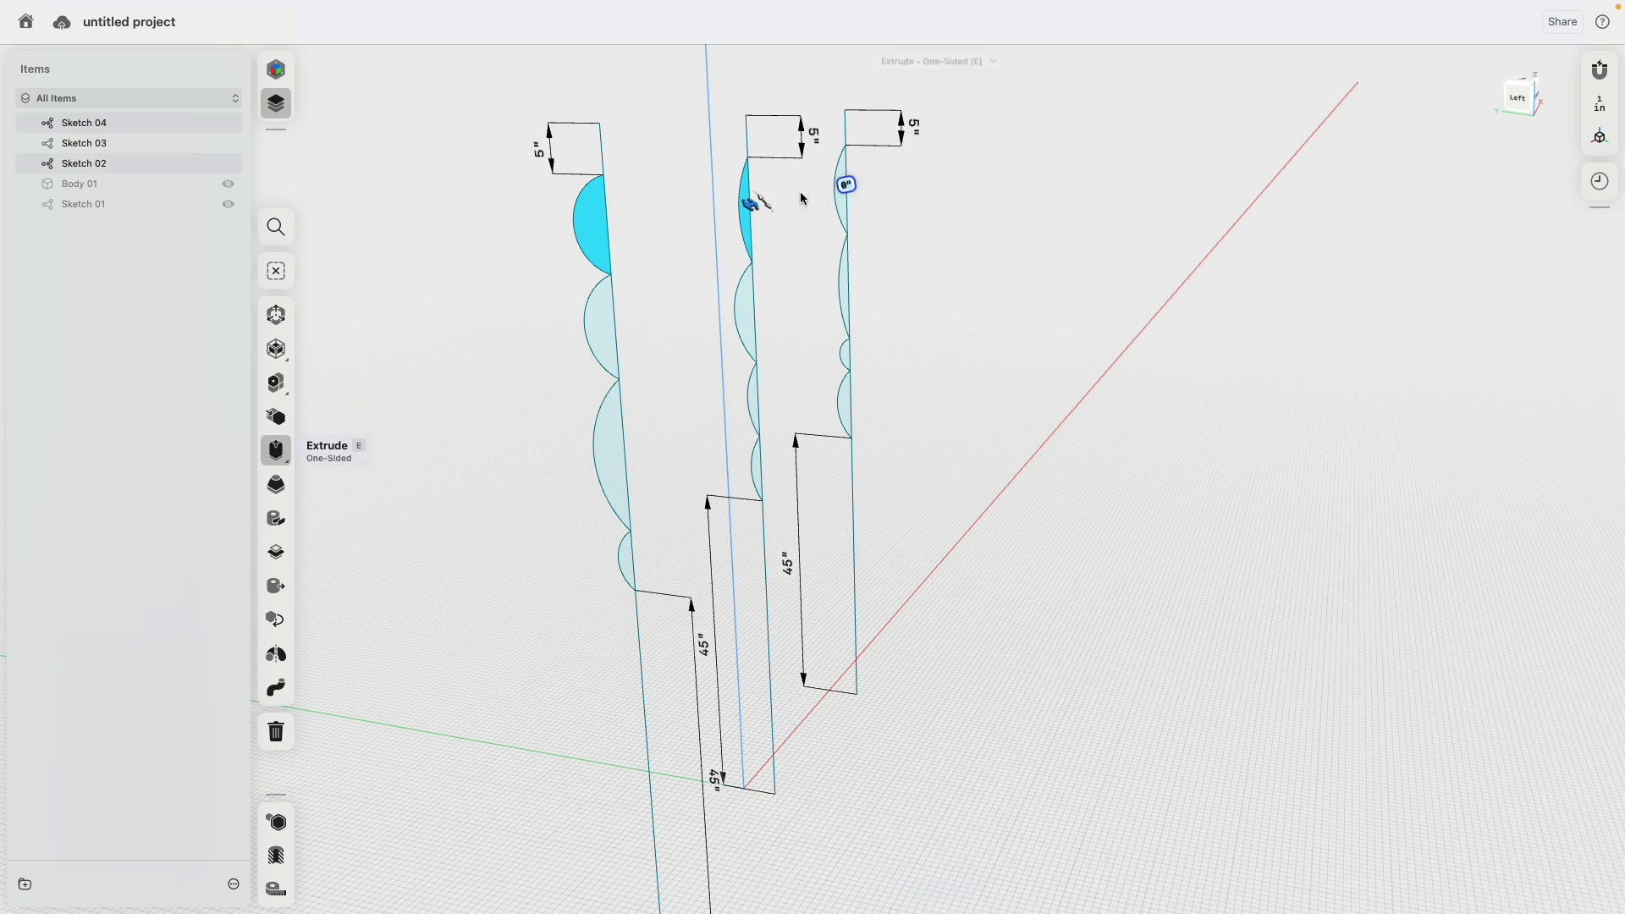
pyautogui.click(847, 209)
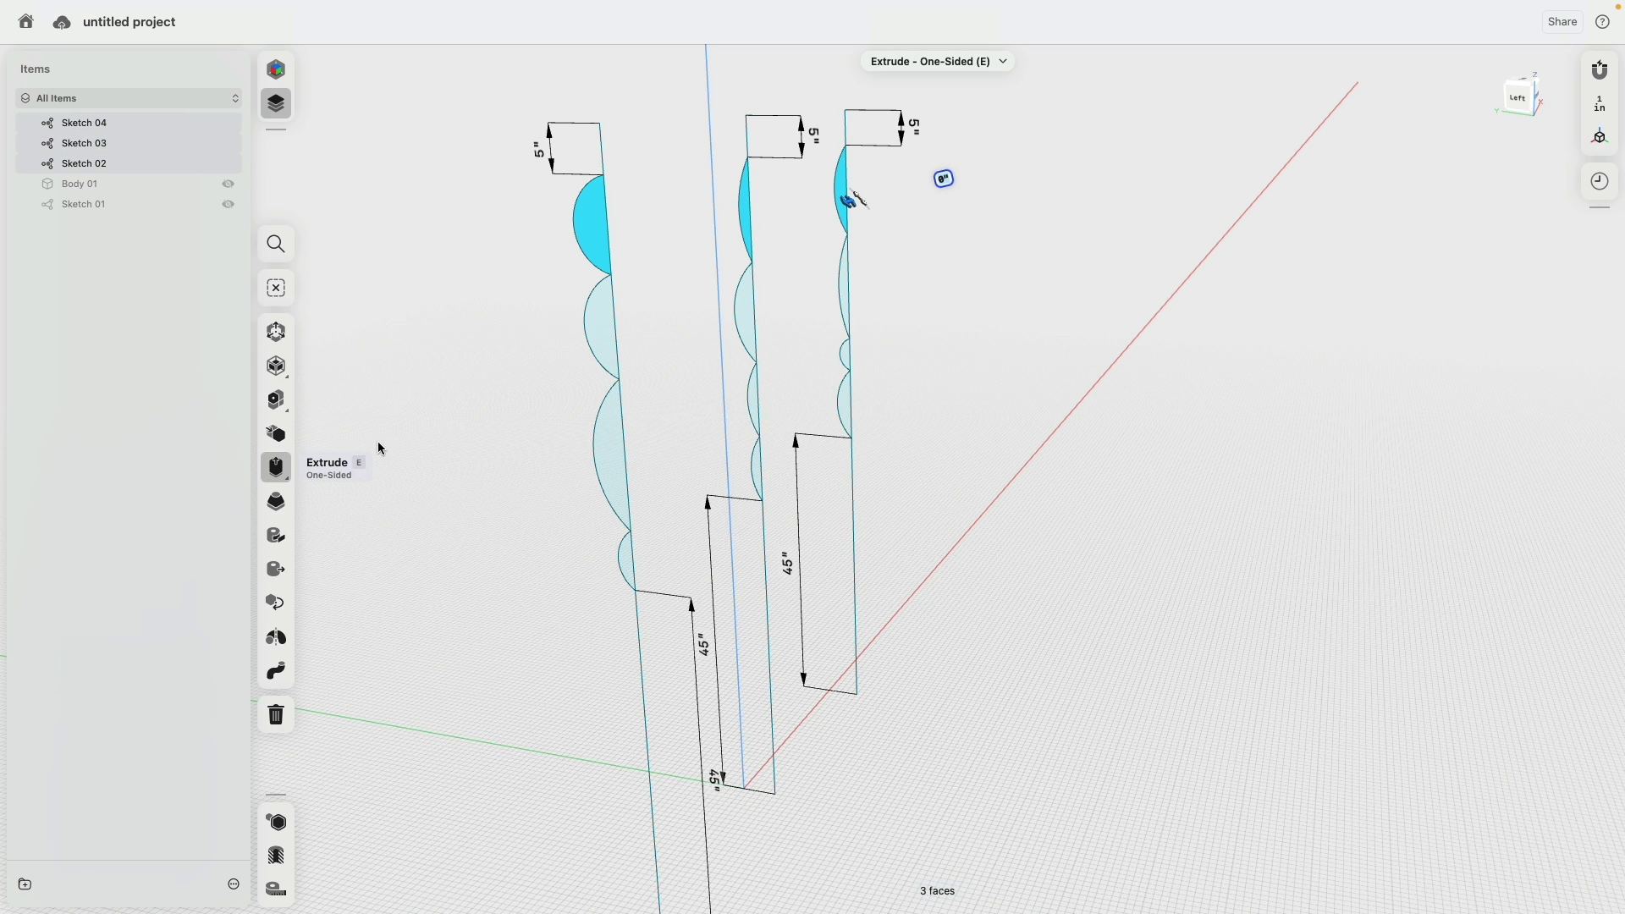
pyautogui.click(276, 504)
pyautogui.click(596, 328)
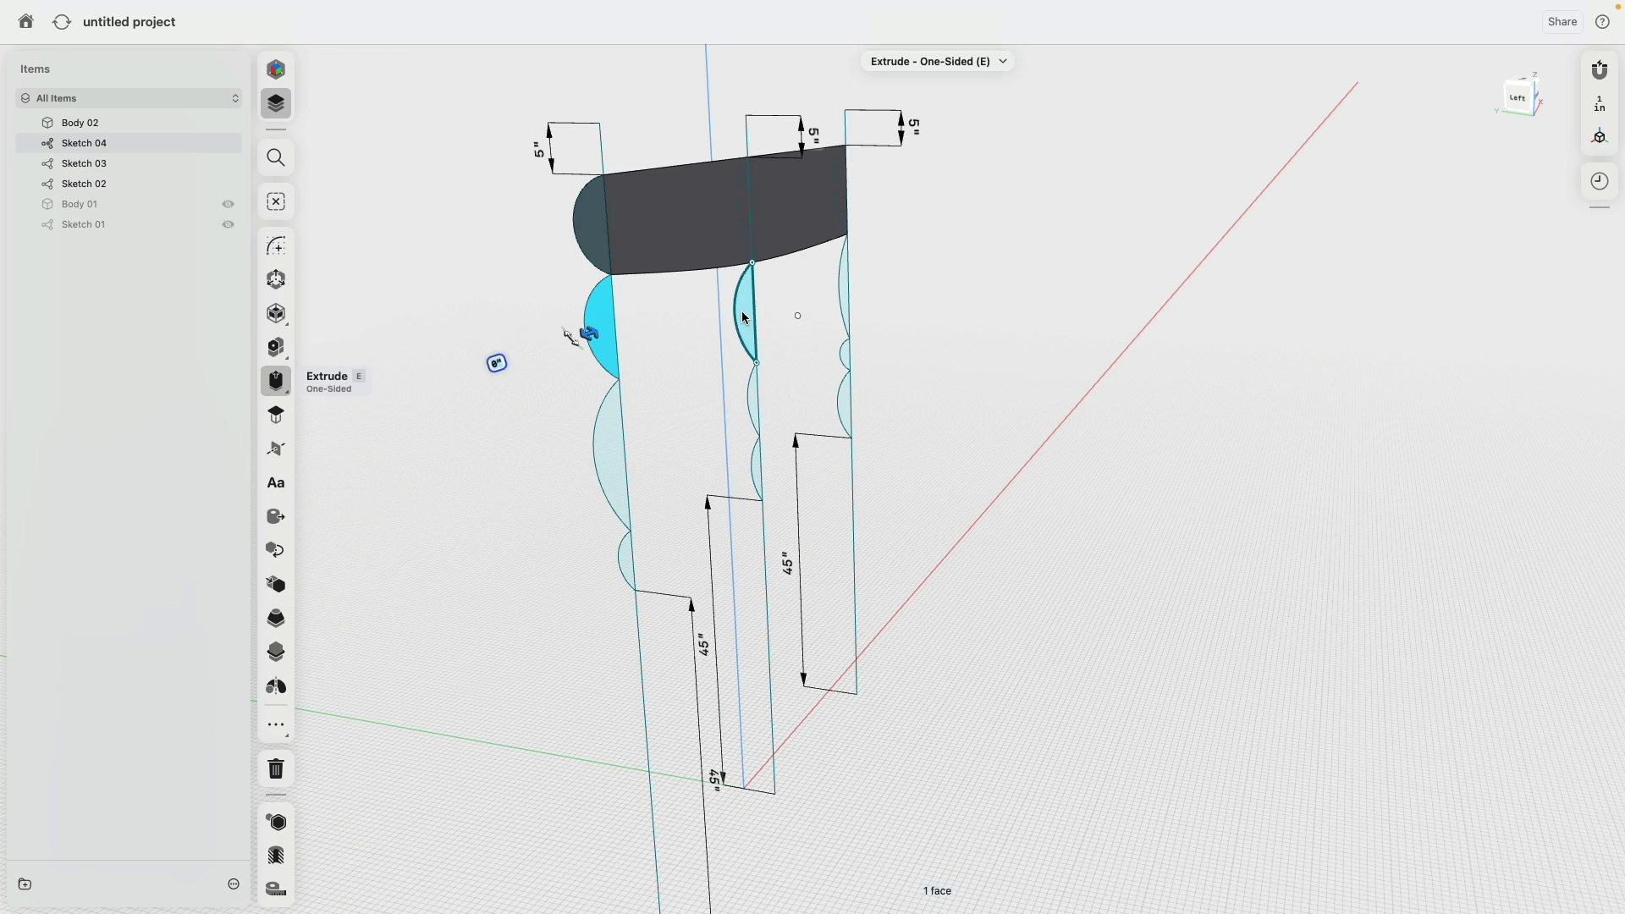
pyautogui.click(745, 318)
pyautogui.click(844, 292)
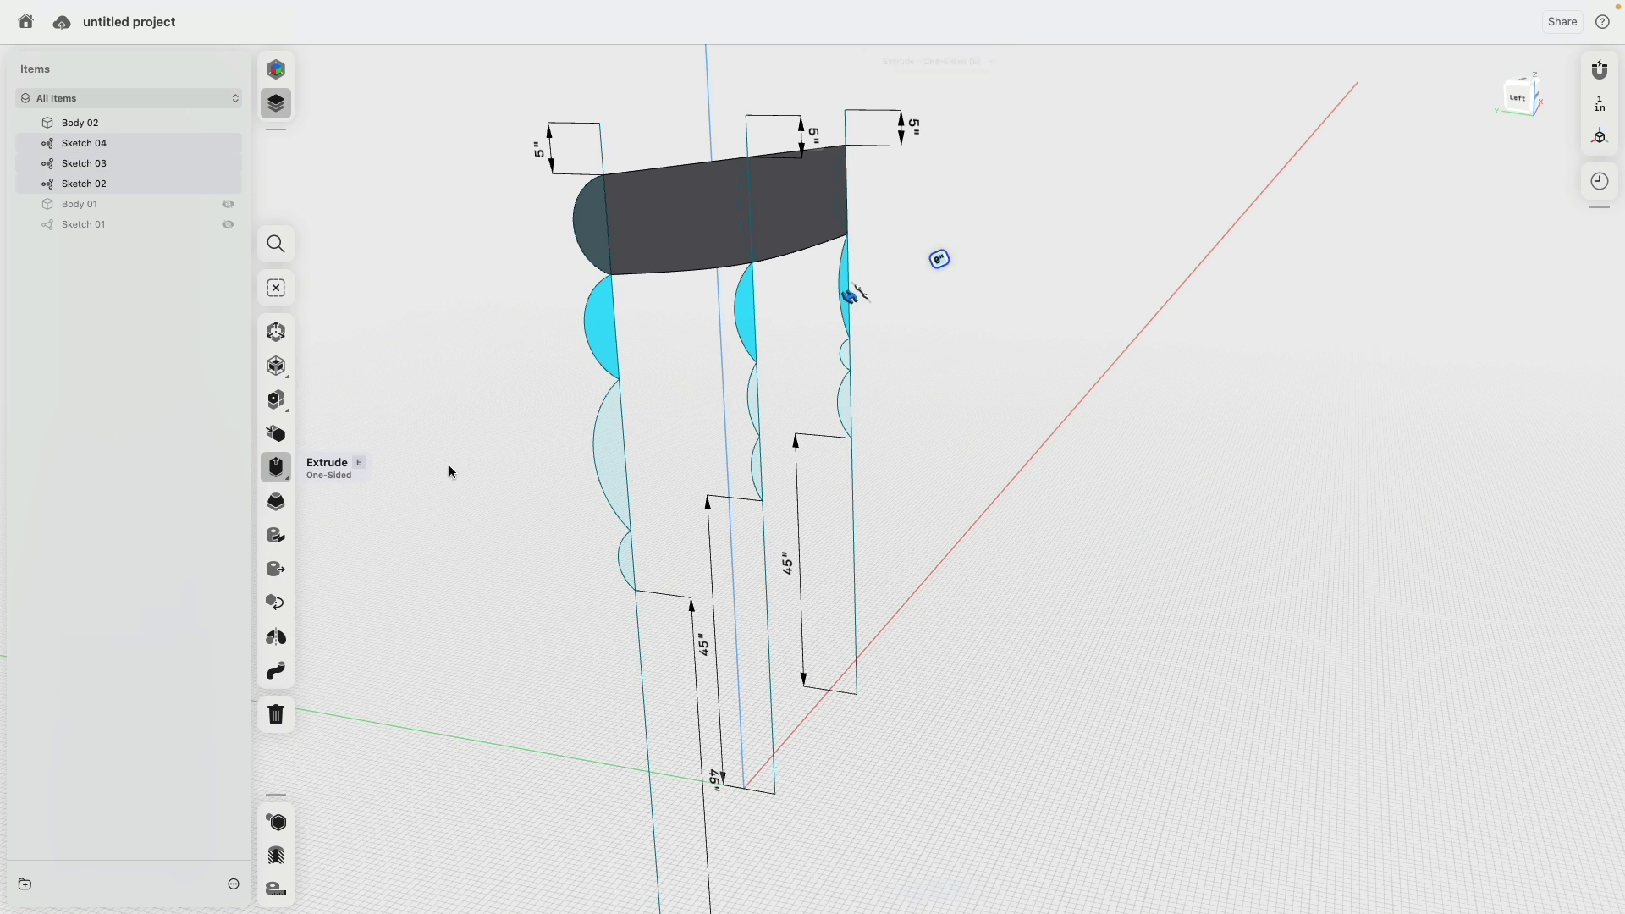
pyautogui.click(289, 499)
# Loft the third arc profiles from the top across the three sketches.
pyautogui.click(602, 450)
pyautogui.click(755, 398)
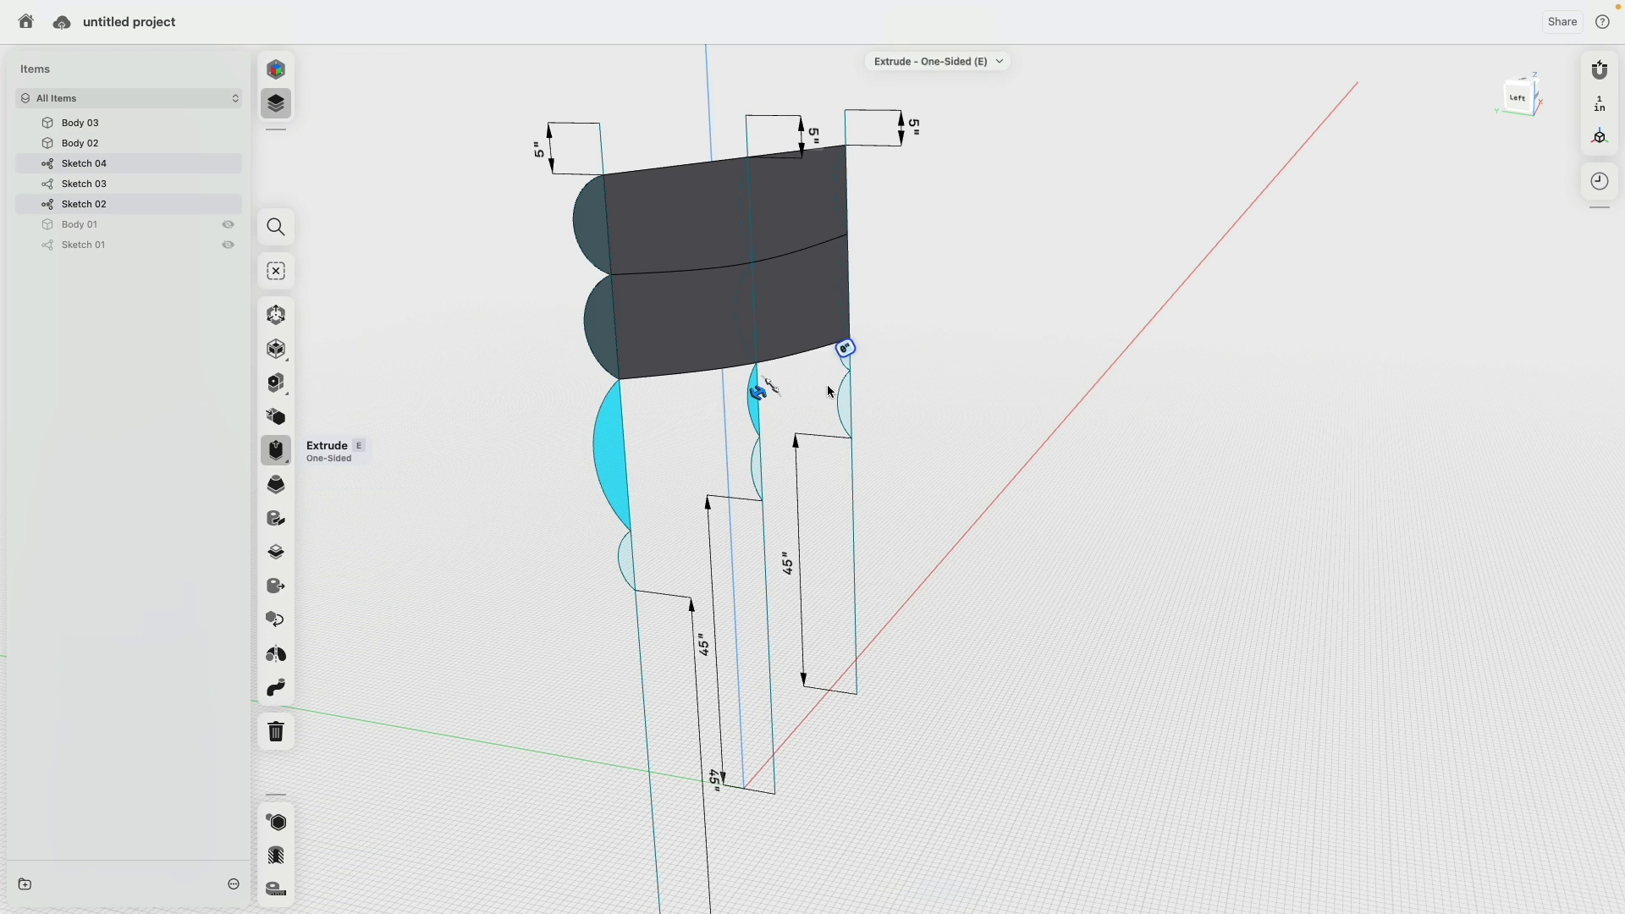
pyautogui.scroll(5, 854, 364)
pyautogui.click(888, 367)
pyautogui.scroll(-3, 653, 394)
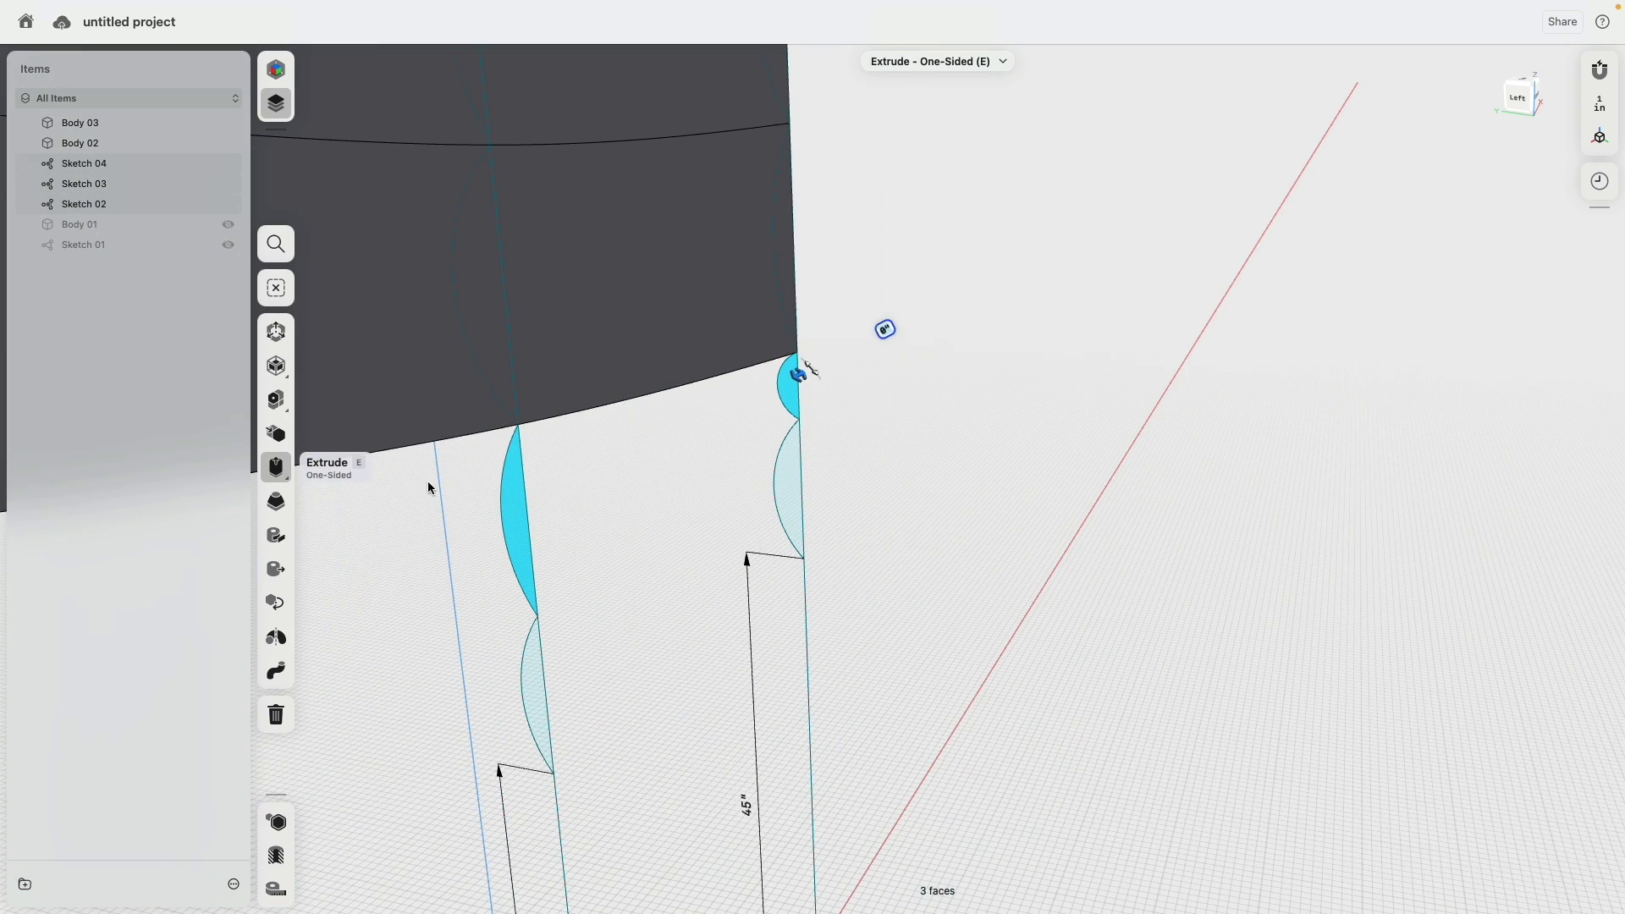
pyautogui.click(276, 501)
# Loft the lowest arc profiles of the right, middle and left sketches into a fourth body.
pyautogui.click(780, 485)
pyautogui.scroll(-5, 597, 569)
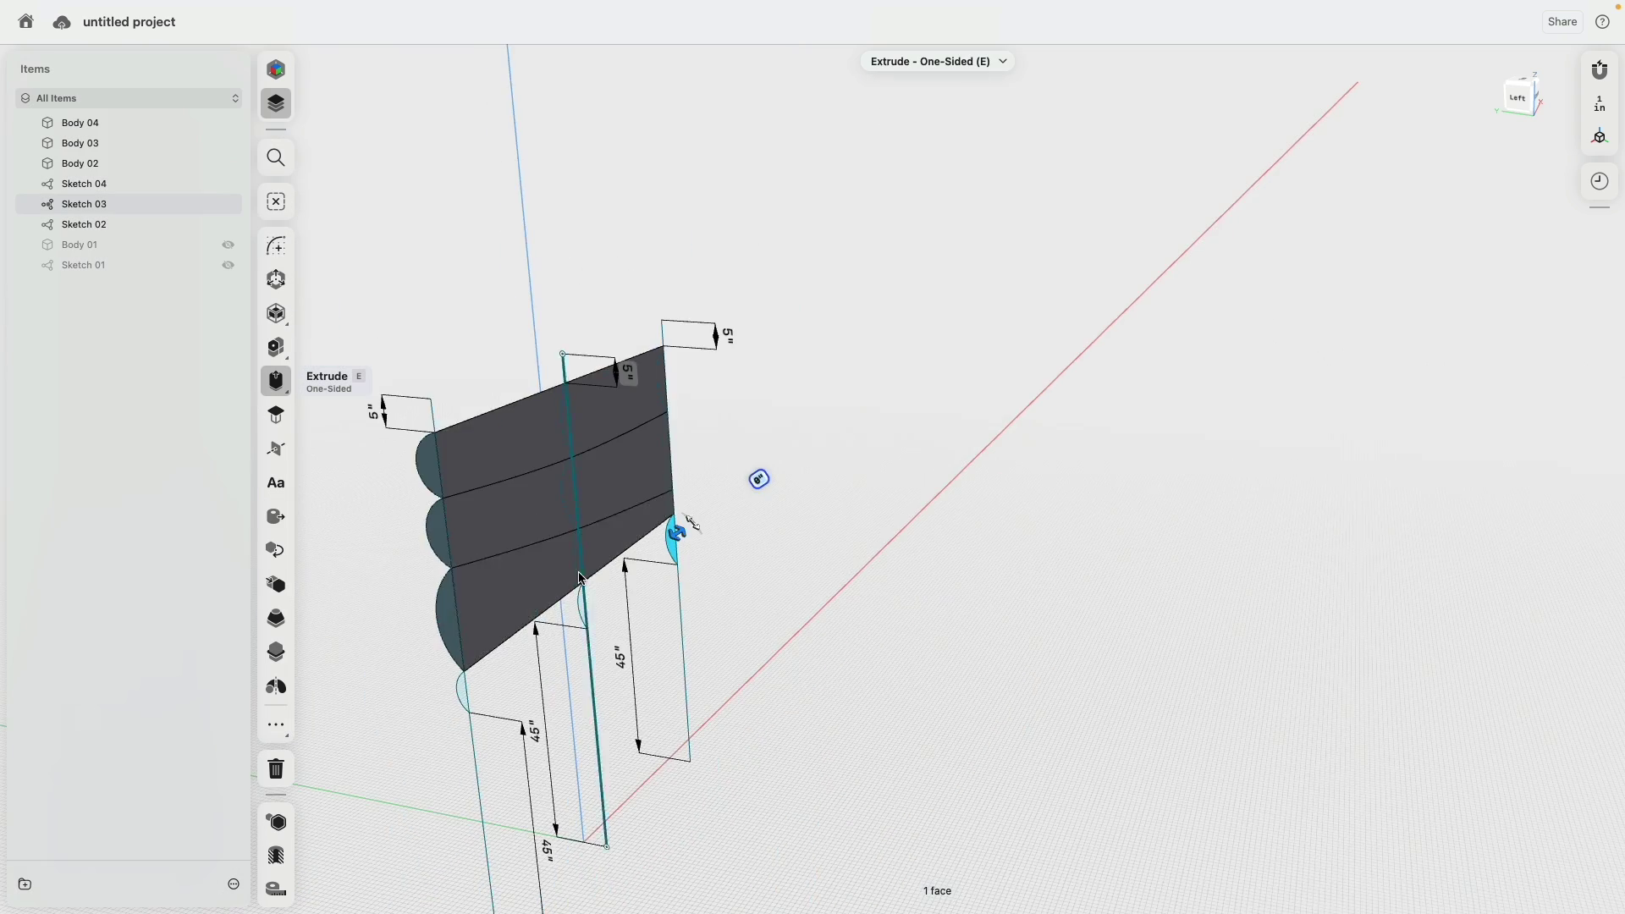
pyautogui.moveTo(580, 578); pyautogui.dragTo(666, 392, button='middle')
pyautogui.scroll(3, 627, 422)
pyautogui.click(690, 417)
pyautogui.click(515, 510)
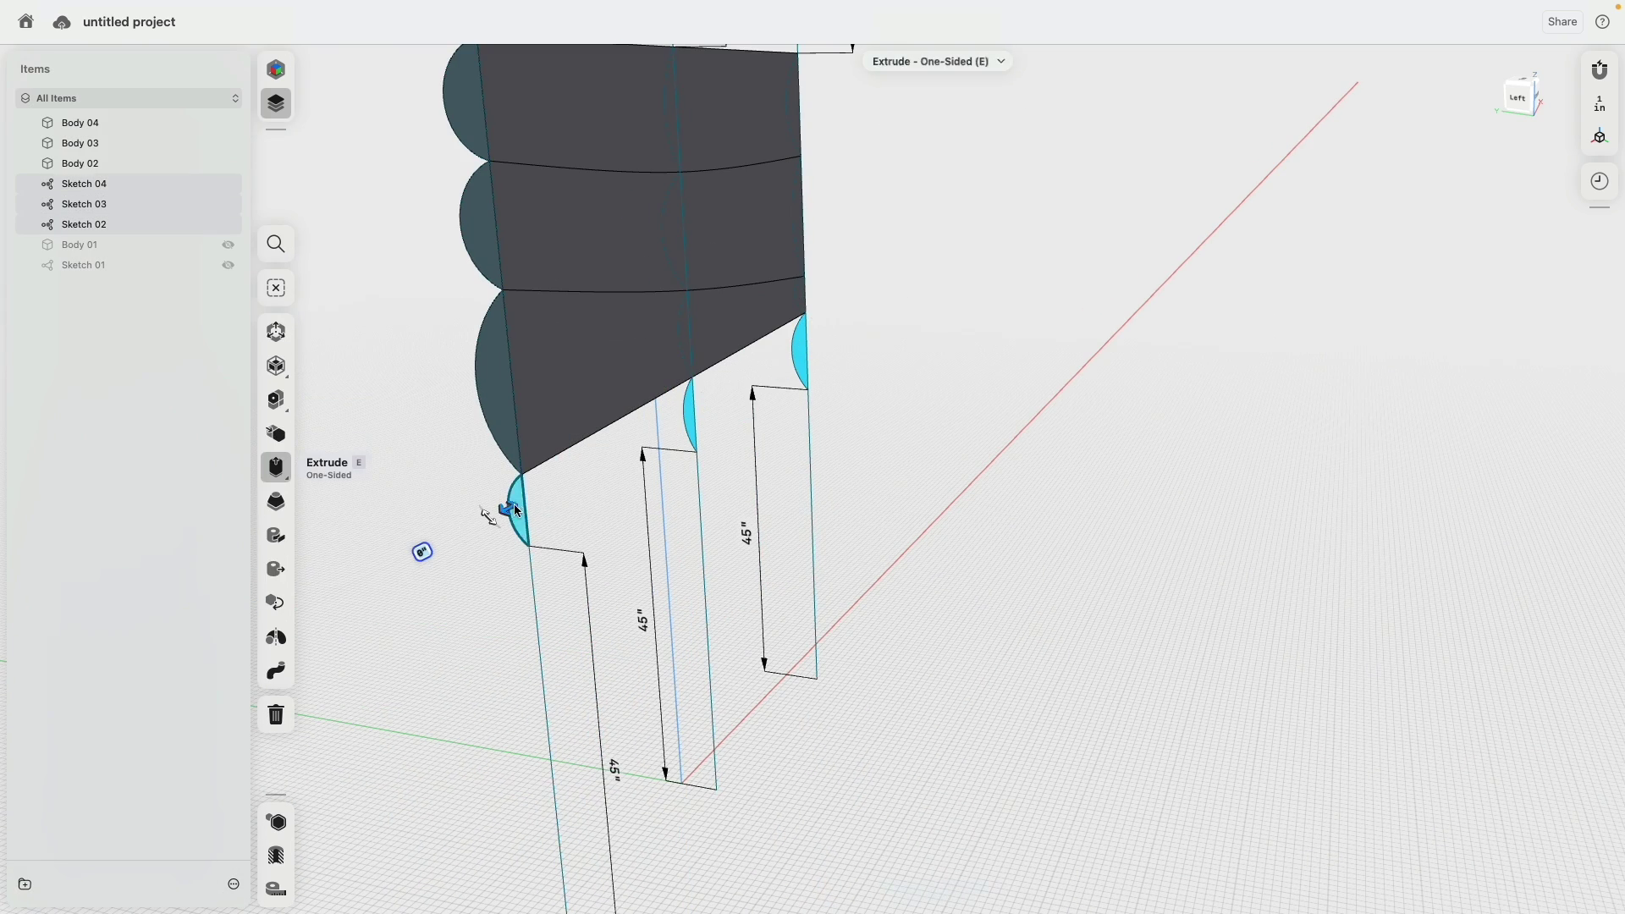
pyautogui.click(343, 502)
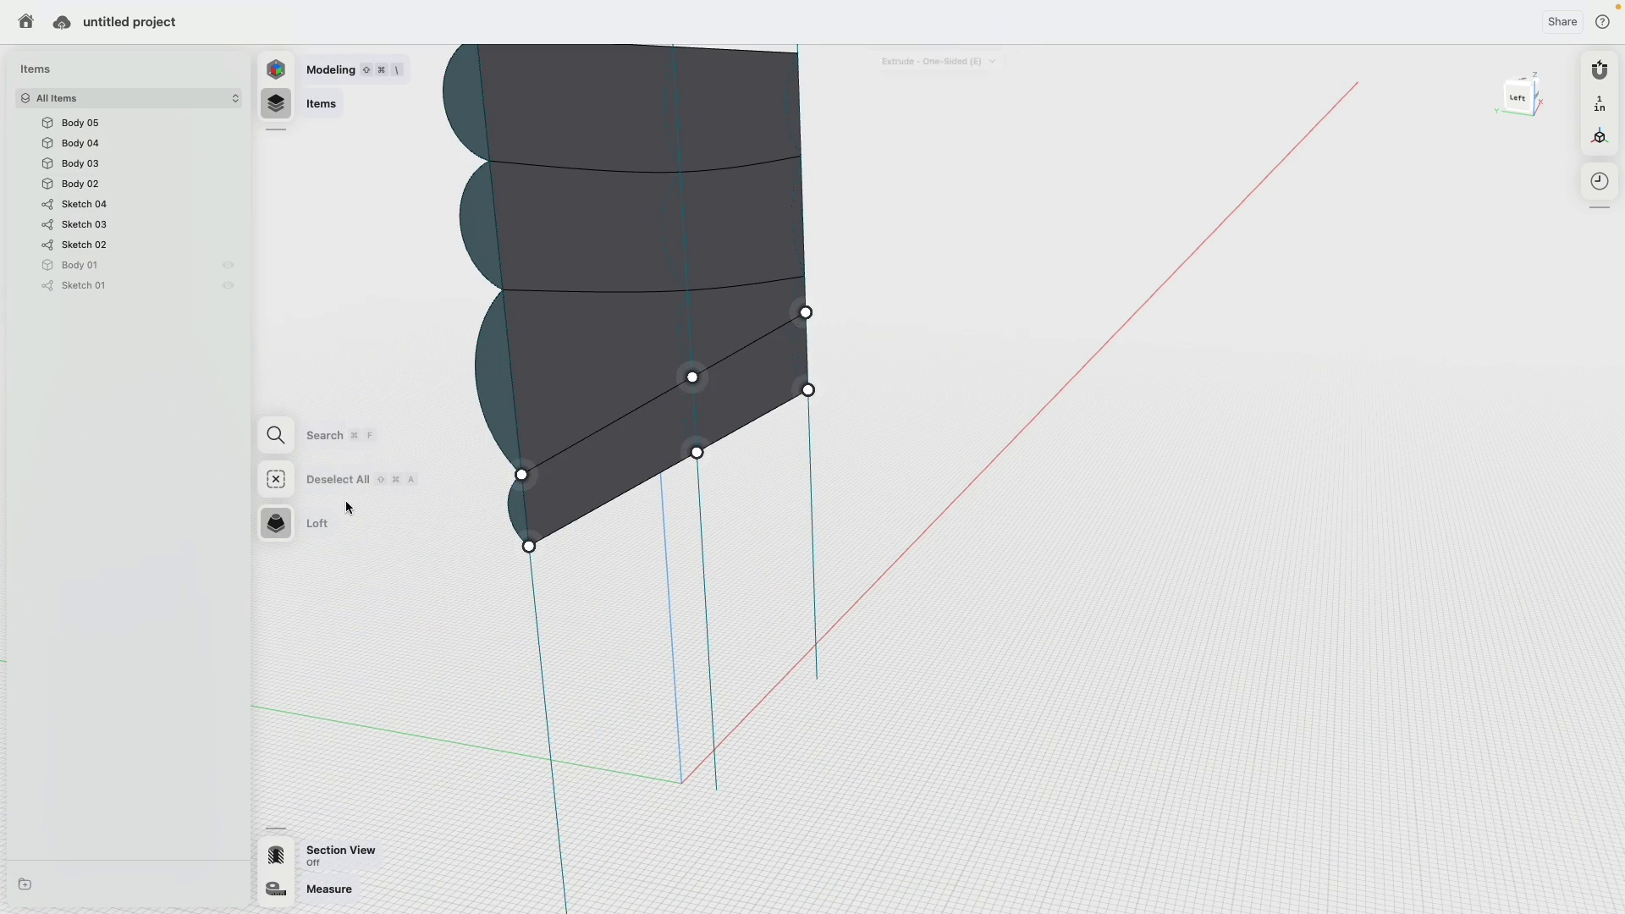
# Inspect the four lofted bodies from the front and both sides, checking their upper and lower edges and the seams between them.
pyautogui.click(635, 491)
pyautogui.scroll(-3, 660, 516)
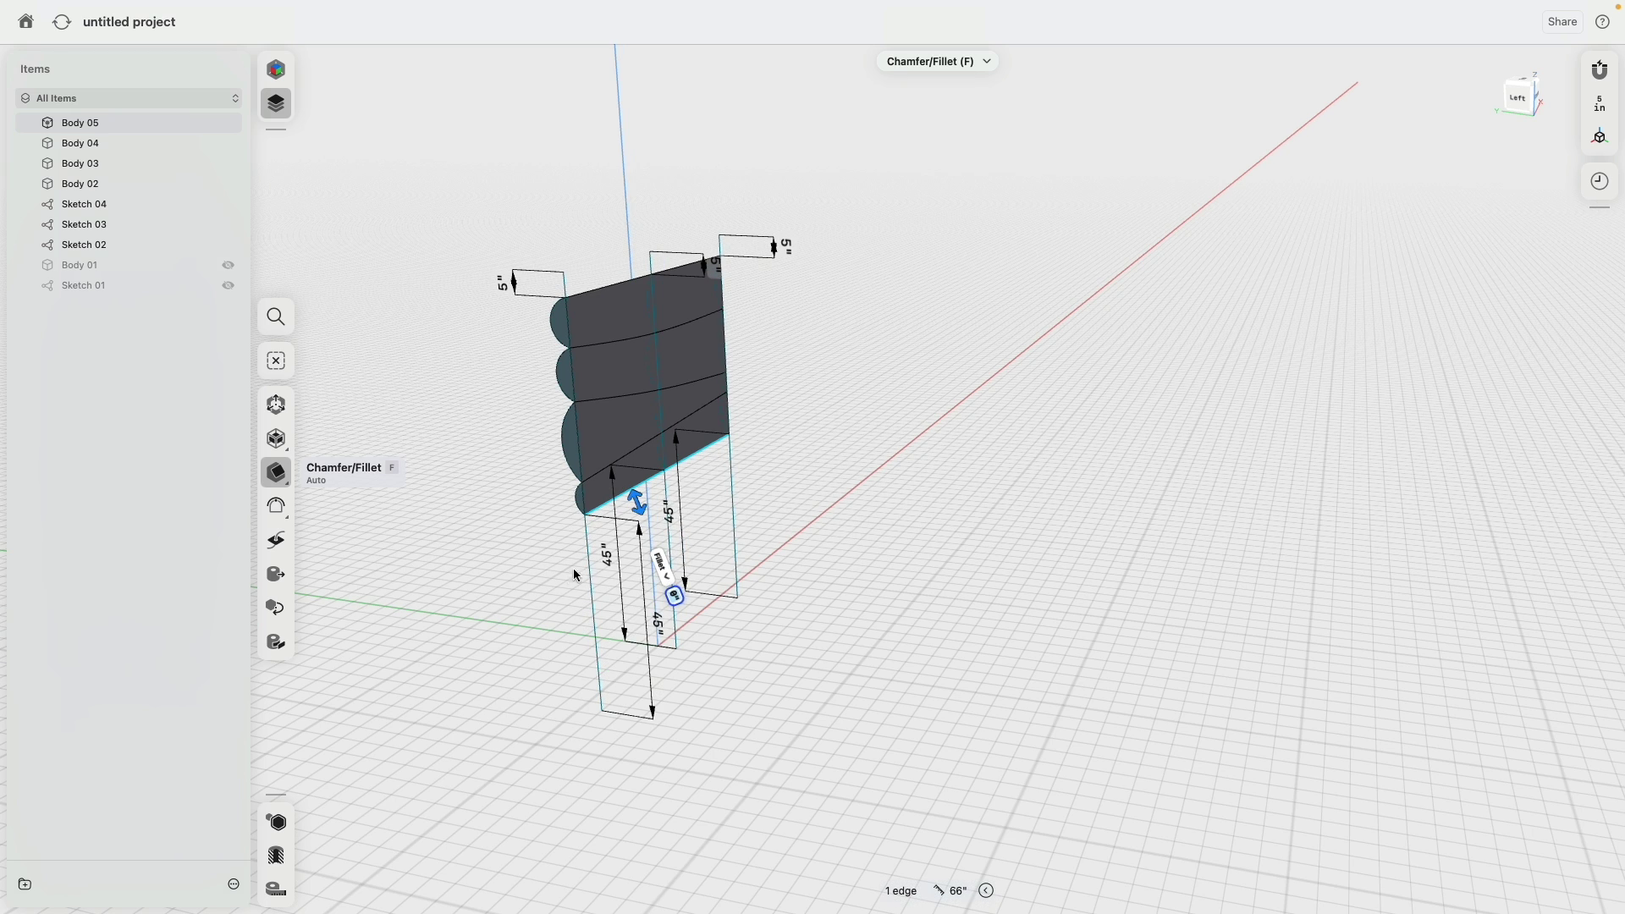
pyautogui.click(835, 299)
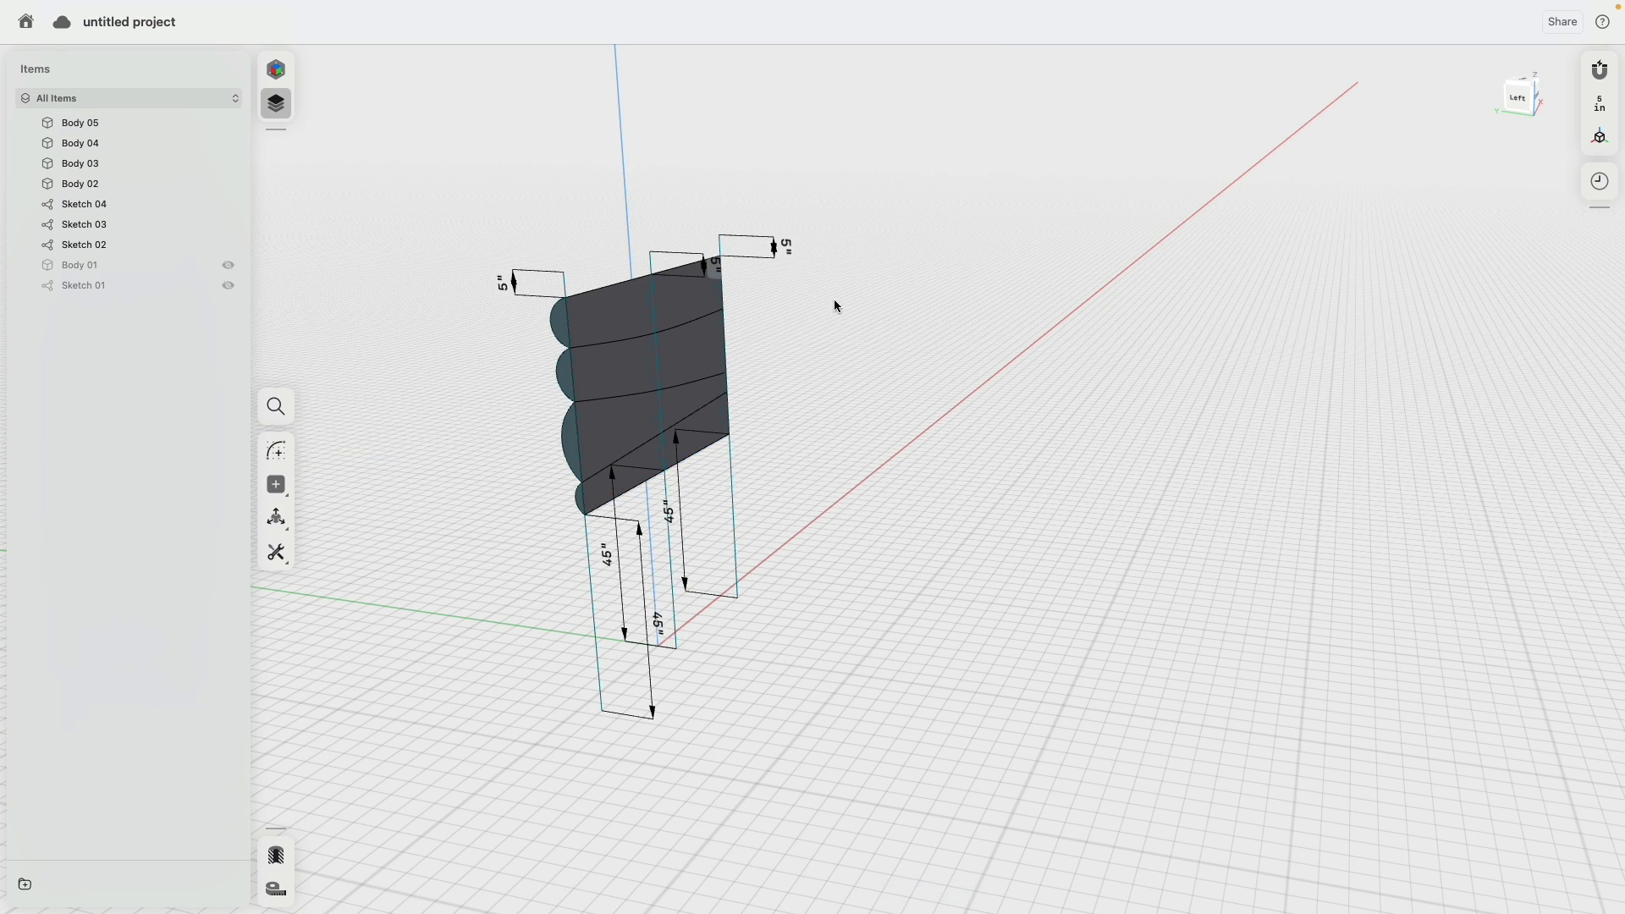
pyautogui.moveTo(836, 301); pyautogui.dragTo(724, 254, button='right')
pyautogui.click(673, 256)
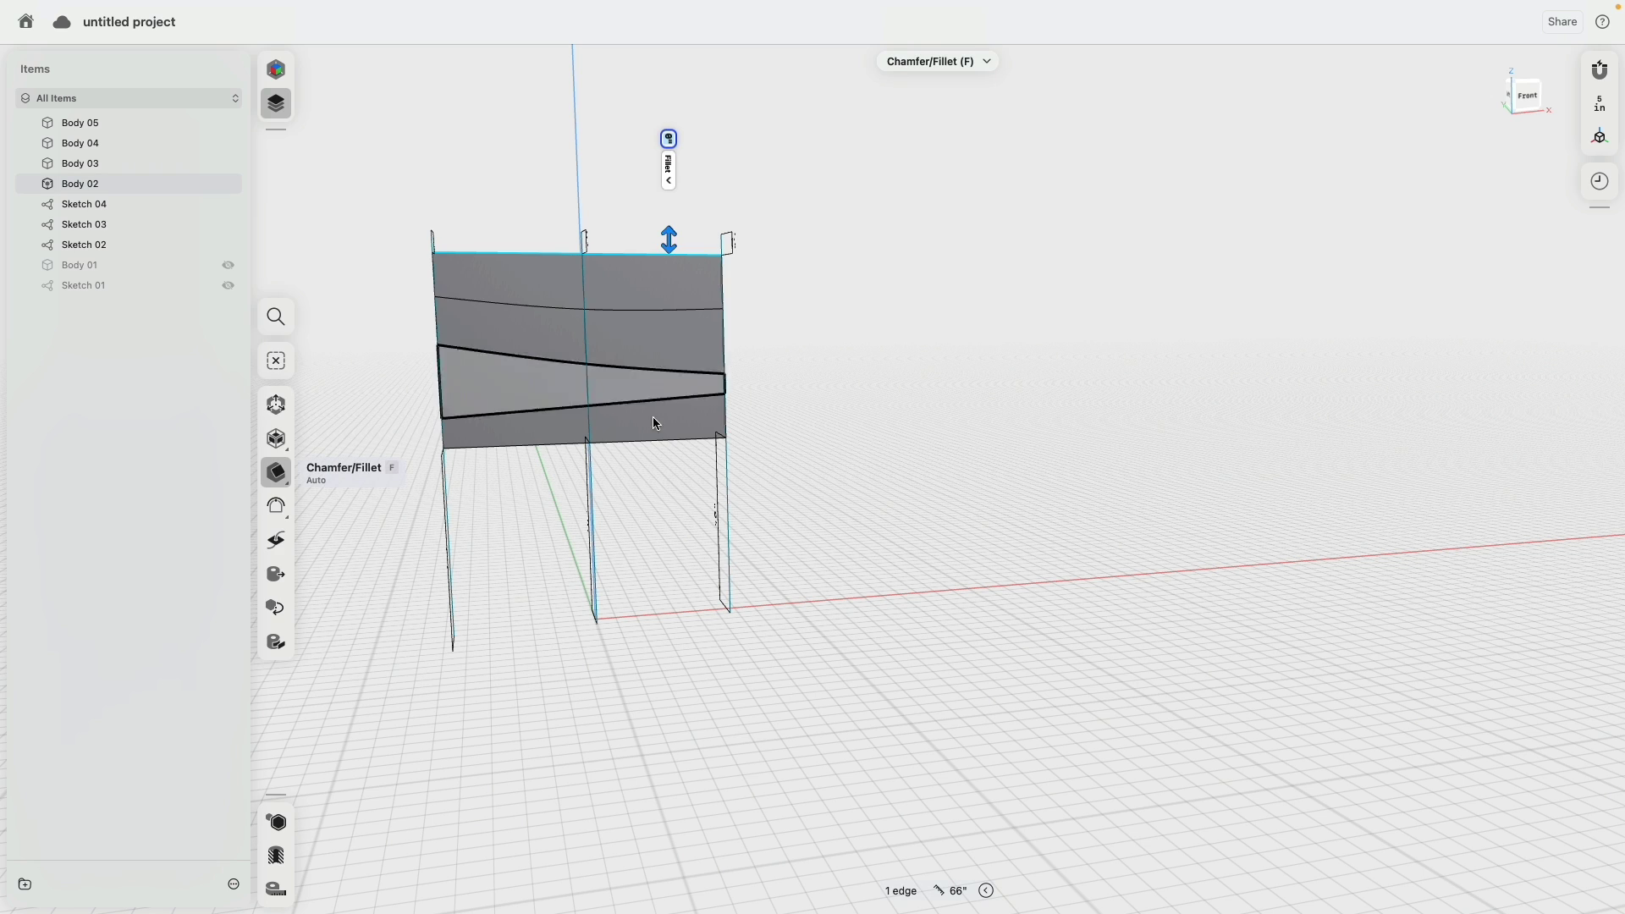
pyautogui.click(642, 441)
pyautogui.moveTo(759, 400); pyautogui.dragTo(833, 360, button='right')
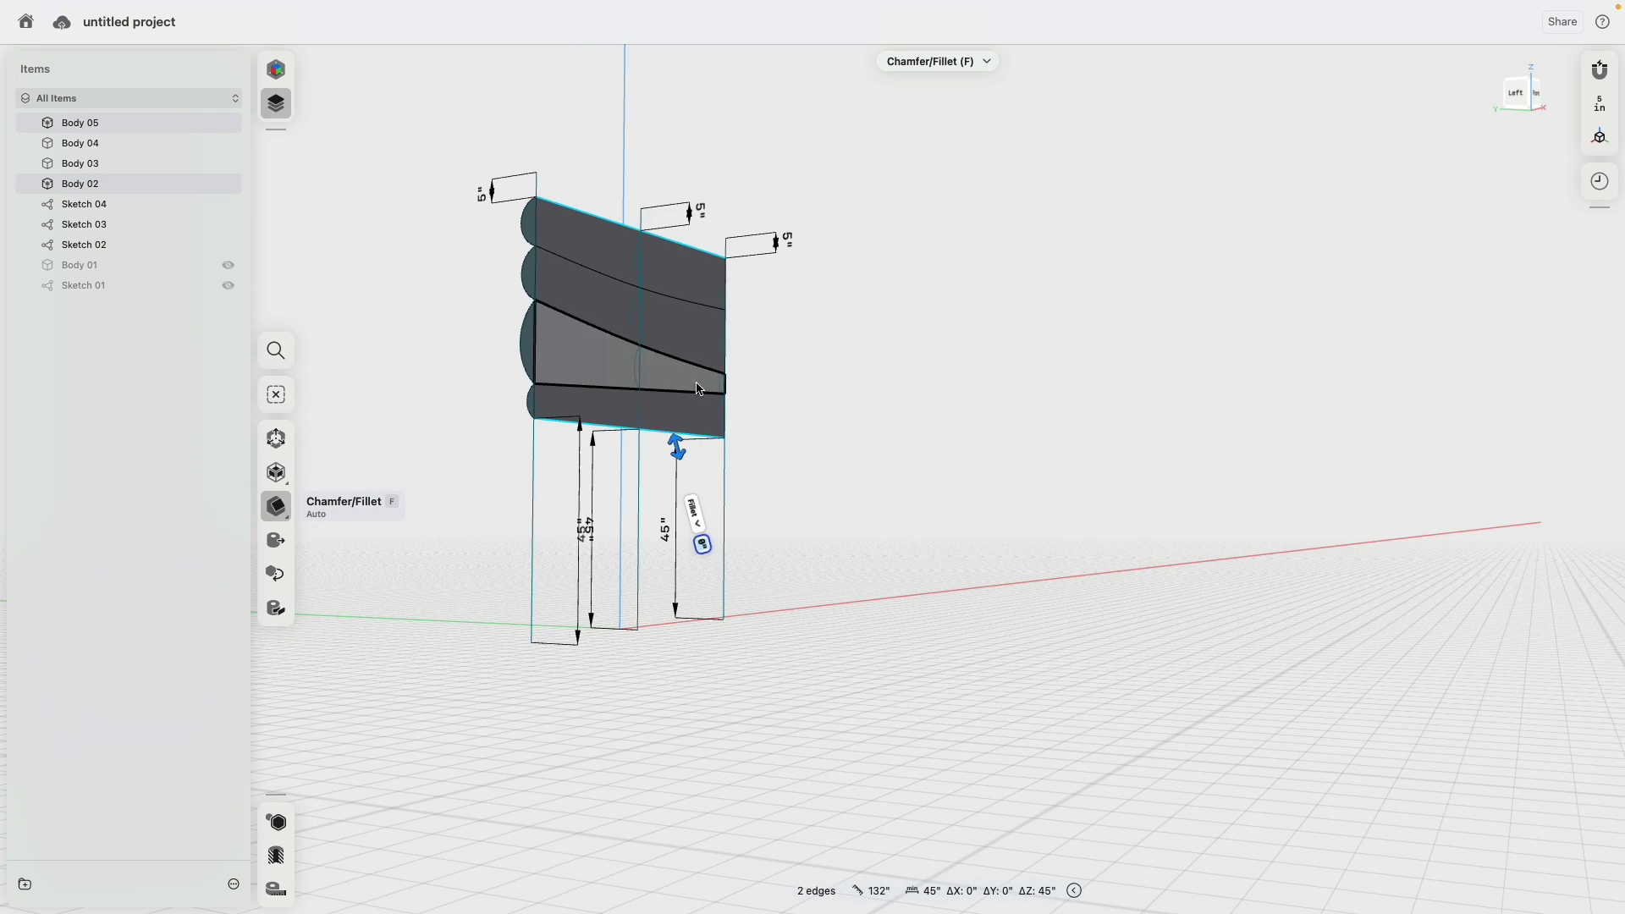
pyautogui.click(680, 391)
pyautogui.click(675, 362)
pyautogui.click(977, 332)
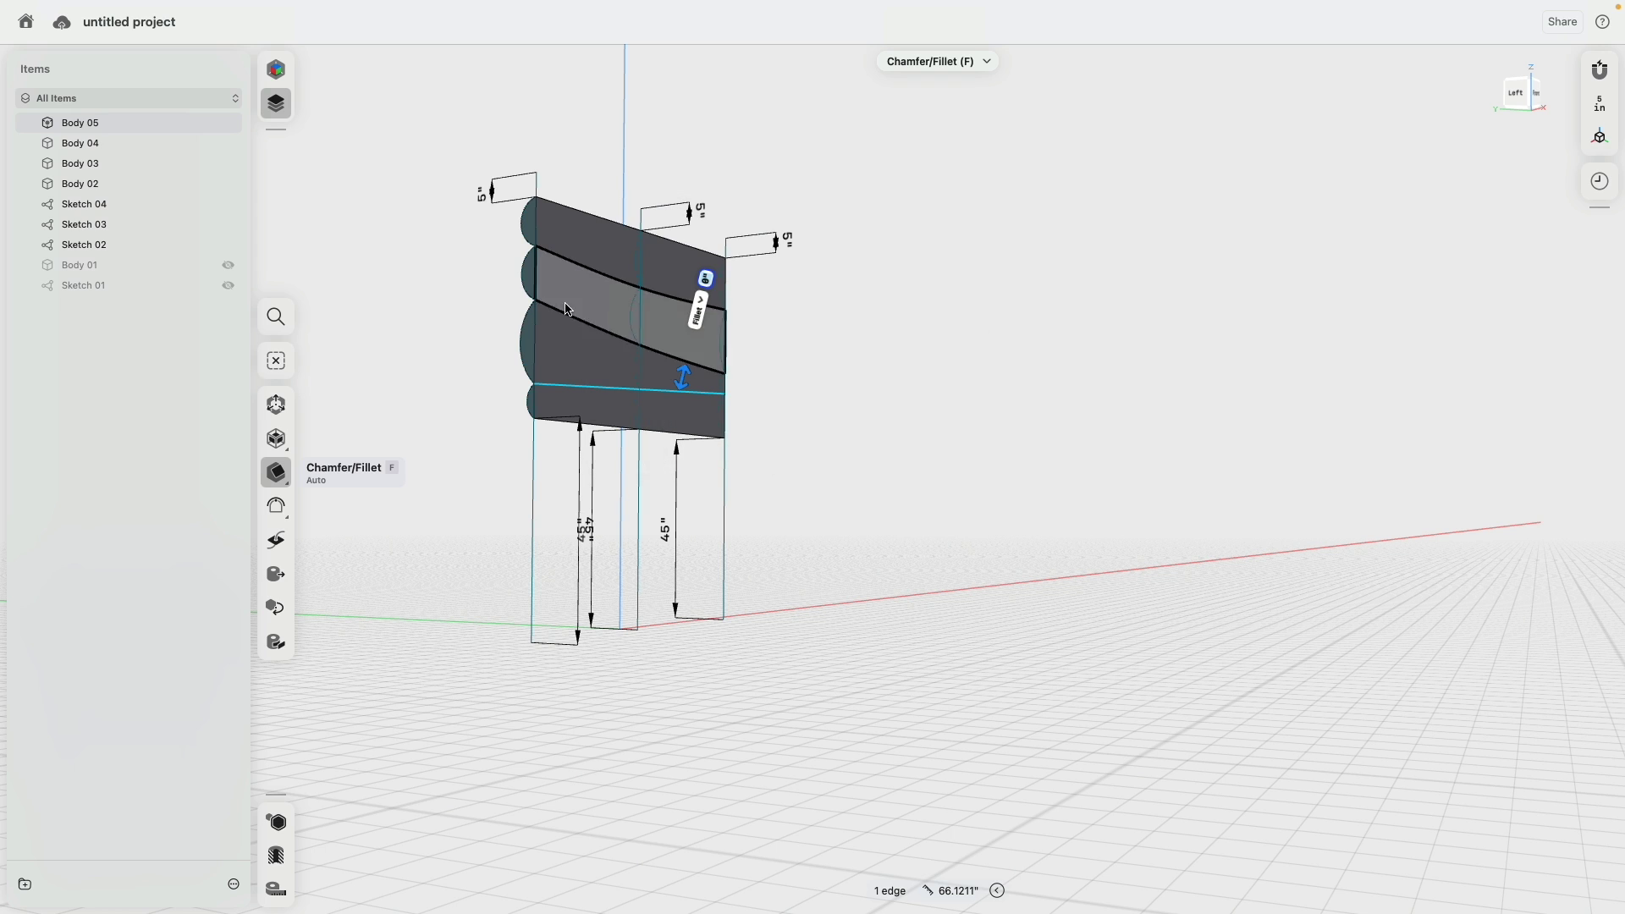
pyautogui.moveTo(627, 289); pyautogui.dragTo(954, 339, button='right')
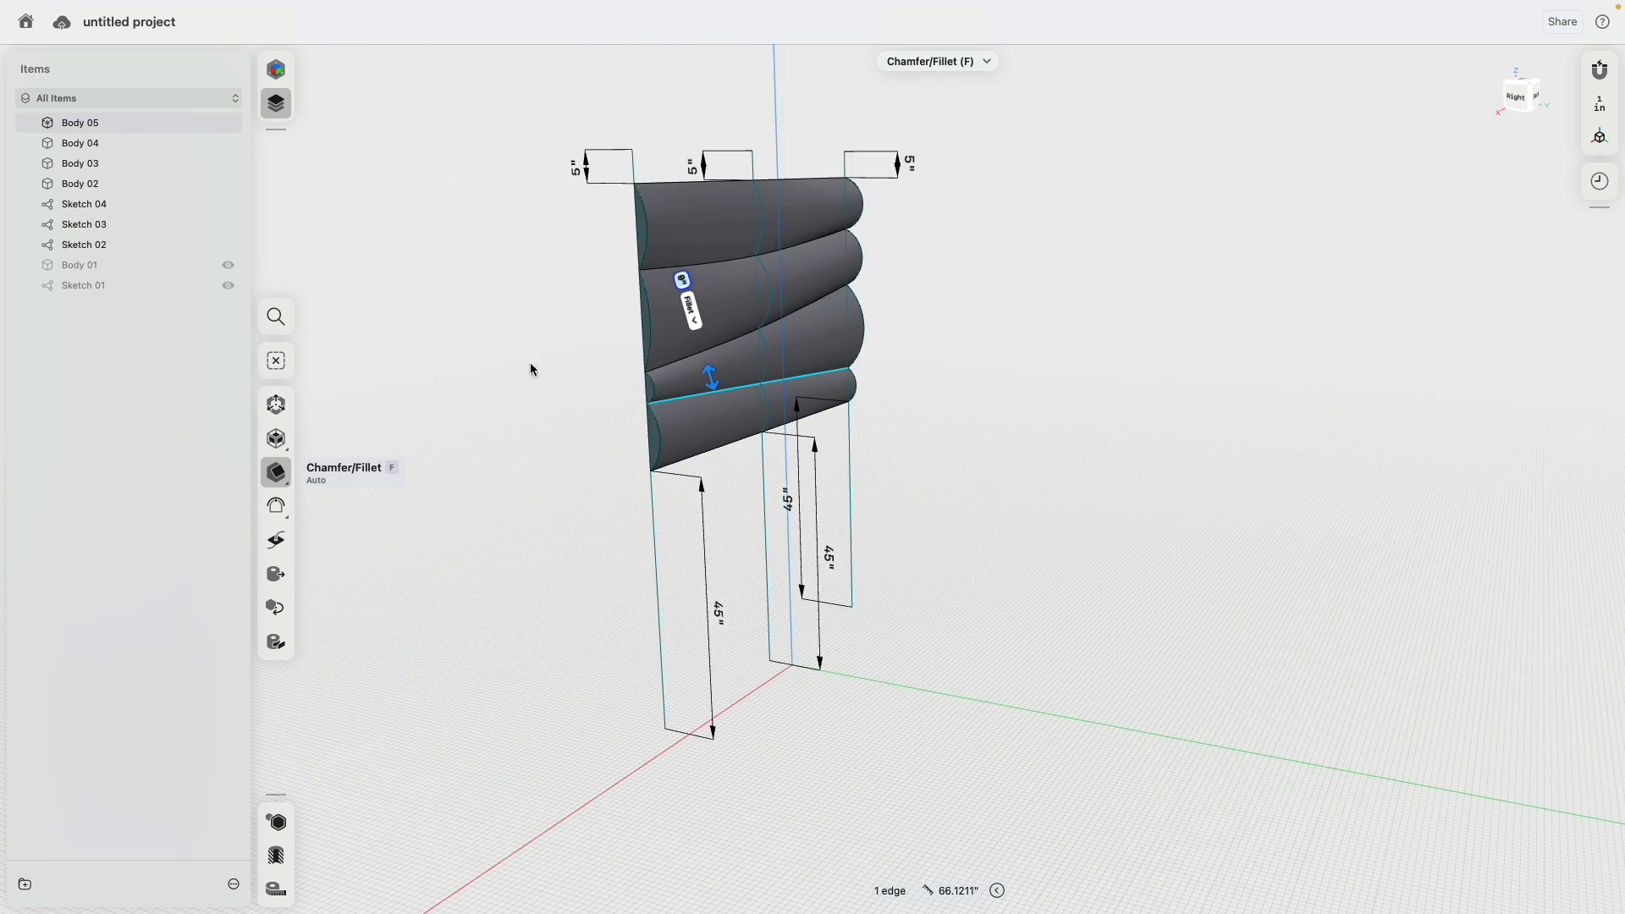
pyautogui.scroll(2, 651, 323)
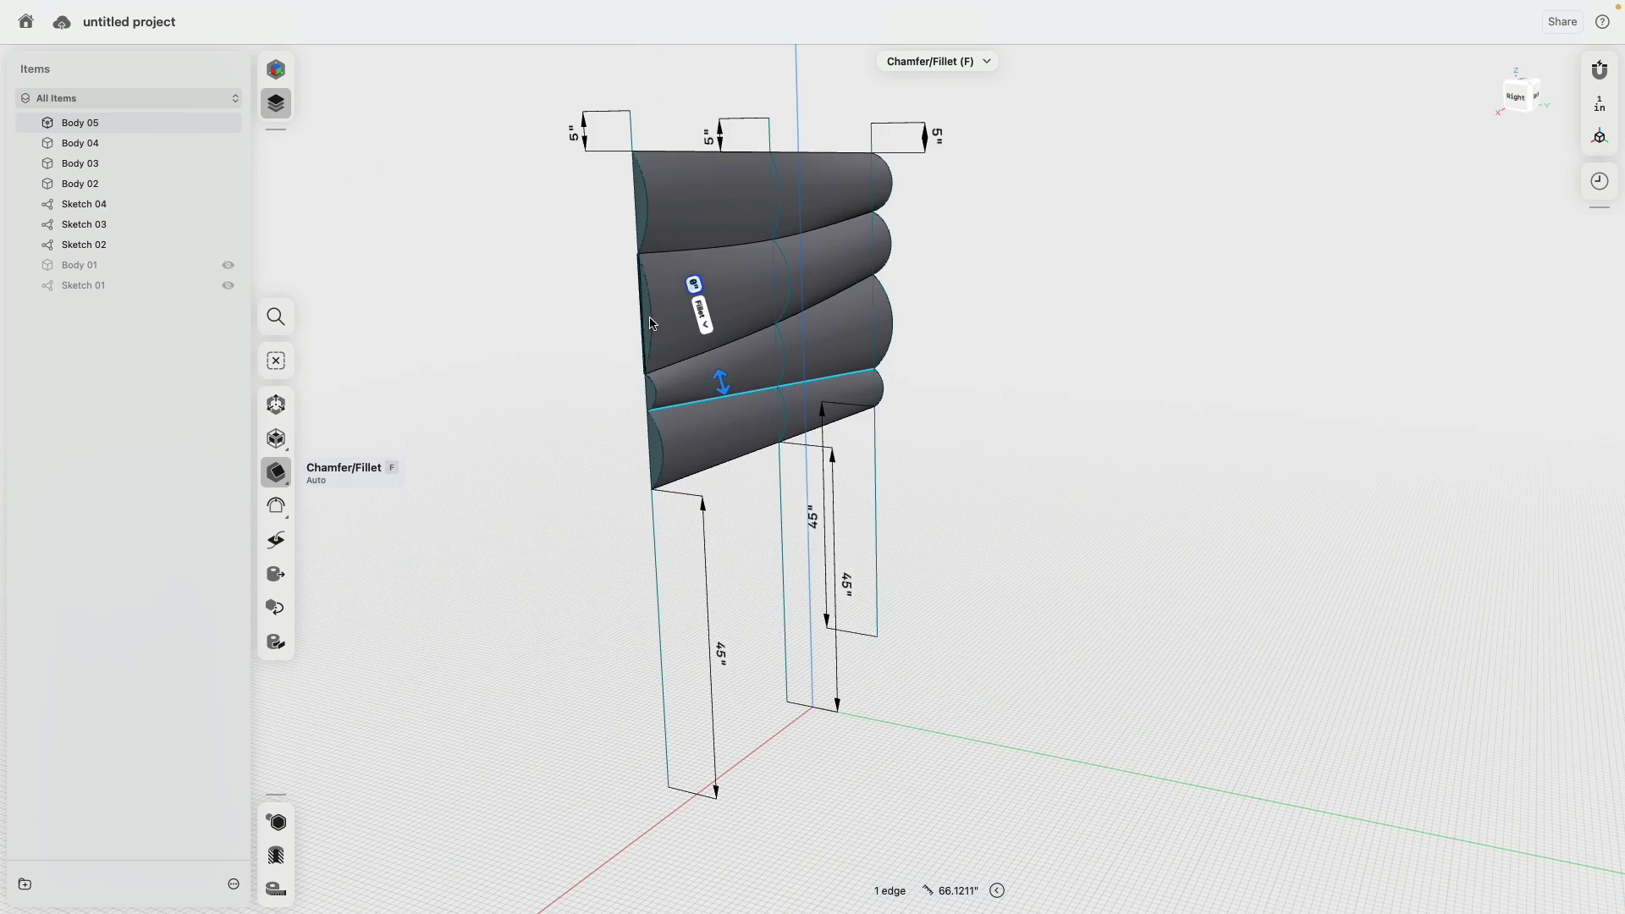
# In the right side-face sketch, raise the point joining the second and third arcs, and adjust the third arc's bulge.
pyautogui.click(117, 227)
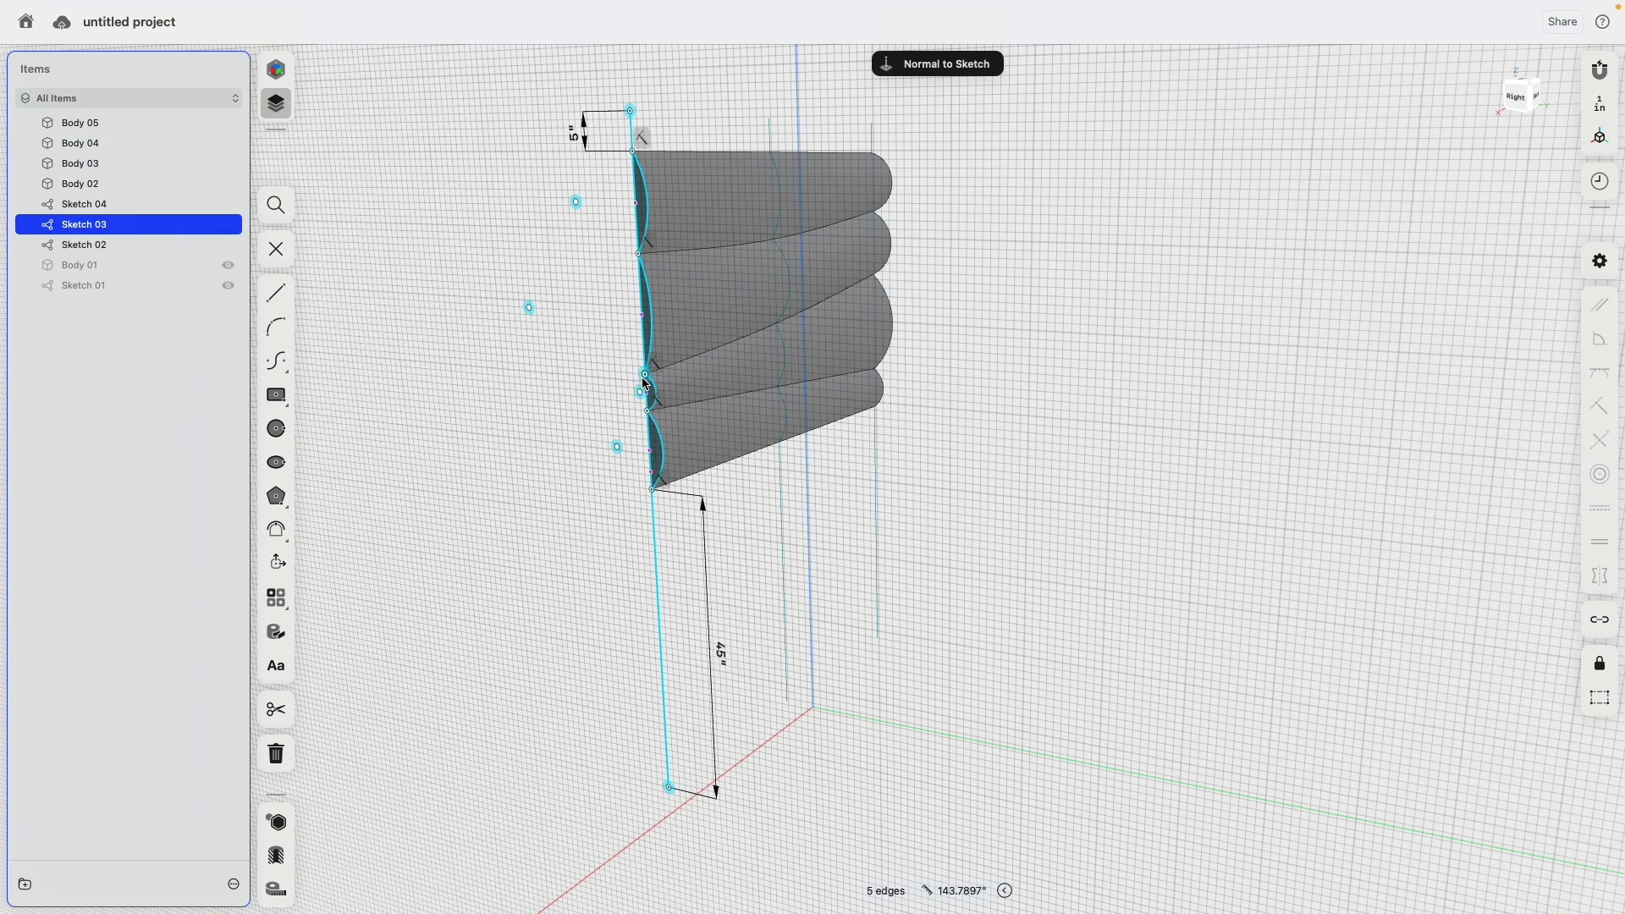
pyautogui.moveTo(644, 377); pyautogui.dragTo(644, 337)
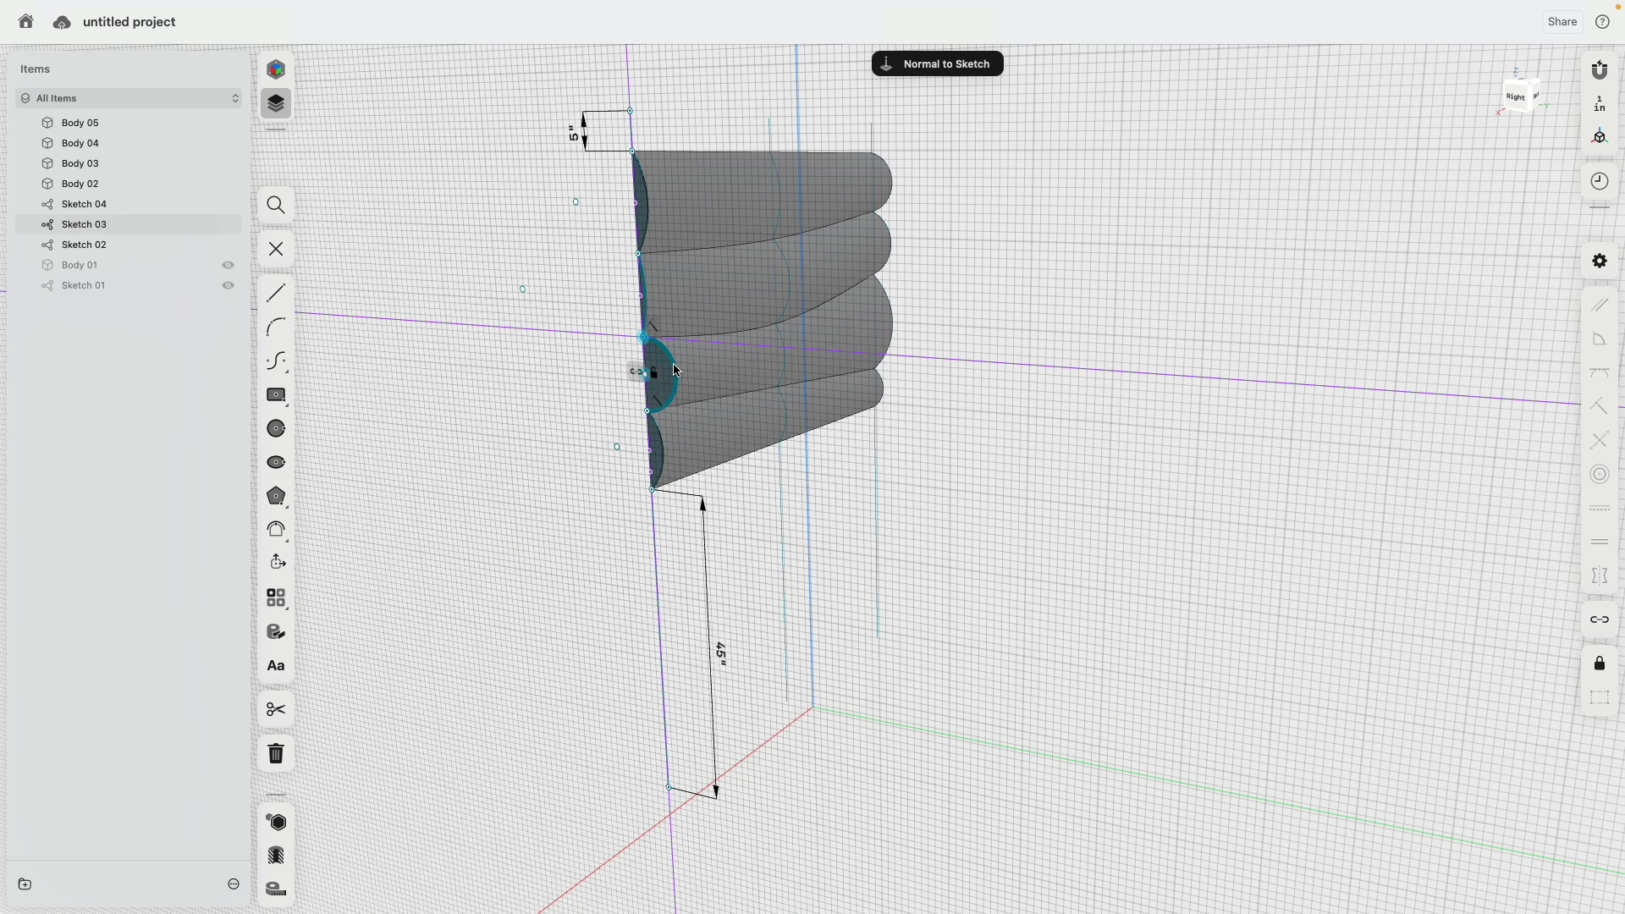
pyautogui.click(522, 446)
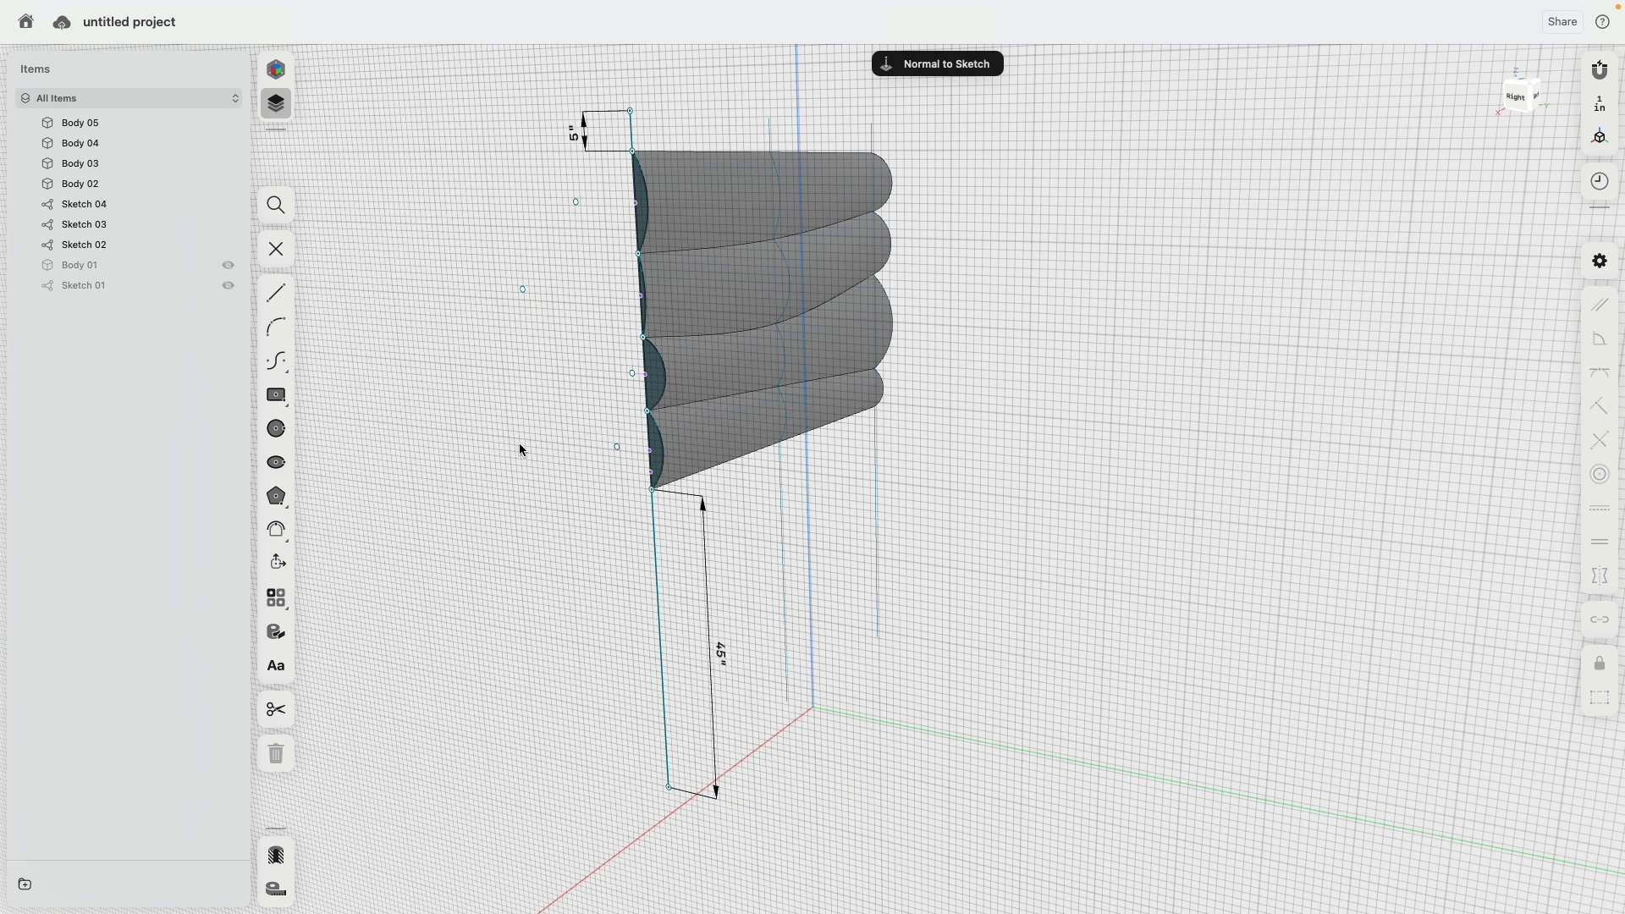
# Show the hidden panel body and subtract the four lofted bodies from it without keeping the originals.
pyautogui.click(228, 265)
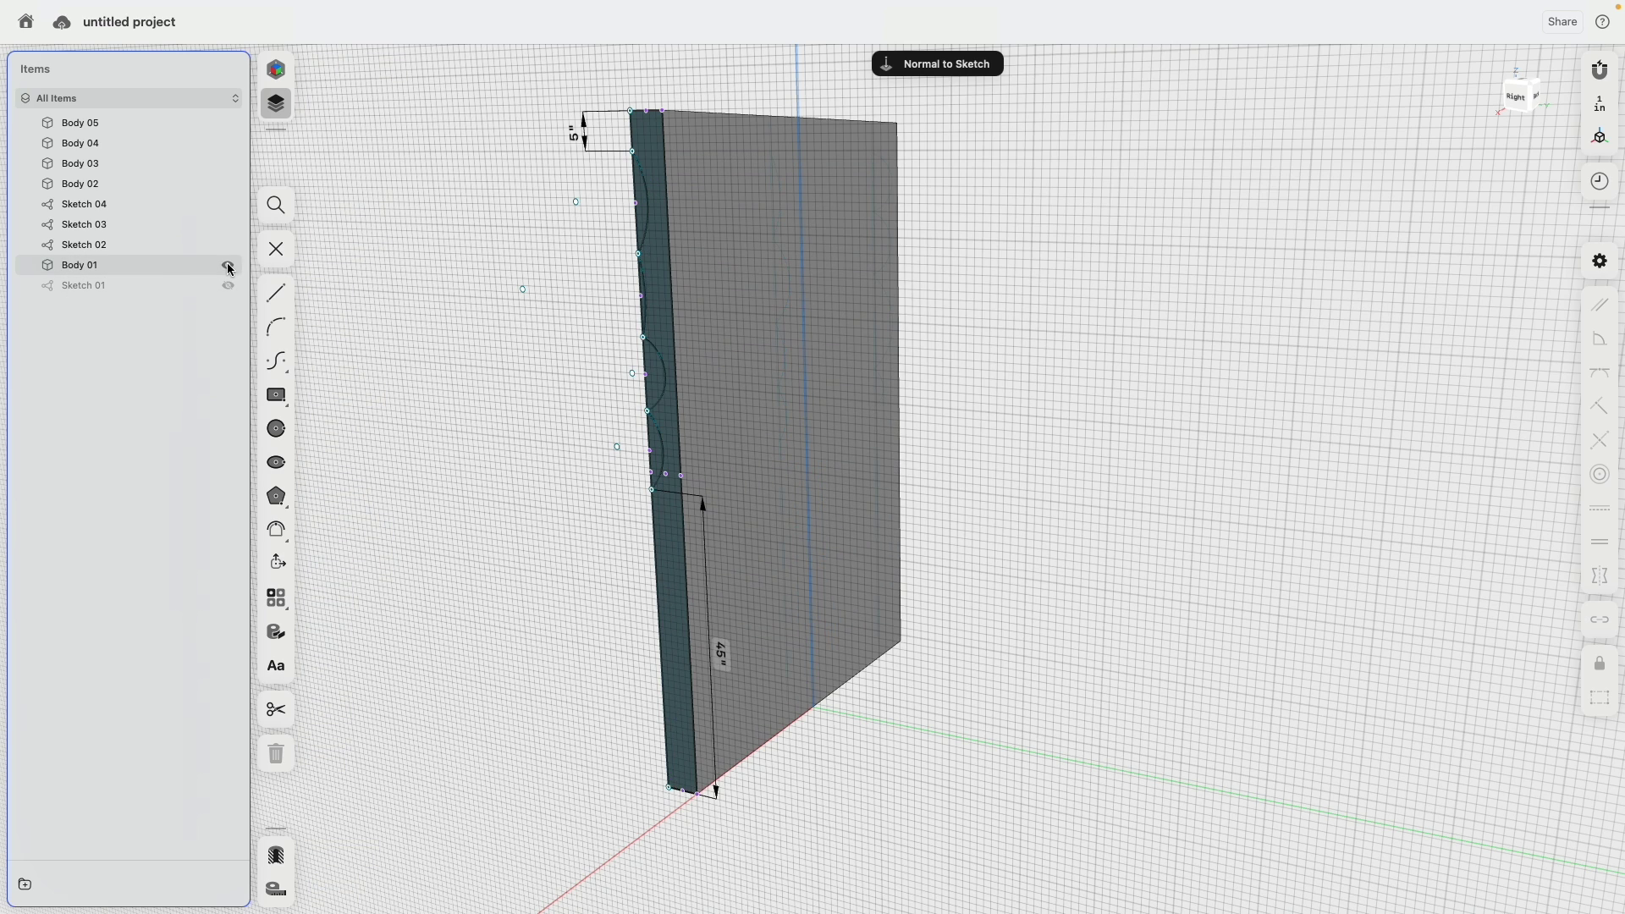
pyautogui.click(128, 265)
pyautogui.keyDown('super'); pyautogui.click(101, 183); pyautogui.keyUp('super')
pyautogui.keyDown('super'); pyautogui.click(103, 164); pyautogui.keyUp('super')
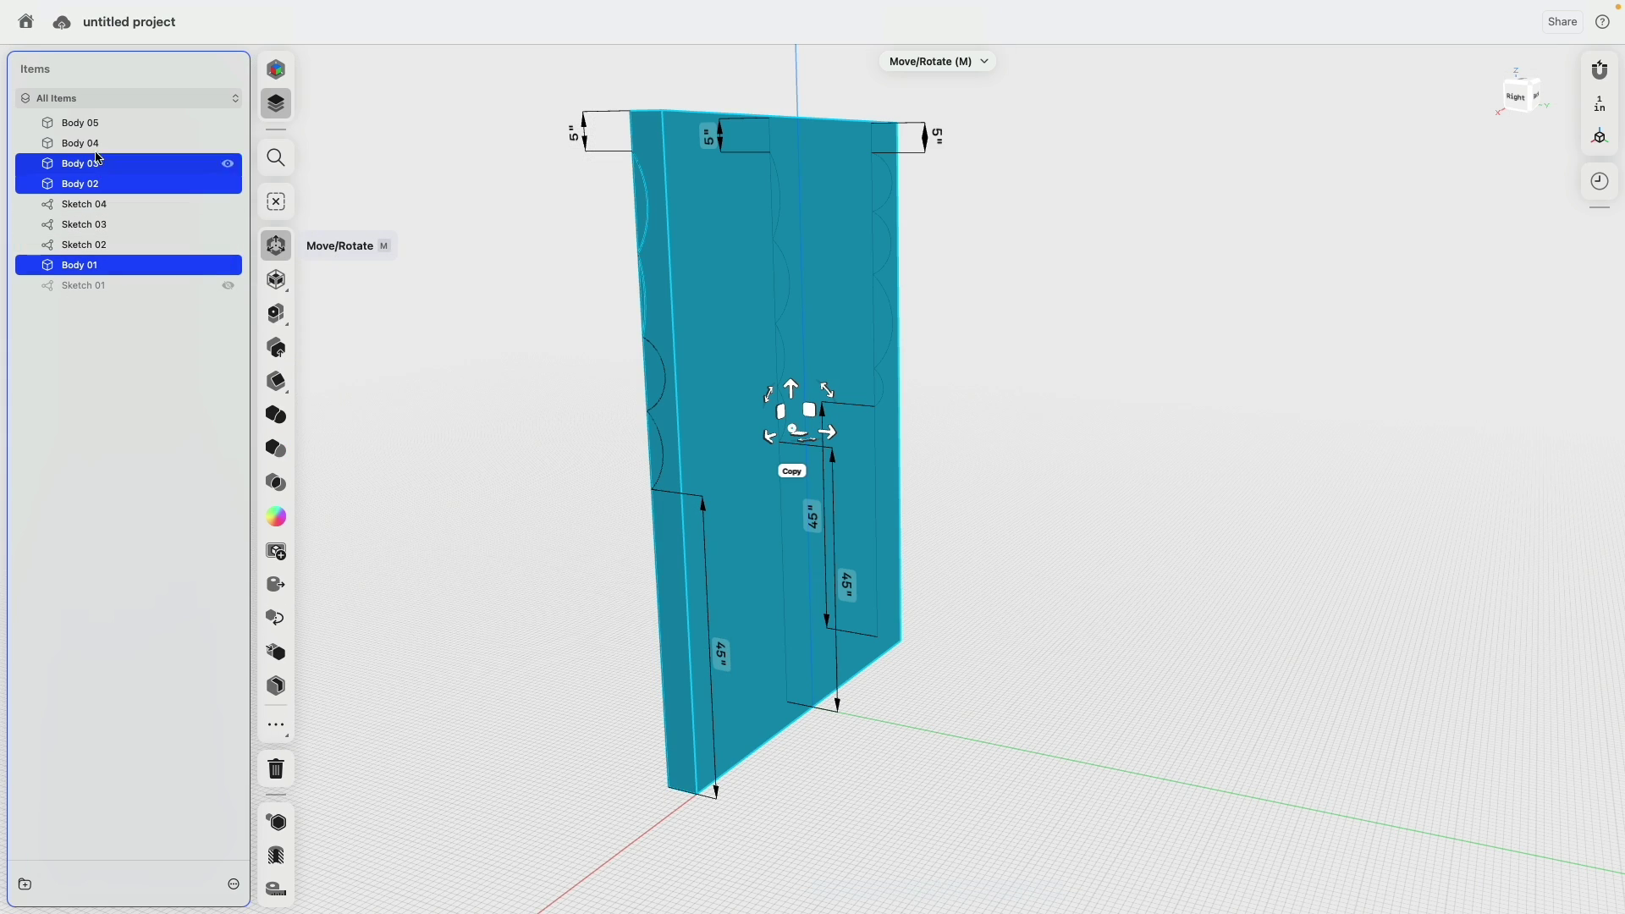
pyautogui.keyDown('super'); pyautogui.click(99, 144); pyautogui.keyUp('super')
pyautogui.keyDown('super'); pyautogui.click(95, 120); pyautogui.keyUp('super')
pyautogui.moveTo(480, 343); pyautogui.dragTo(529, 366, button='right')
pyautogui.click(277, 453)
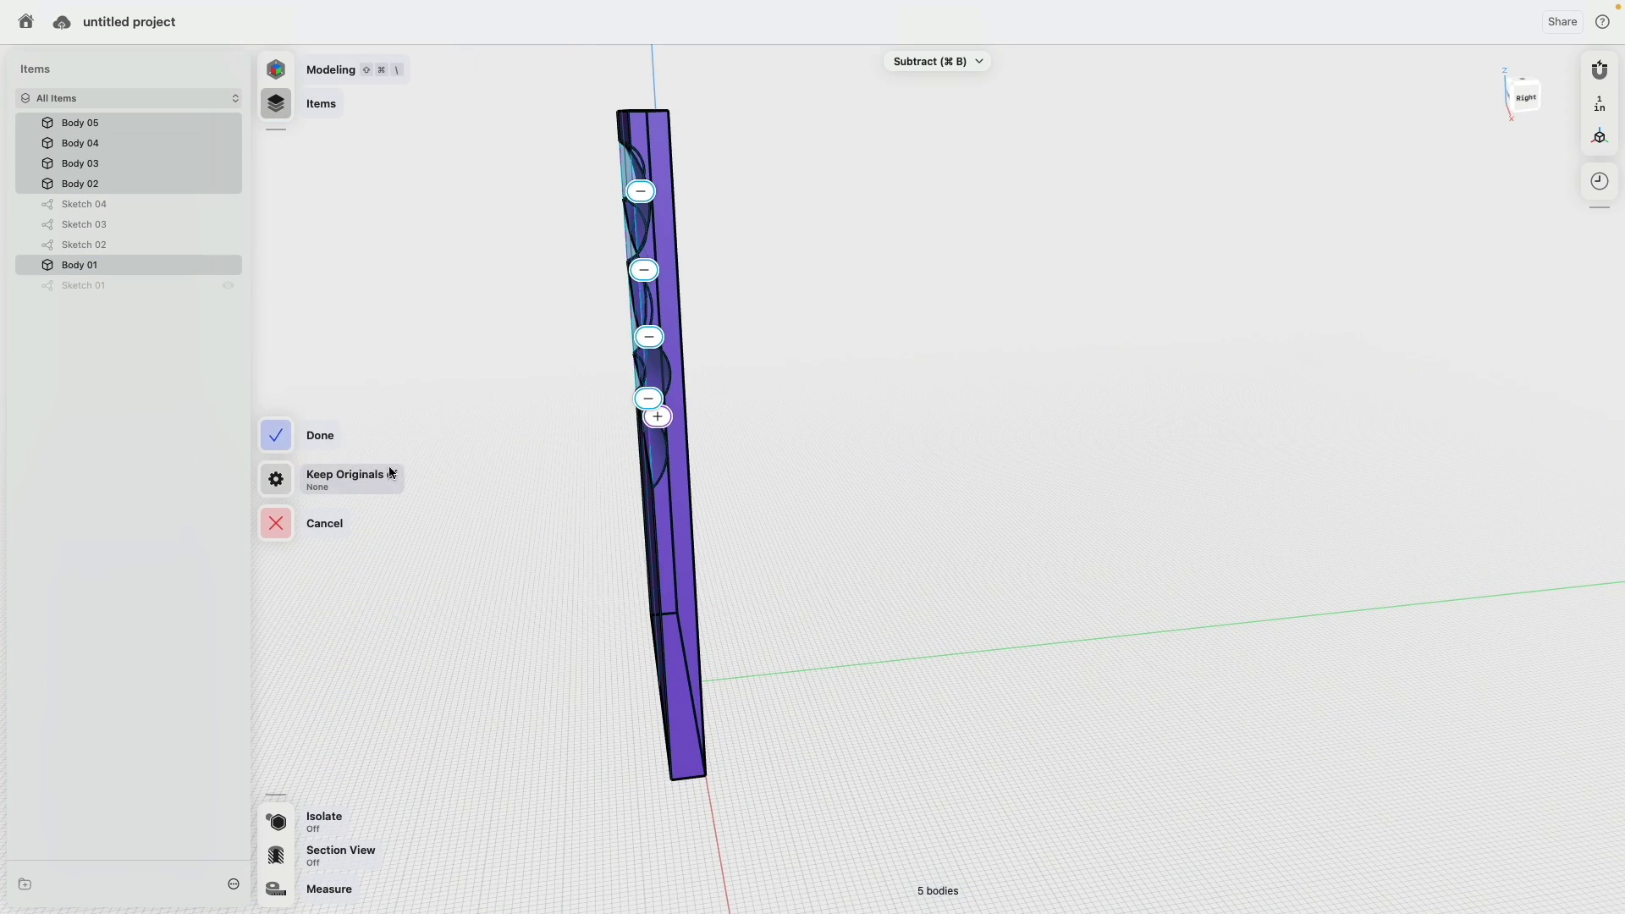
pyautogui.click(279, 441)
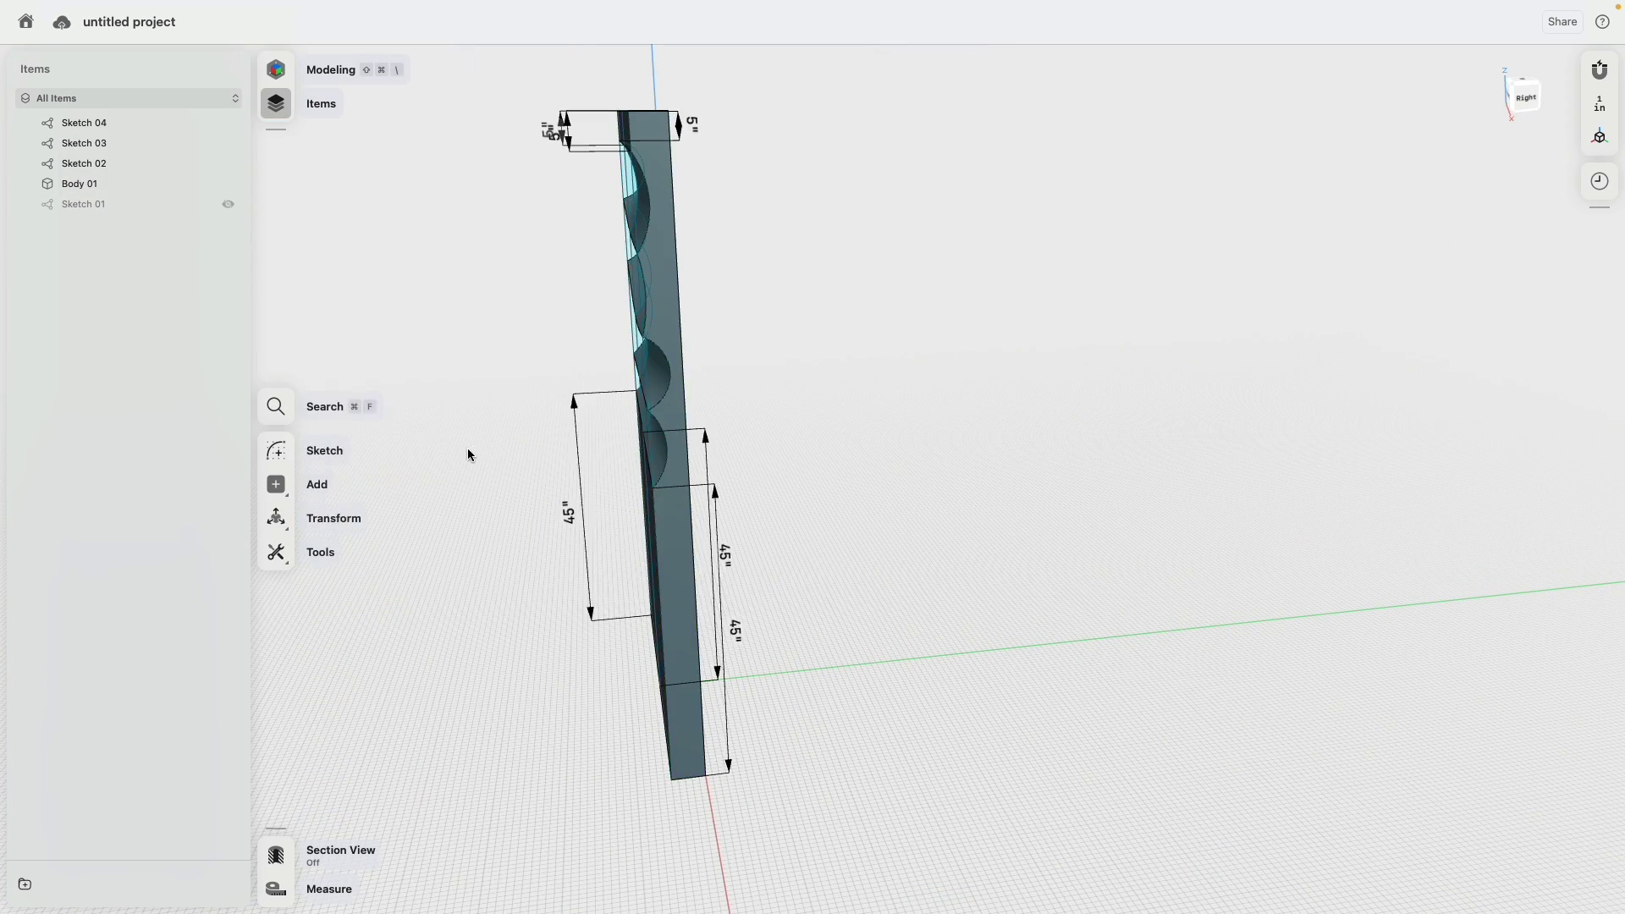
# In the right side-face sketch, raise the joint between the second and third arcs again and flatten the third to about 6.9 in radius.
pyautogui.moveTo(468, 454); pyautogui.dragTo(1010, 307, button='right')
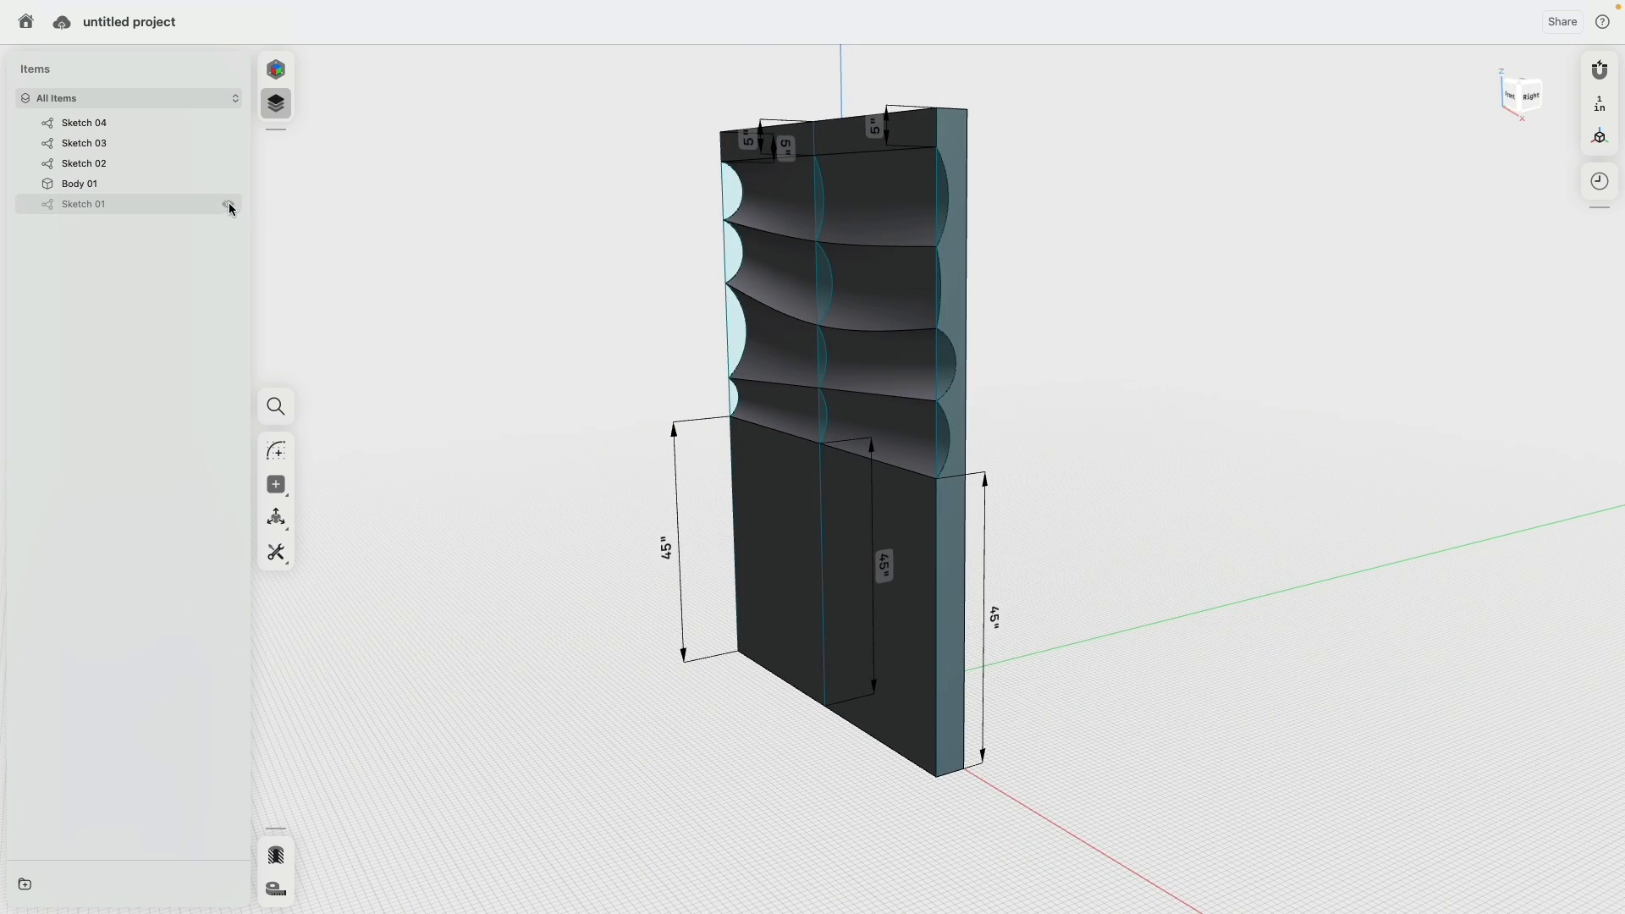
pyautogui.click(186, 165)
pyautogui.click(181, 144)
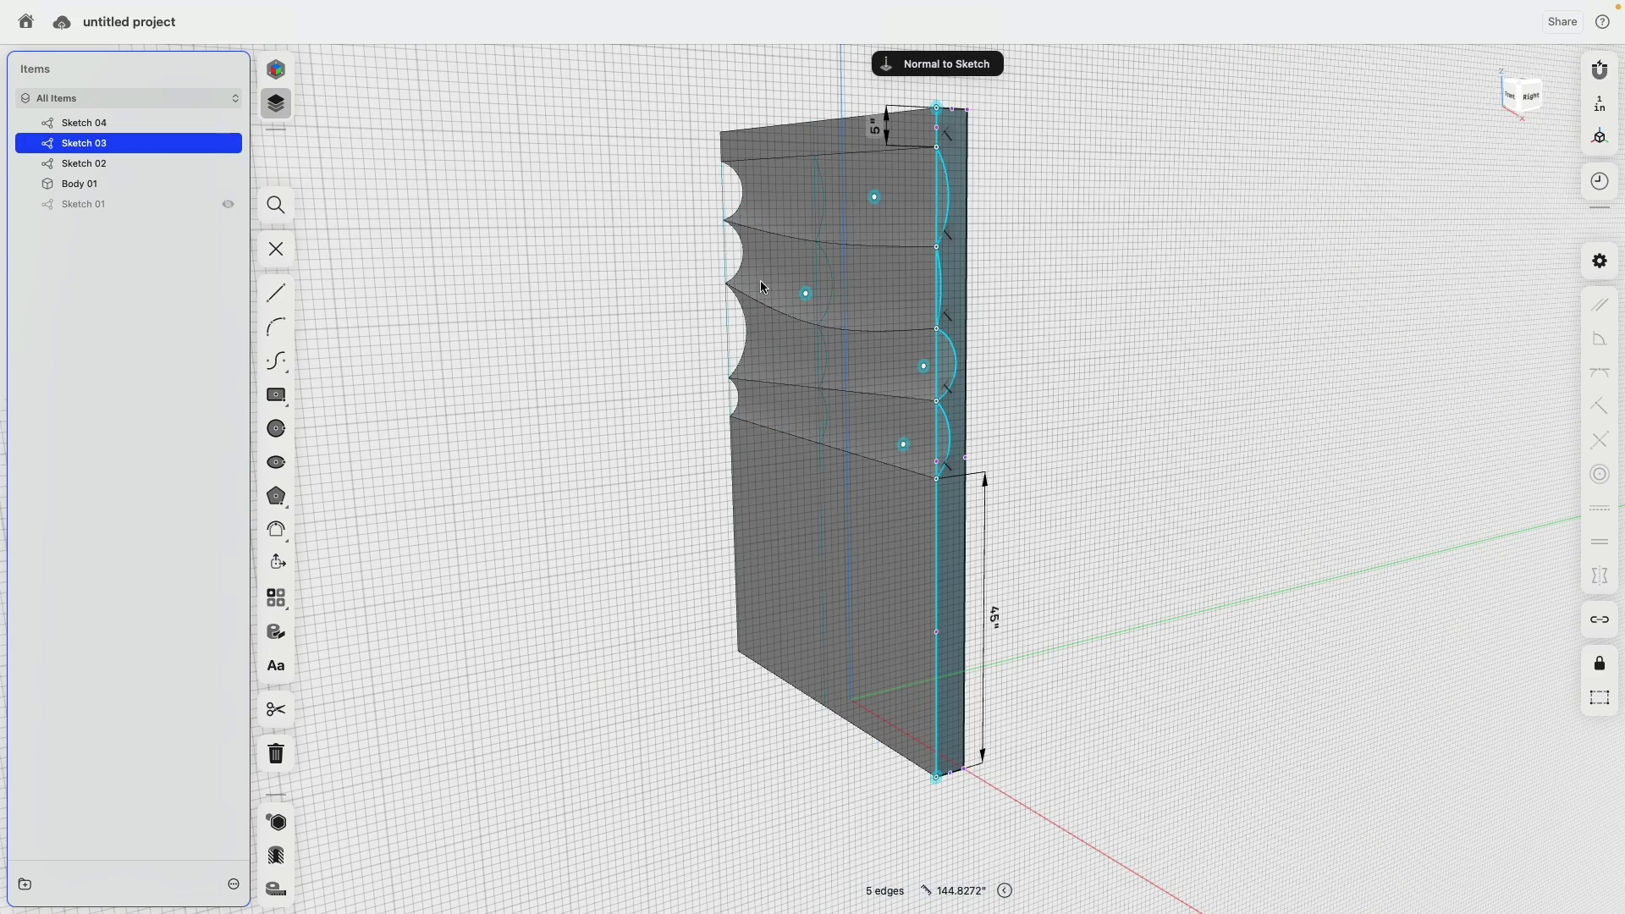
pyautogui.click(953, 277)
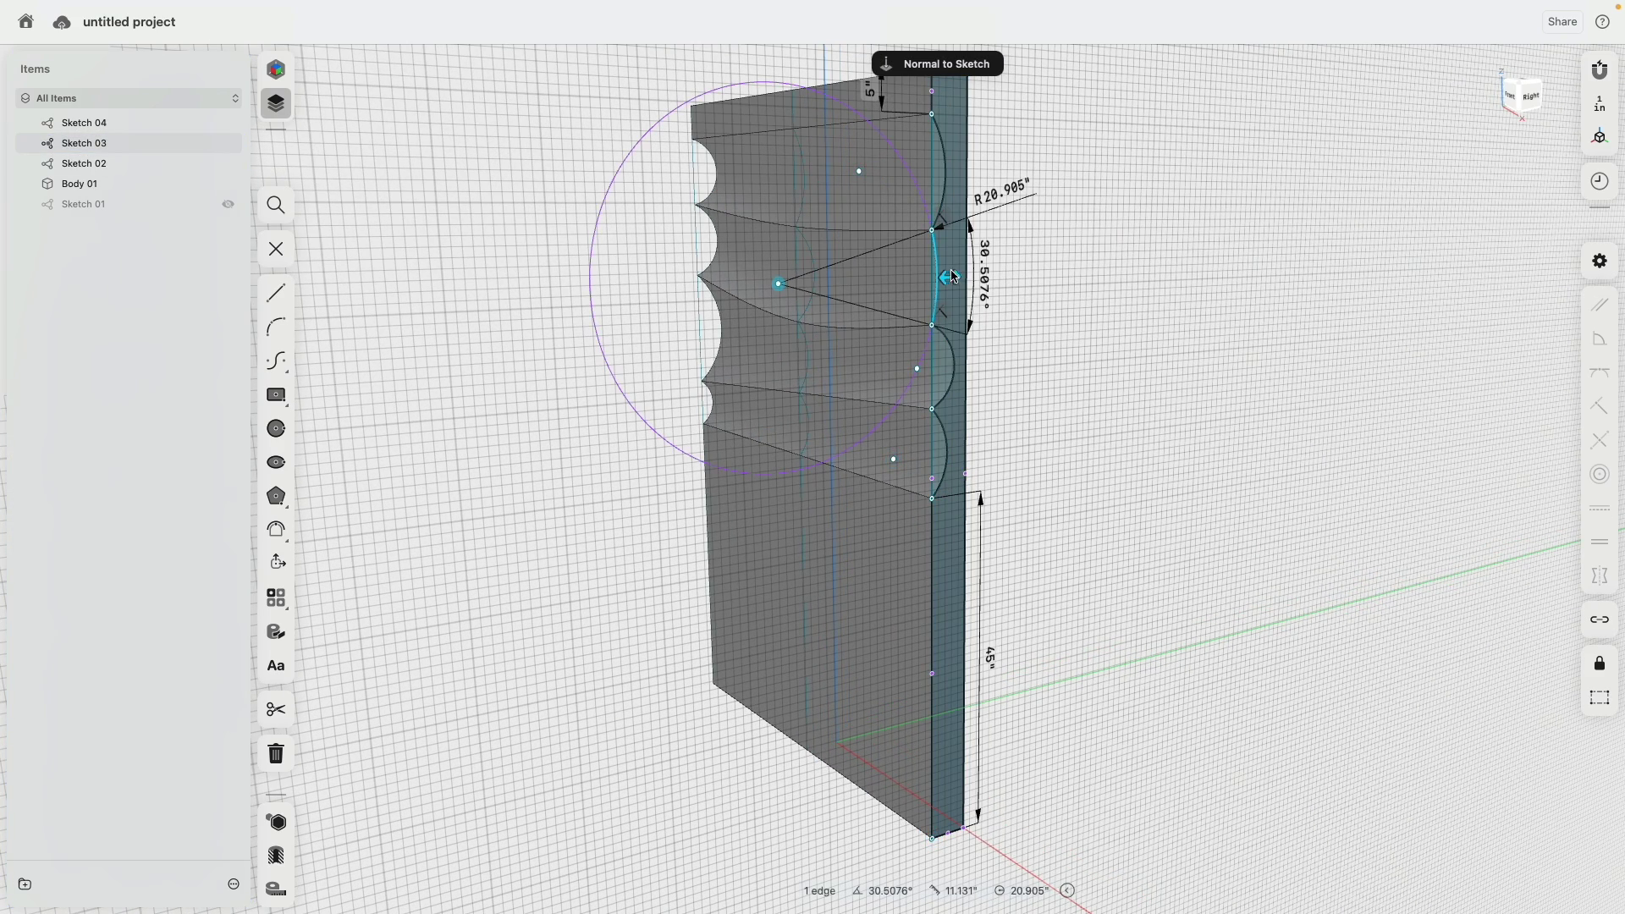
pyautogui.moveTo(961, 283); pyautogui.dragTo(932, 308)
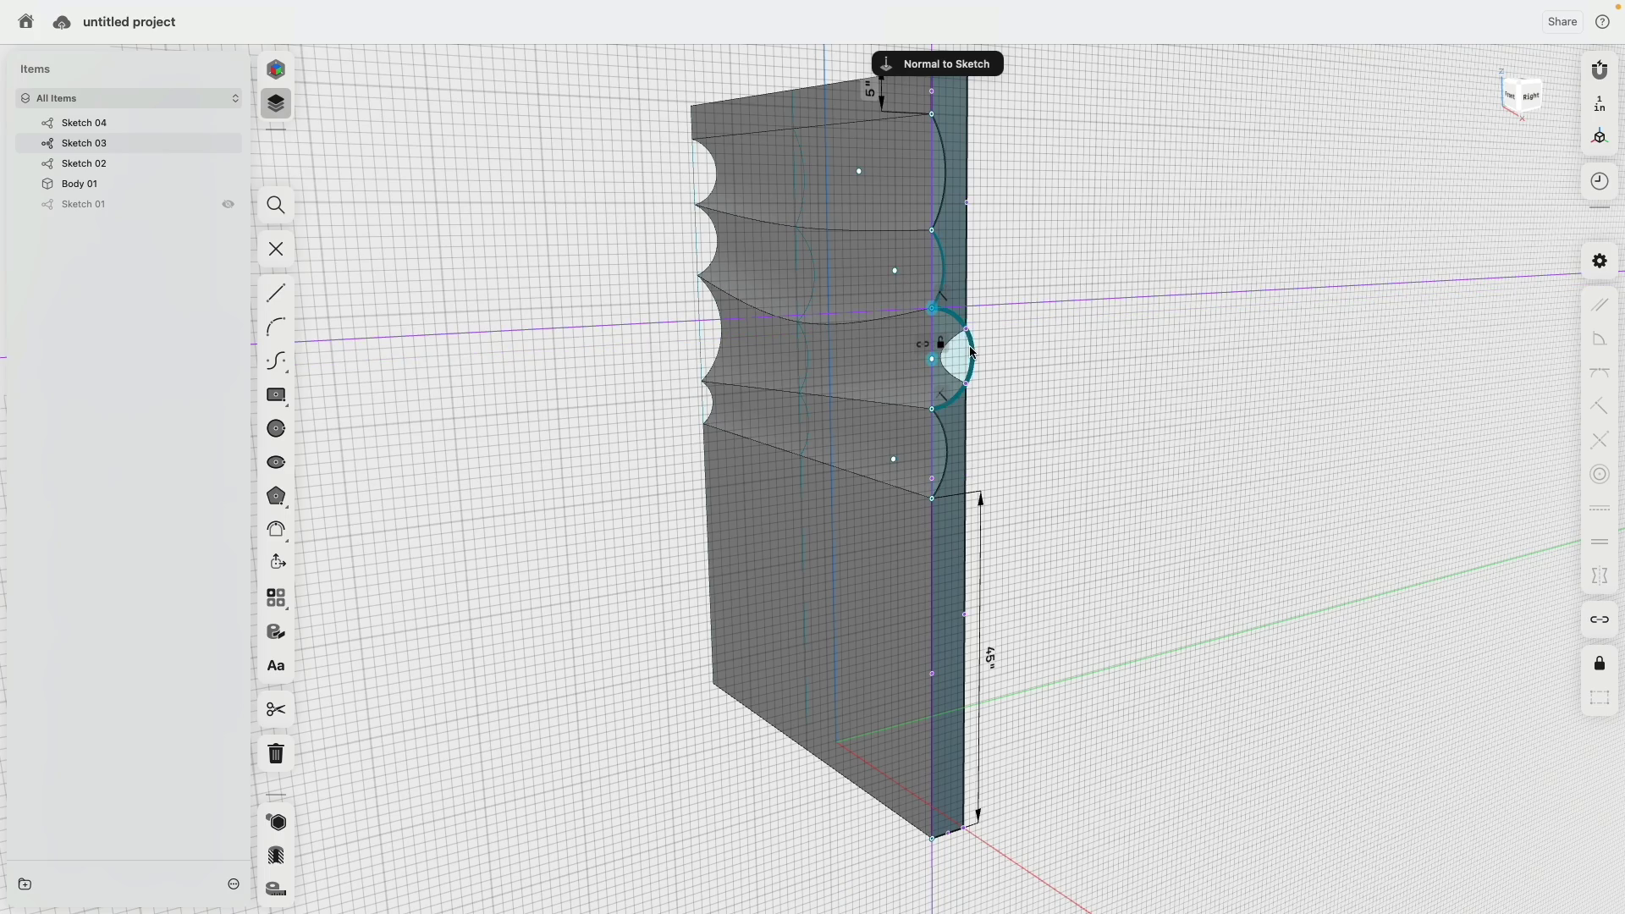
pyautogui.click(970, 353)
pyautogui.moveTo(987, 358); pyautogui.dragTo(973, 358)
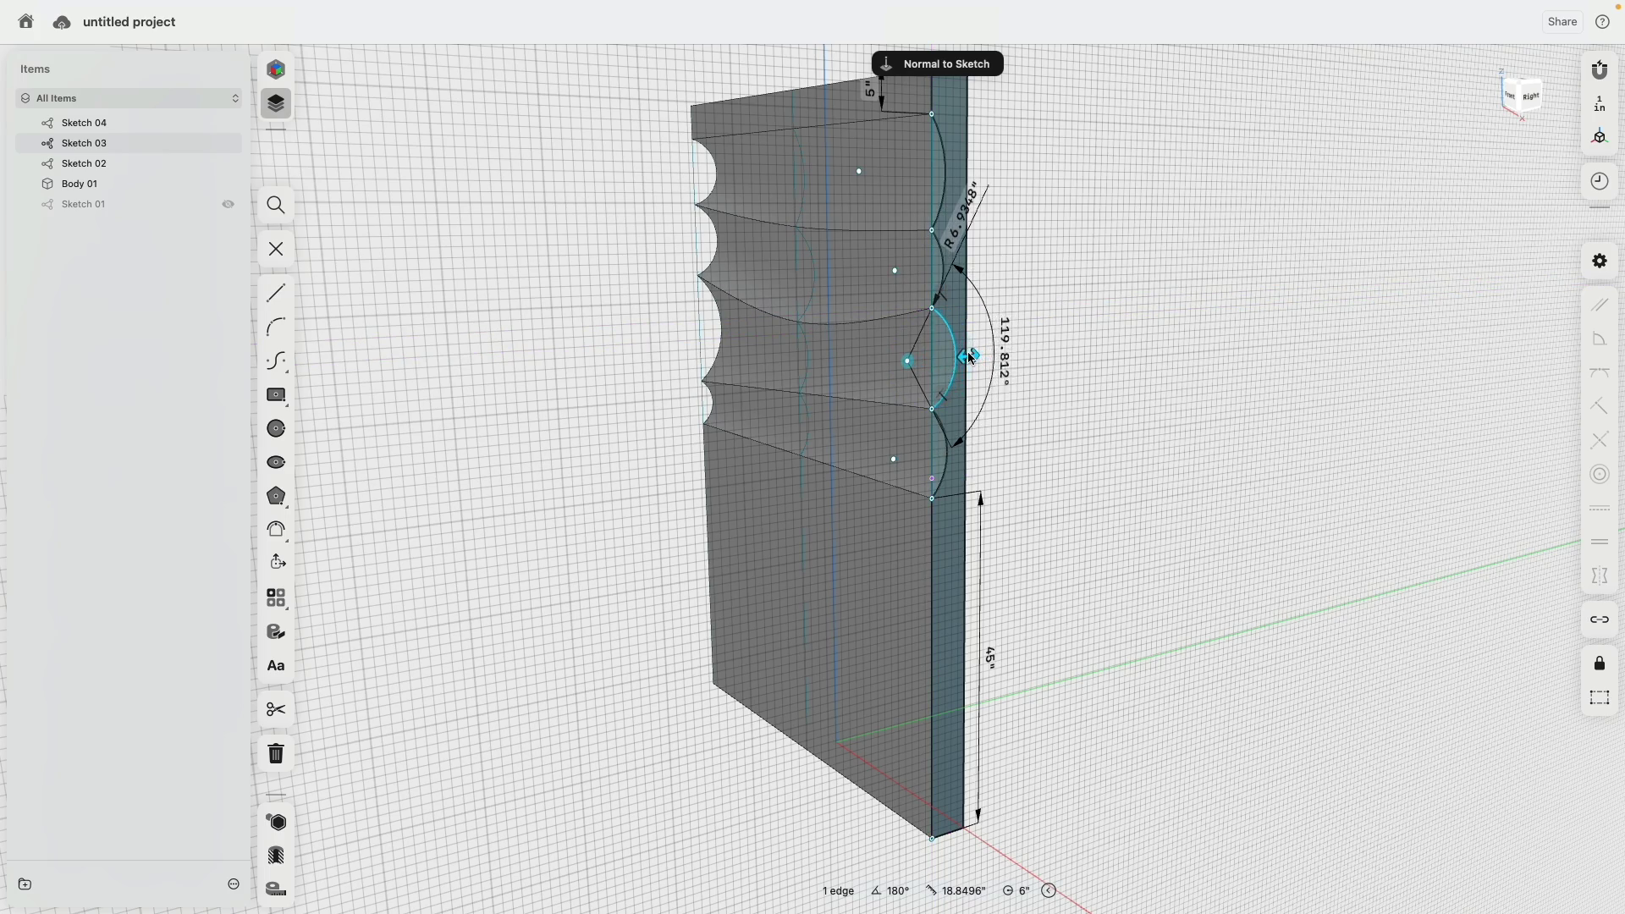
pyautogui.click(1081, 390)
pyautogui.moveTo(1096, 396); pyautogui.dragTo(1137, 381, button='right')
pyautogui.click(1130, 374)
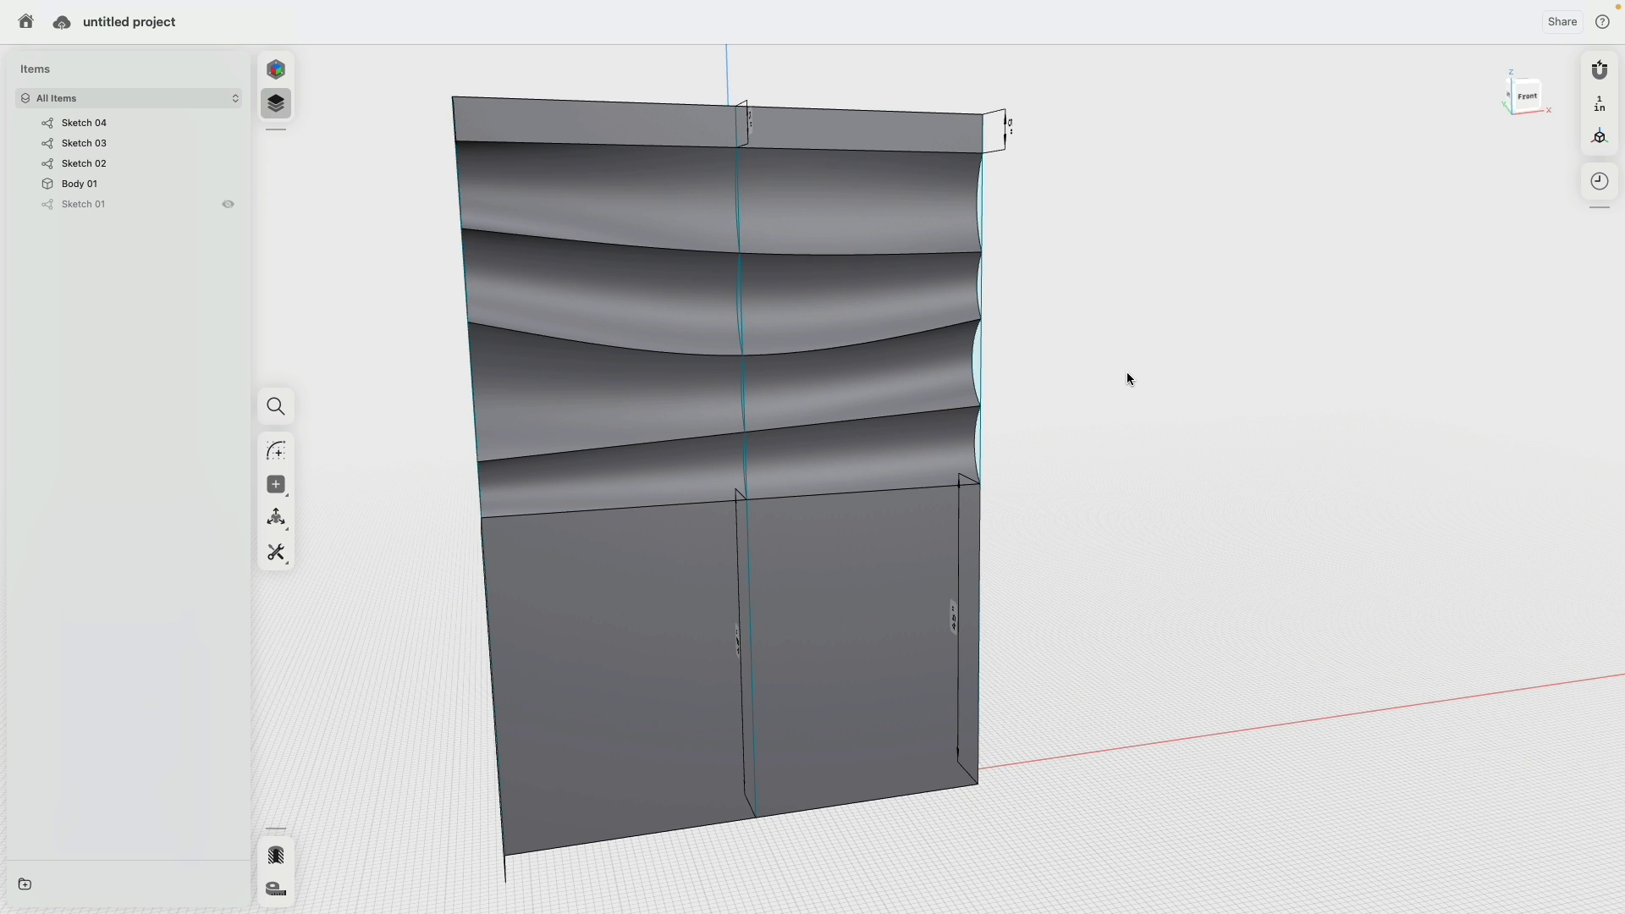
# Hide the three arc profile sketches so only the grooved panel body is displayed.
pyautogui.hscroll(-10, 1130, 386)
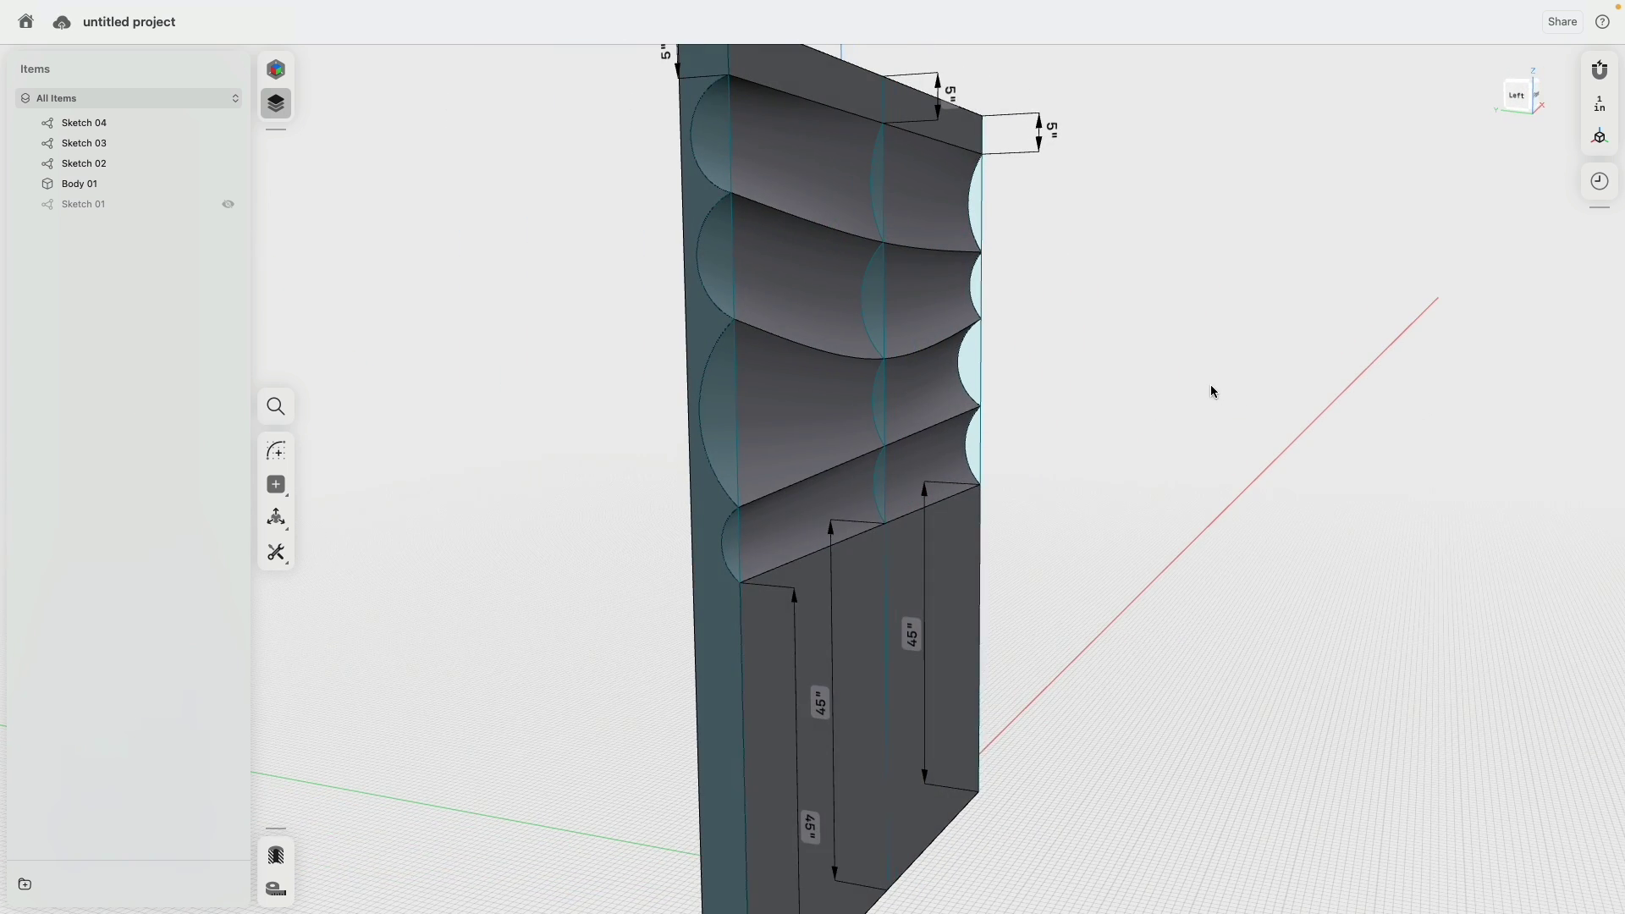
pyautogui.click(228, 163)
pyautogui.click(228, 143)
pyautogui.click(229, 123)
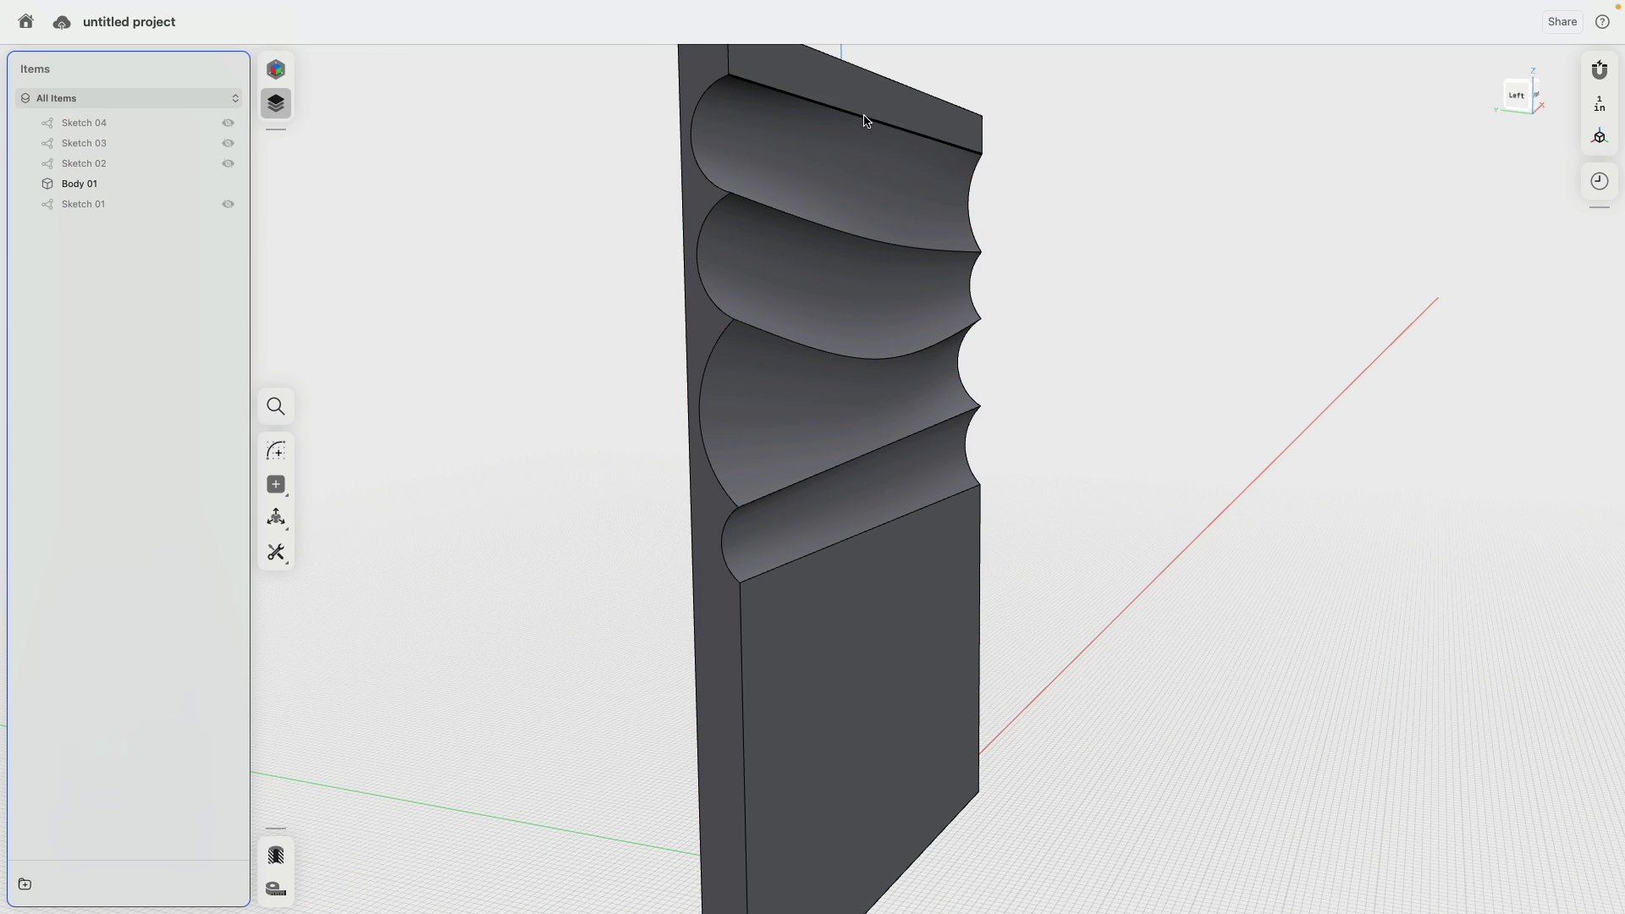
# Fillet all the lengthwise groove edges on the panel's front, including the topmost and lowest ones, with a 1.5 in radius.
pyautogui.click(865, 119)
pyautogui.press('f')
pyautogui.click(893, 247)
pyautogui.click(915, 356)
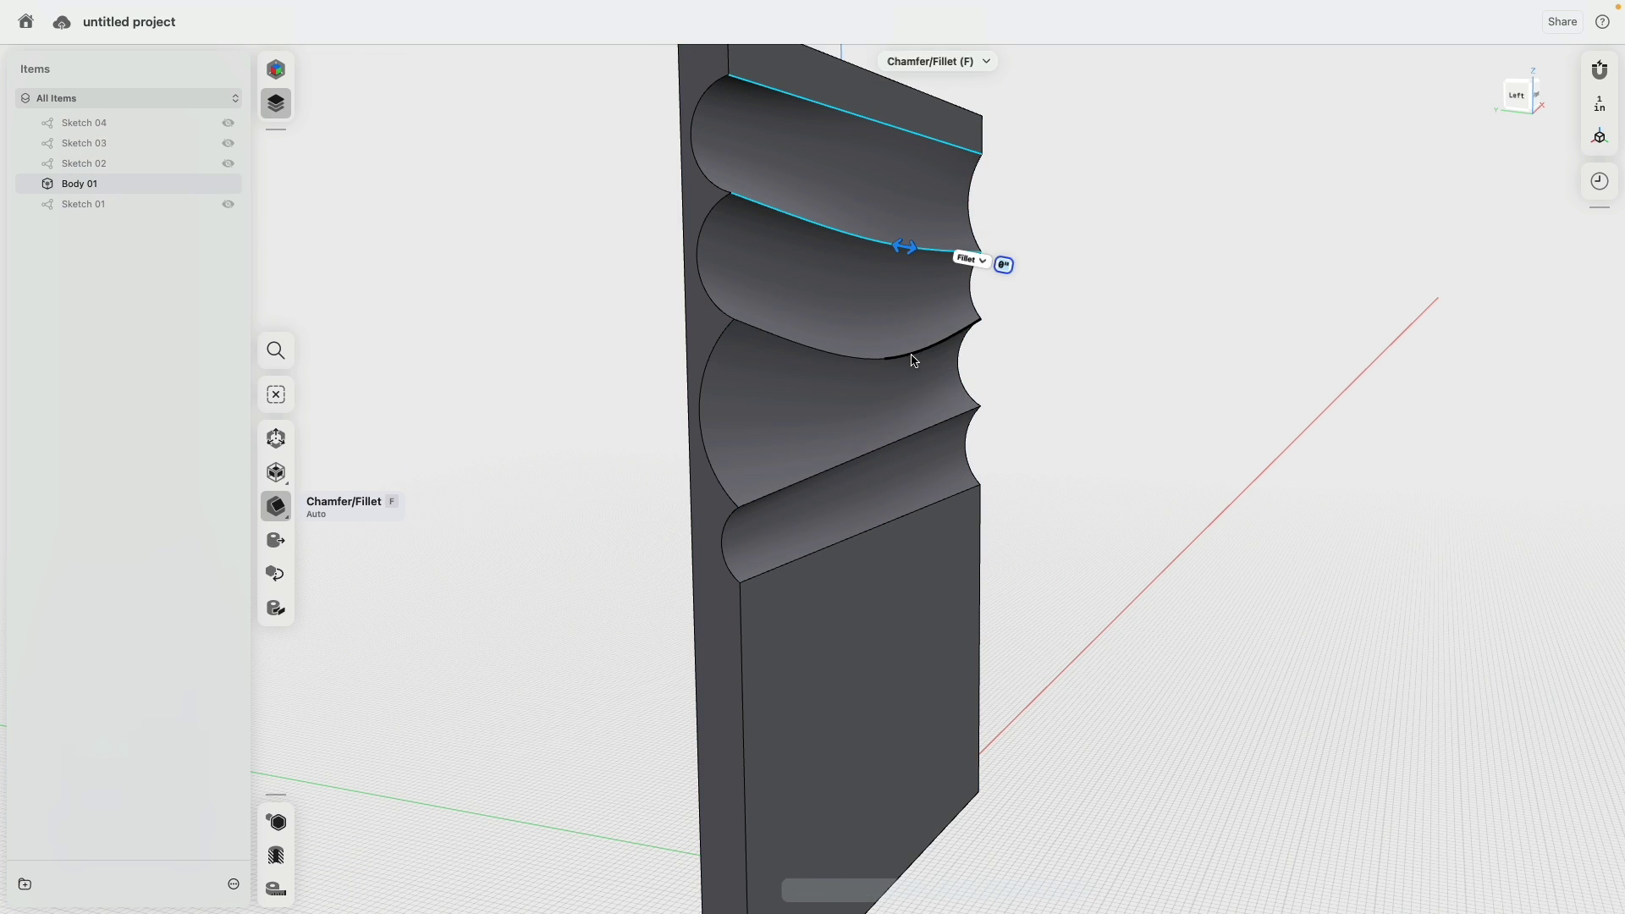
pyautogui.click(907, 442)
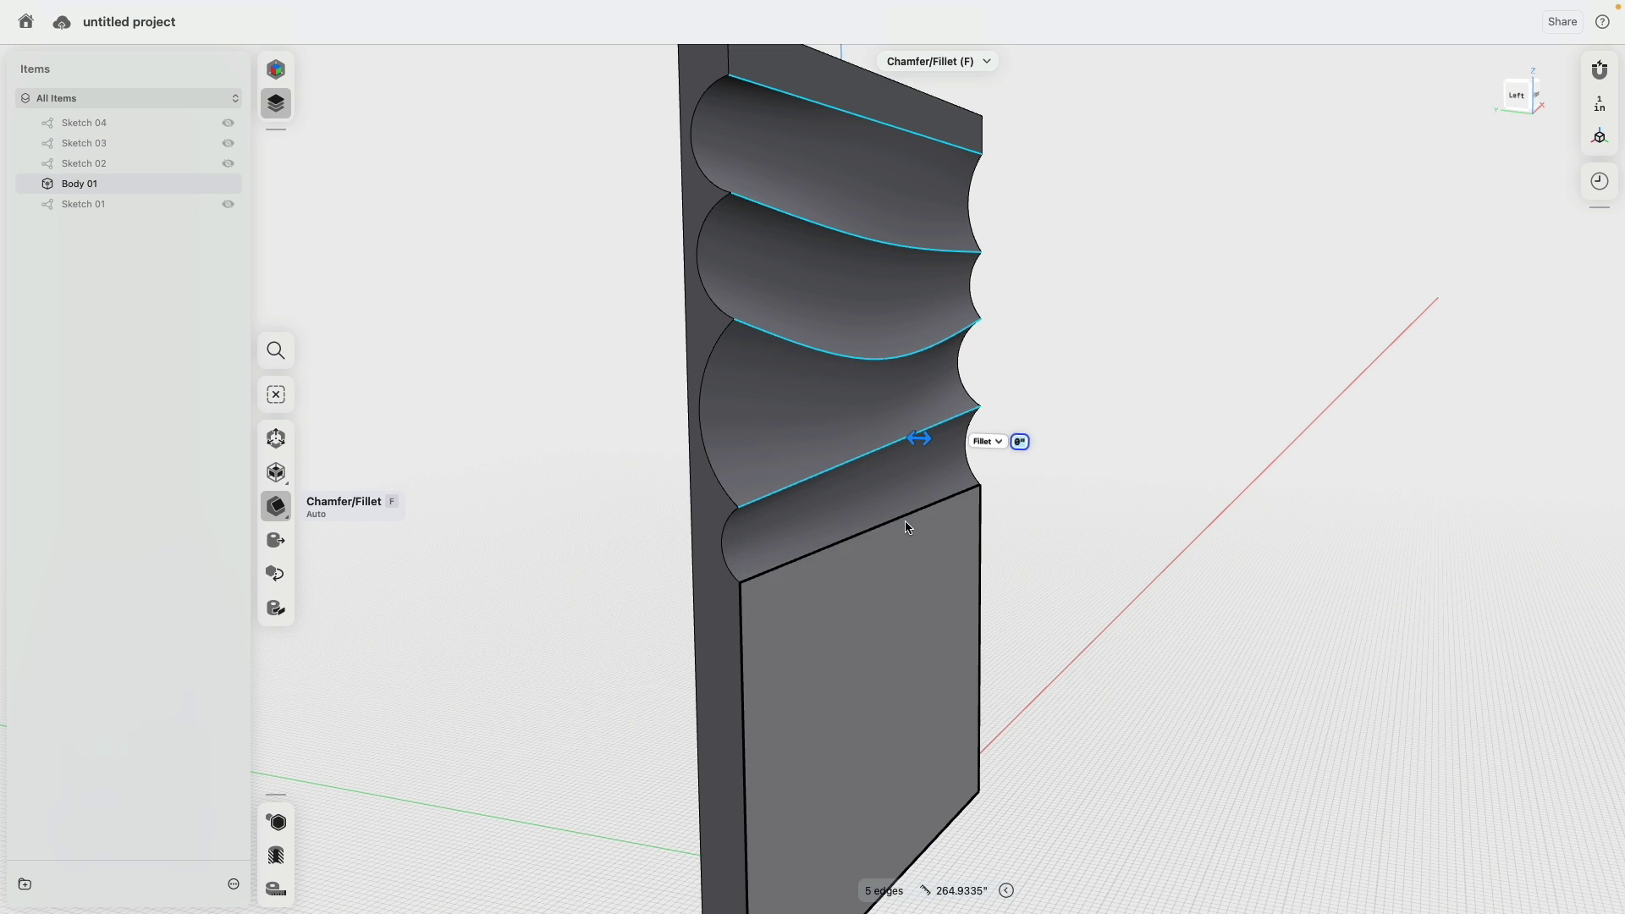
pyautogui.click(911, 526)
pyautogui.moveTo(921, 519); pyautogui.dragTo(930, 513)
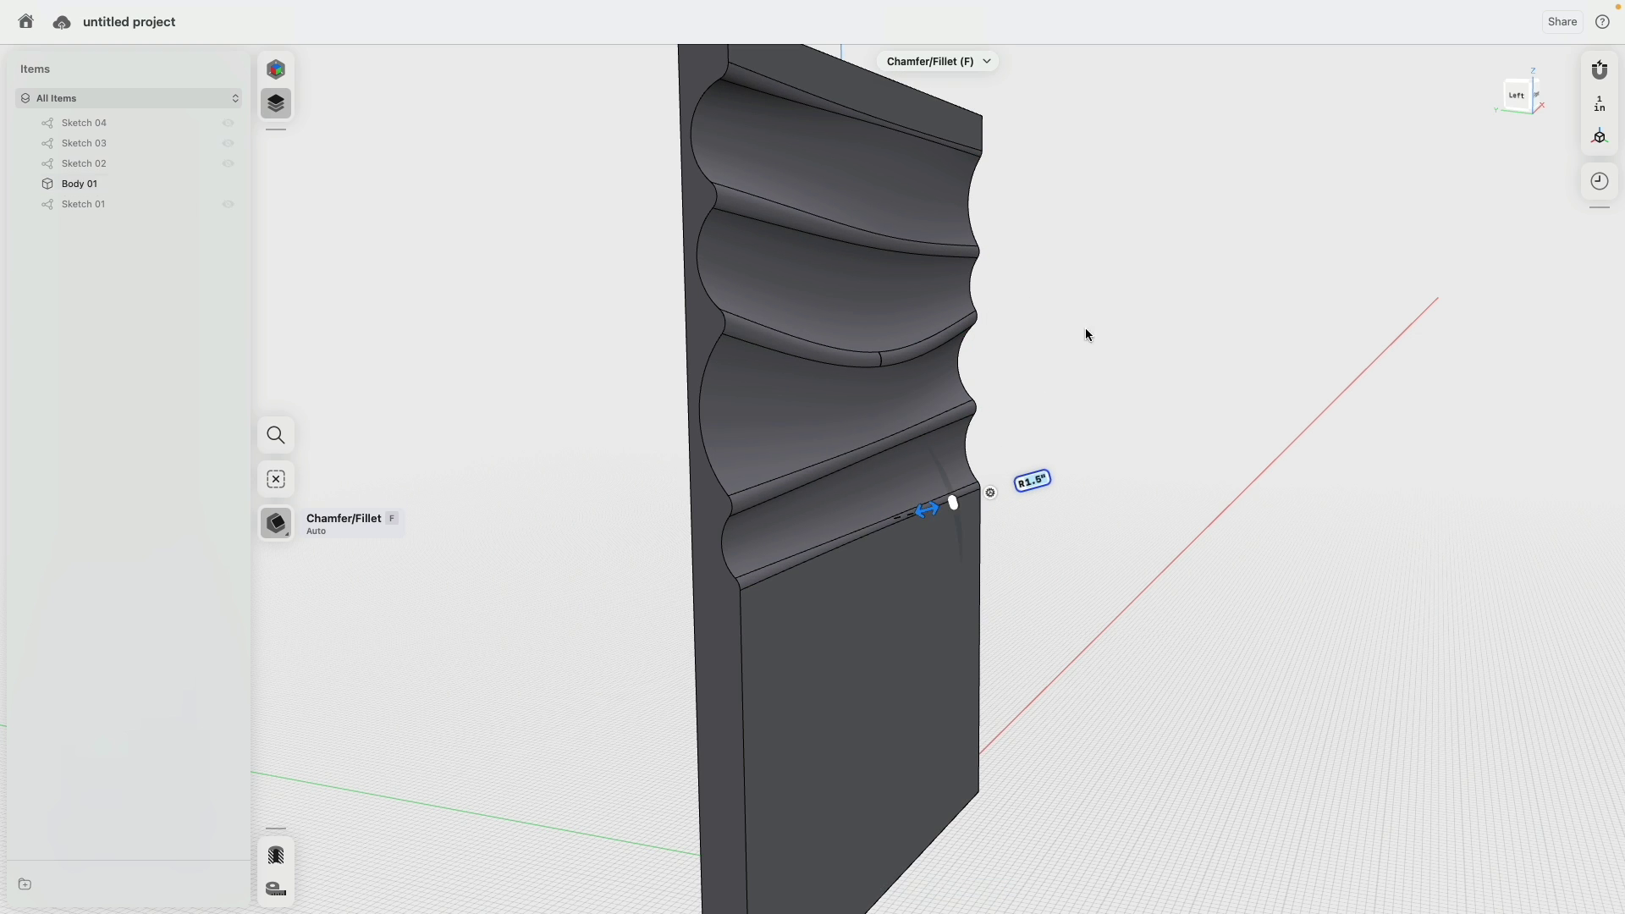
# Edit the groove fillet in the history and remove the topmost and lowest edges from its selection.
pyautogui.scroll(-1, 1100, 261)
pyautogui.moveTo(1099, 261); pyautogui.dragTo(1091, 307, button='middle')
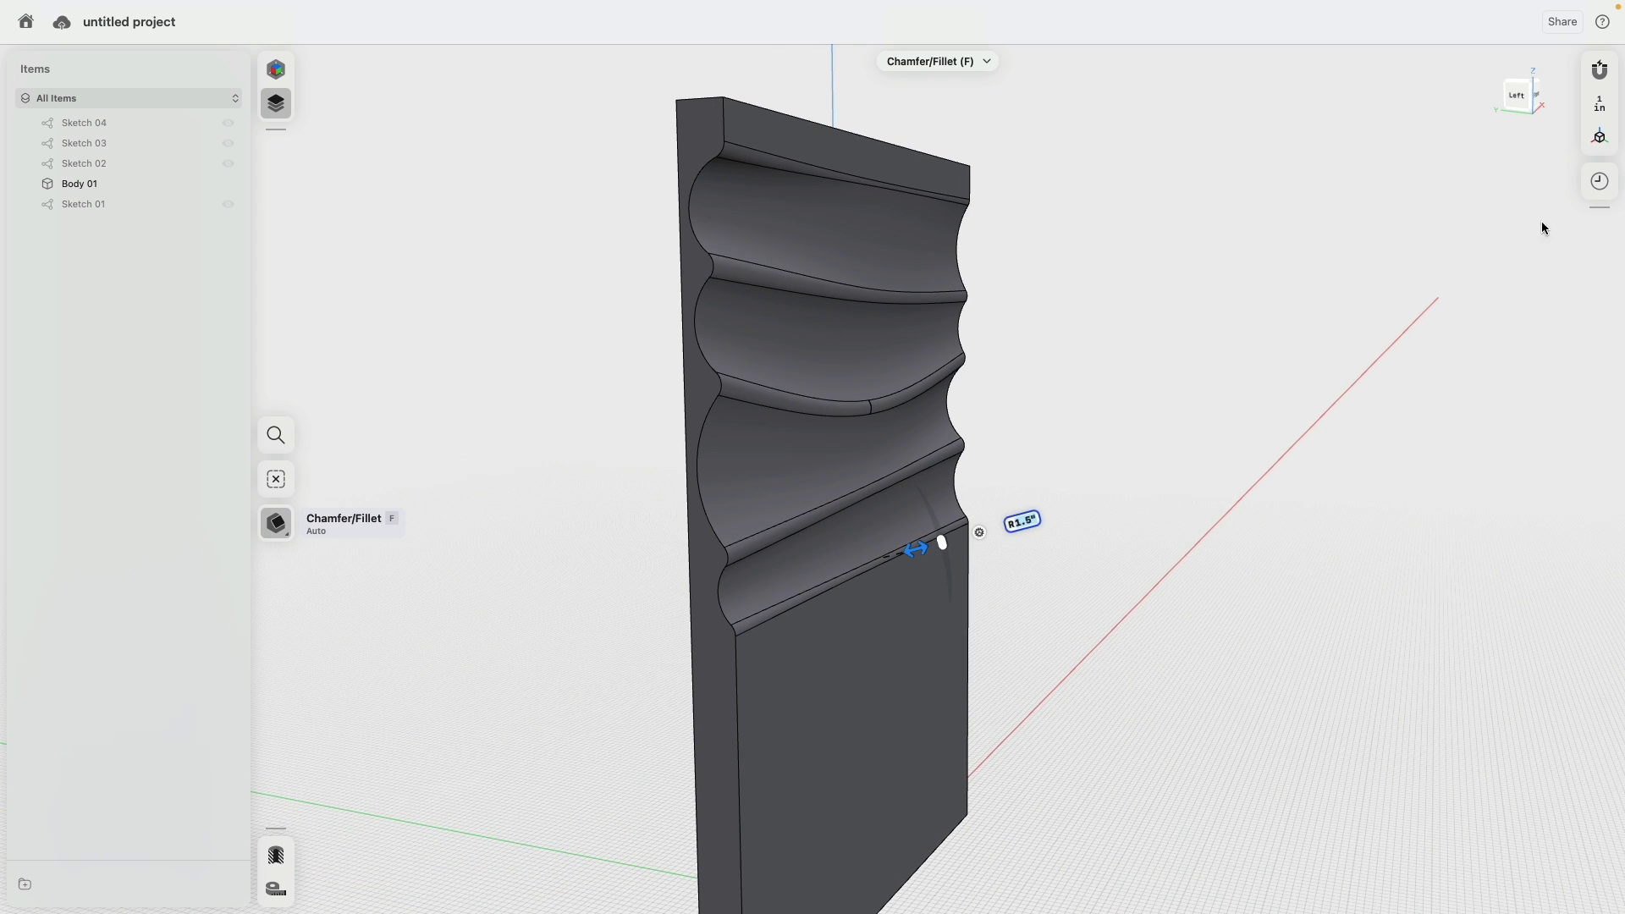
pyautogui.click(1599, 180)
pyautogui.click(1597, 408)
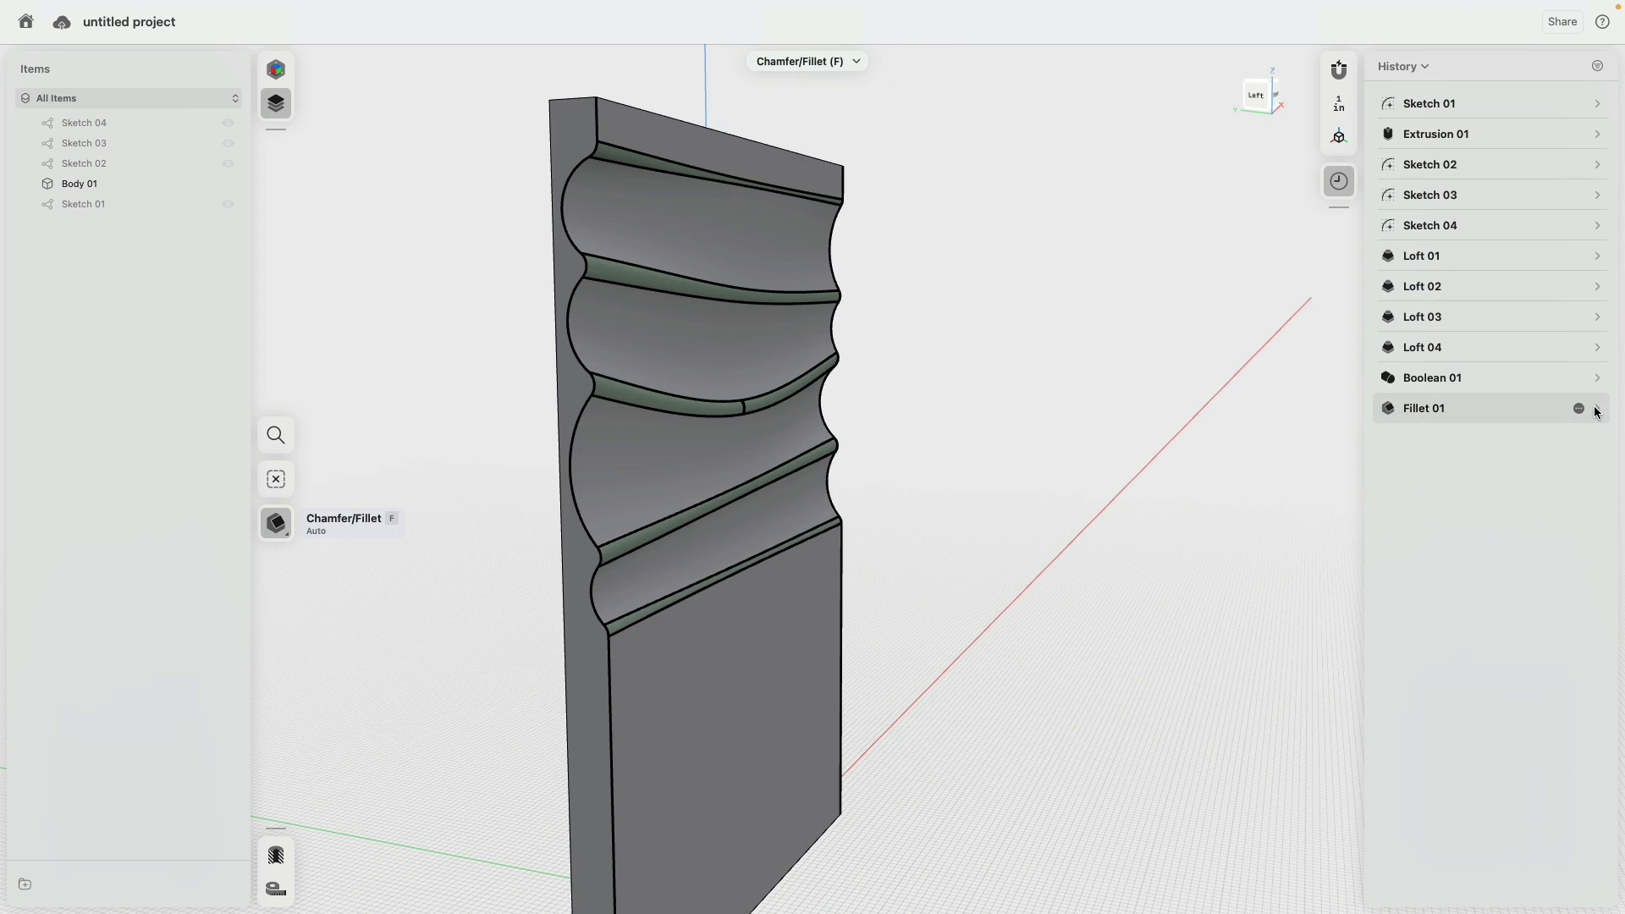
pyautogui.press('Escape')
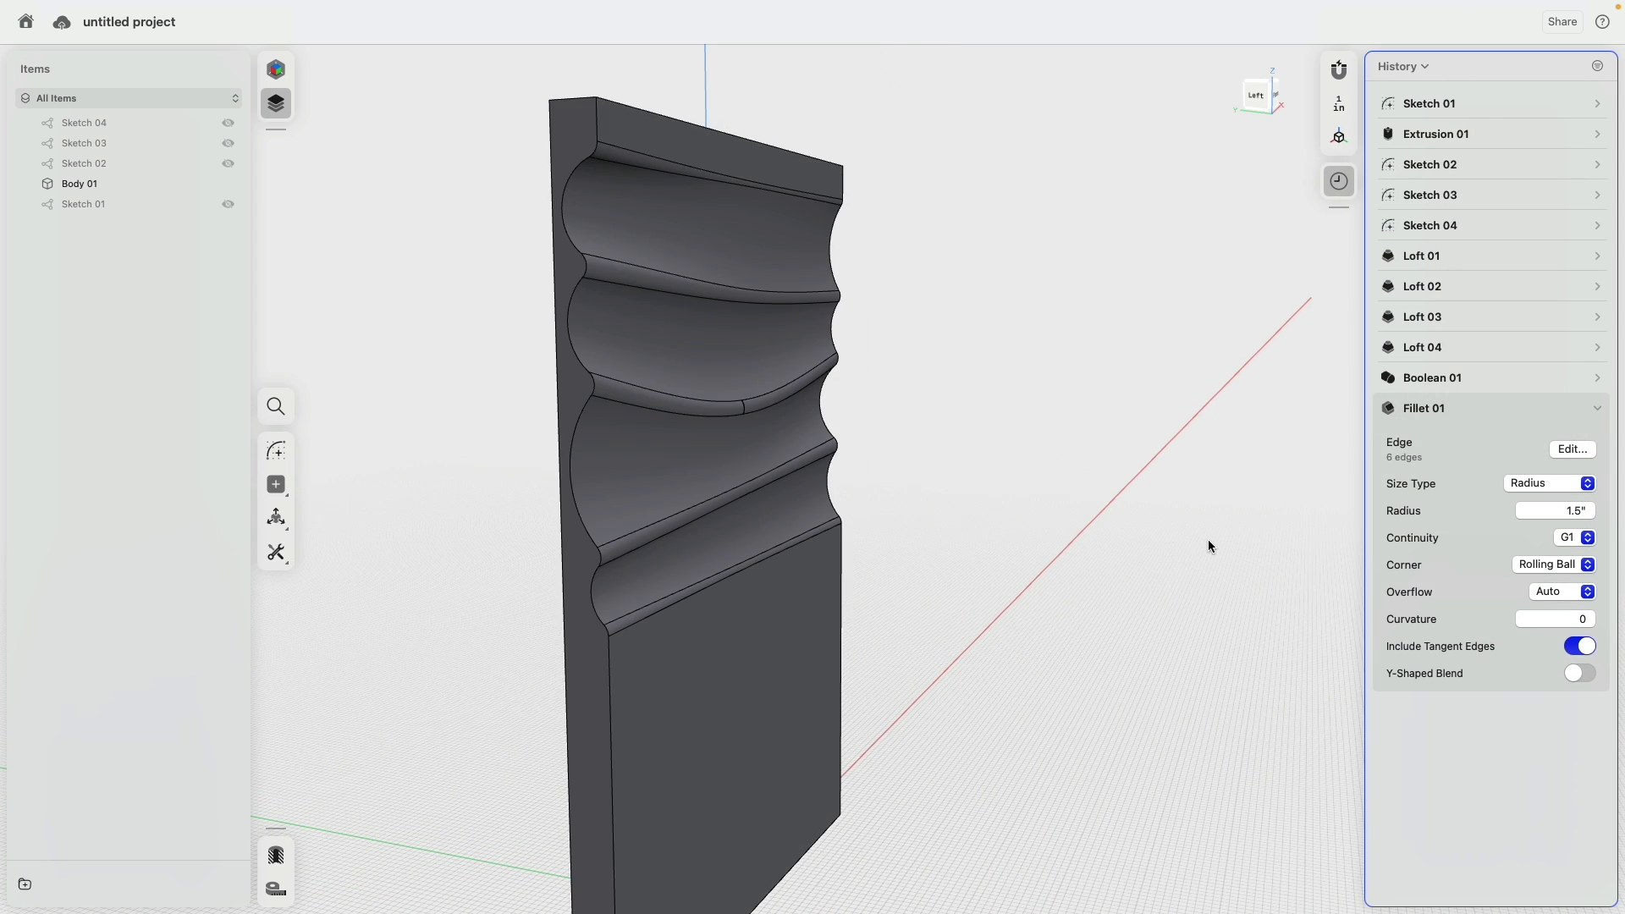
pyautogui.click(1576, 450)
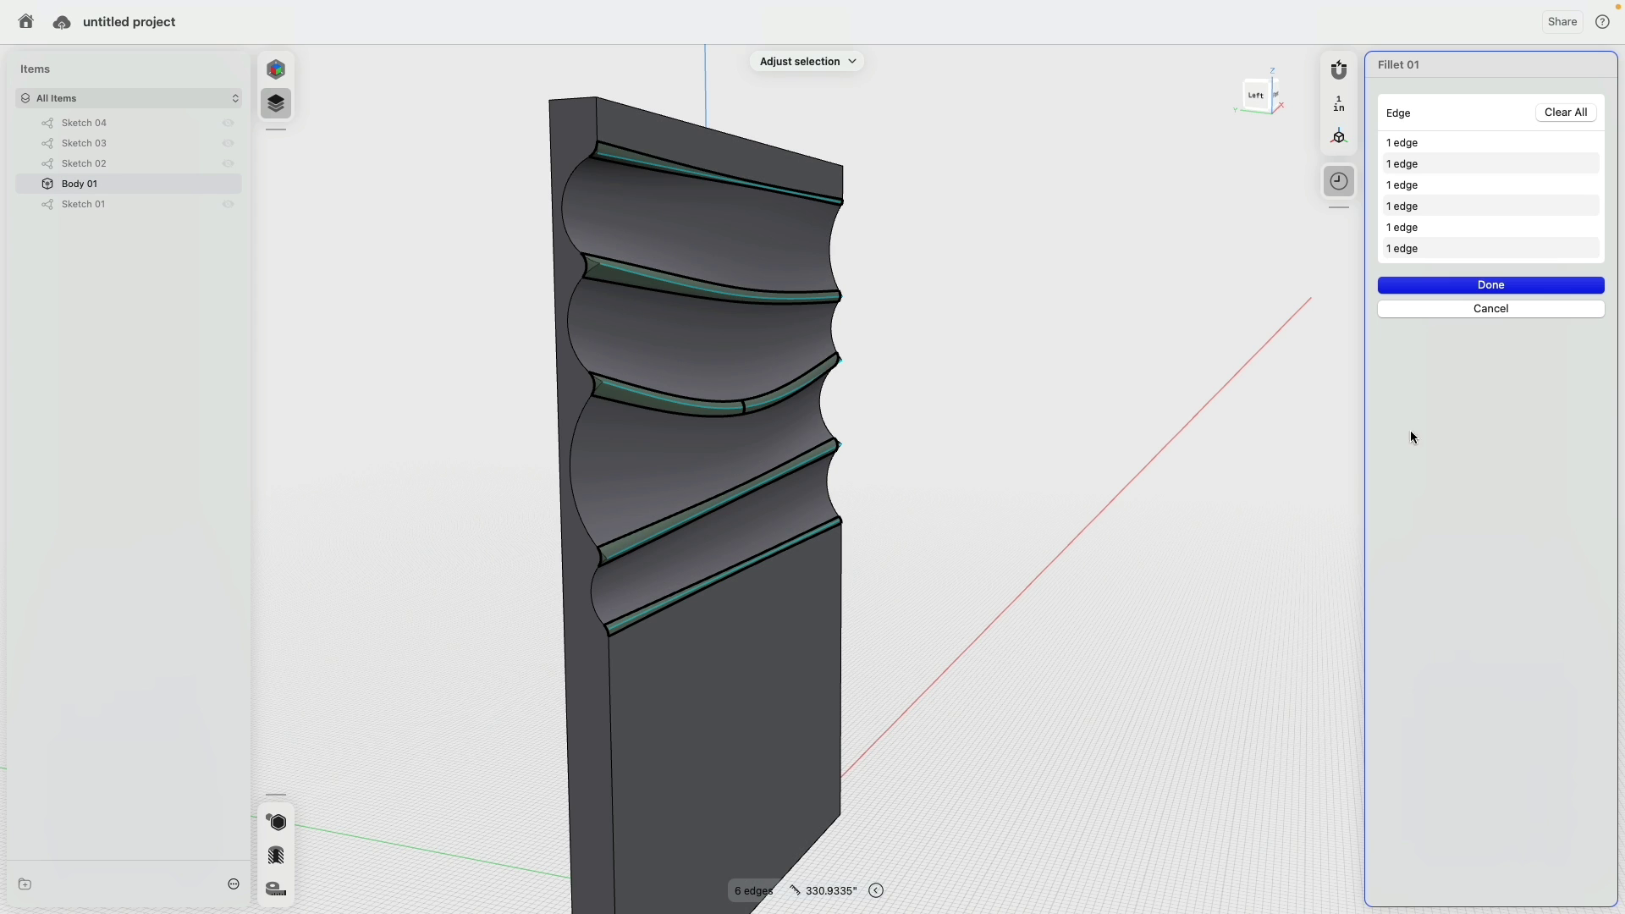
pyautogui.click(776, 190)
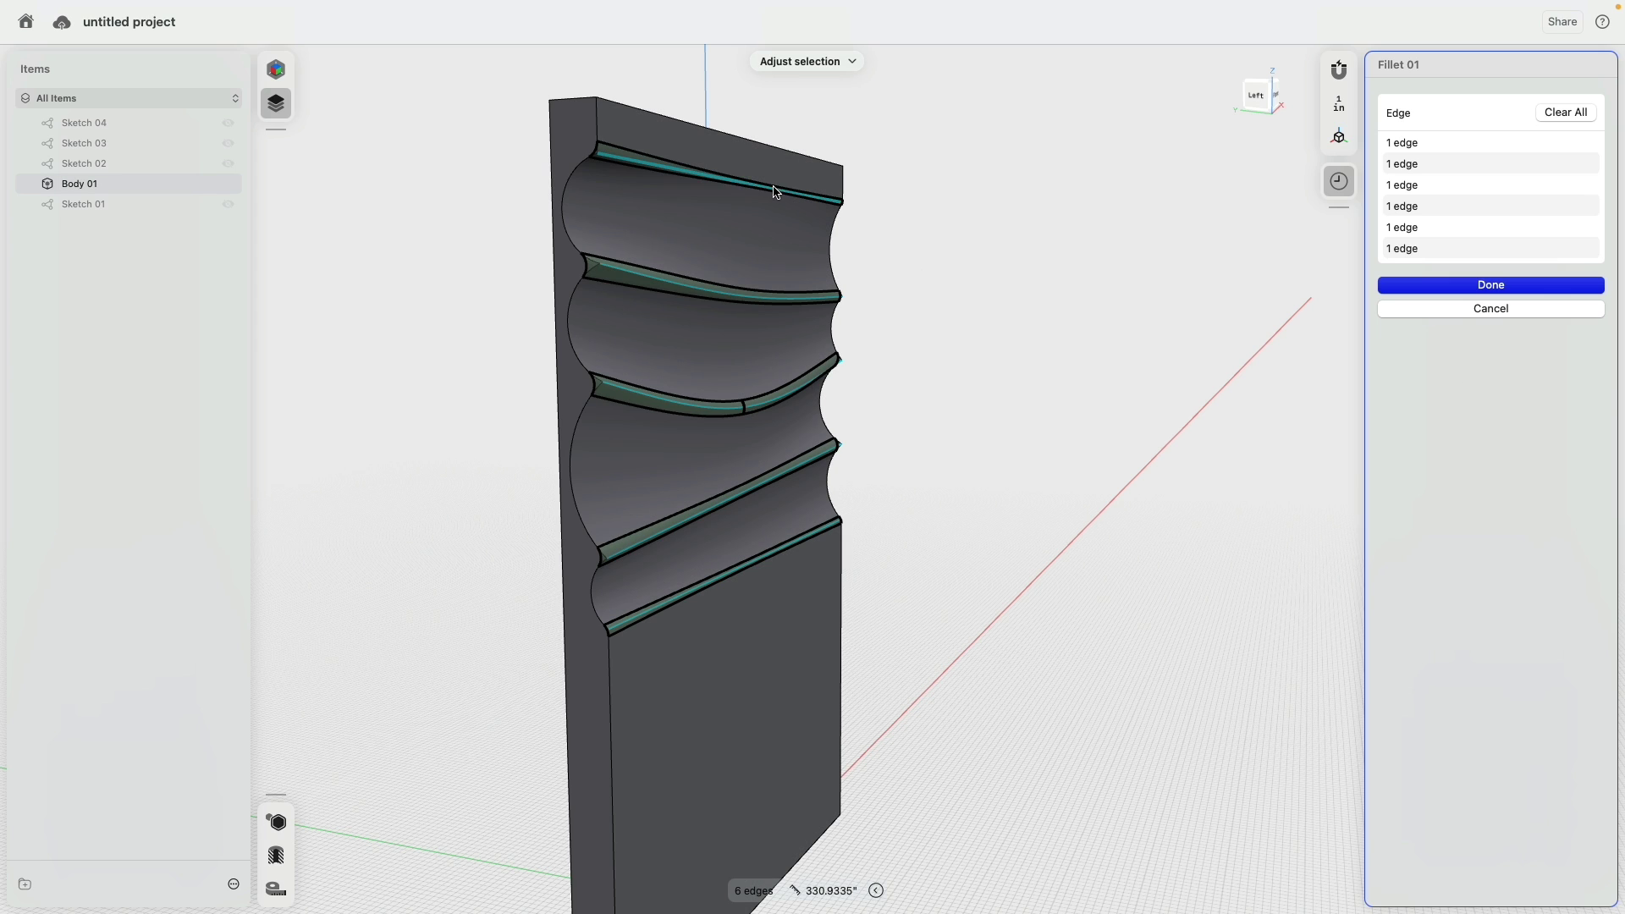
pyautogui.click(797, 542)
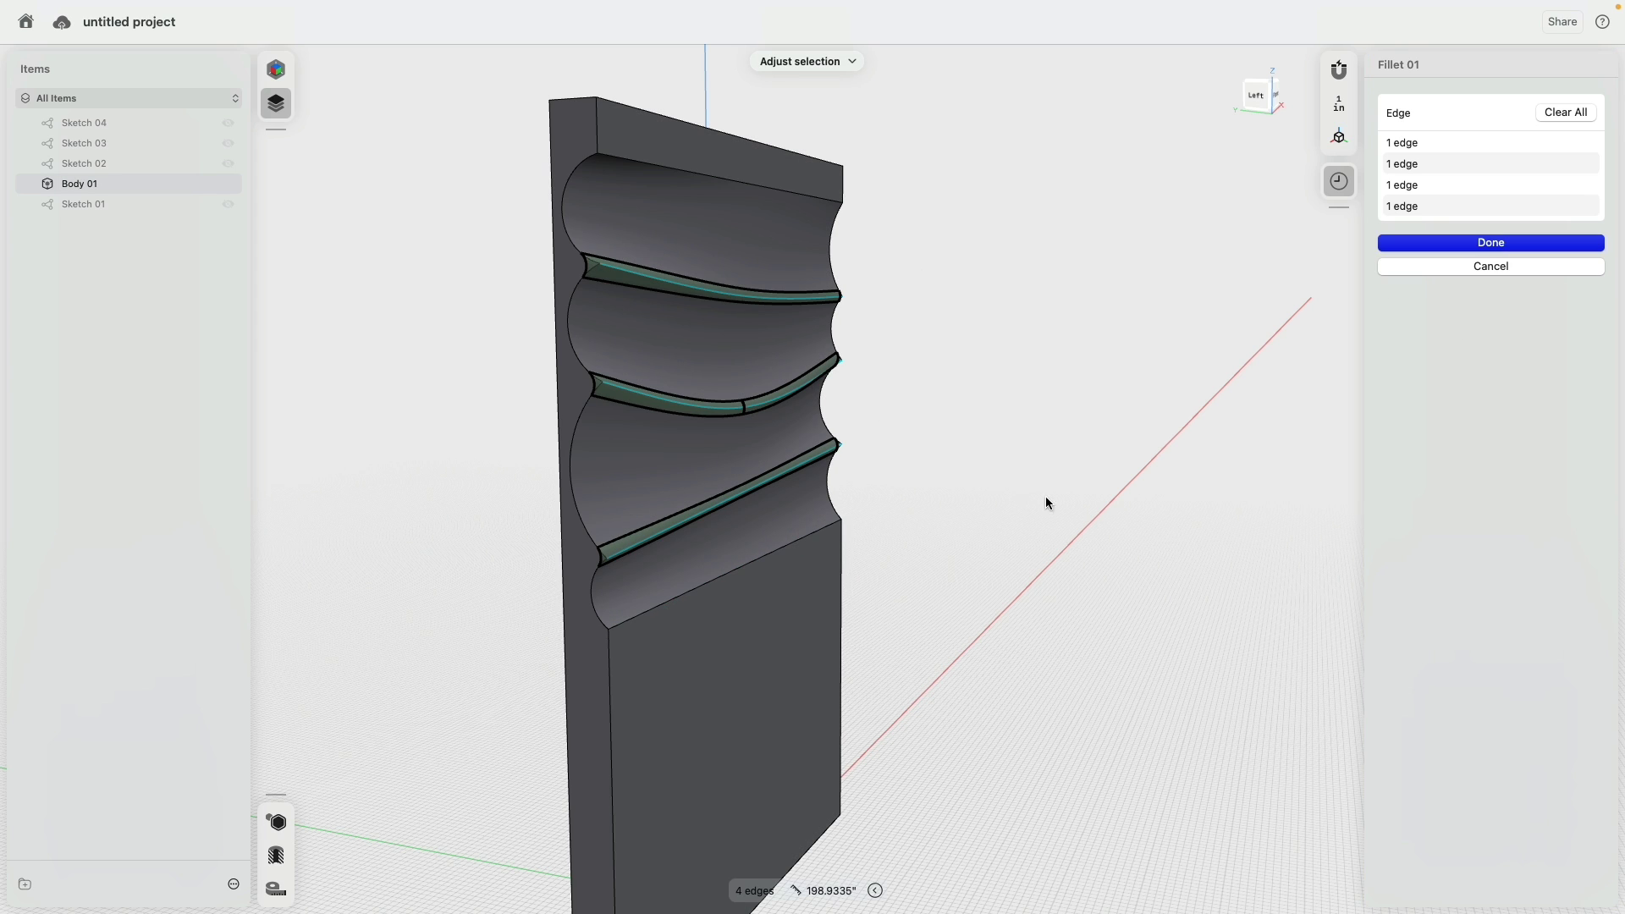
pyautogui.click(1480, 245)
# Fillet the topmost and lowest groove edges together with a 5.5 in radius.
pyautogui.click(811, 202)
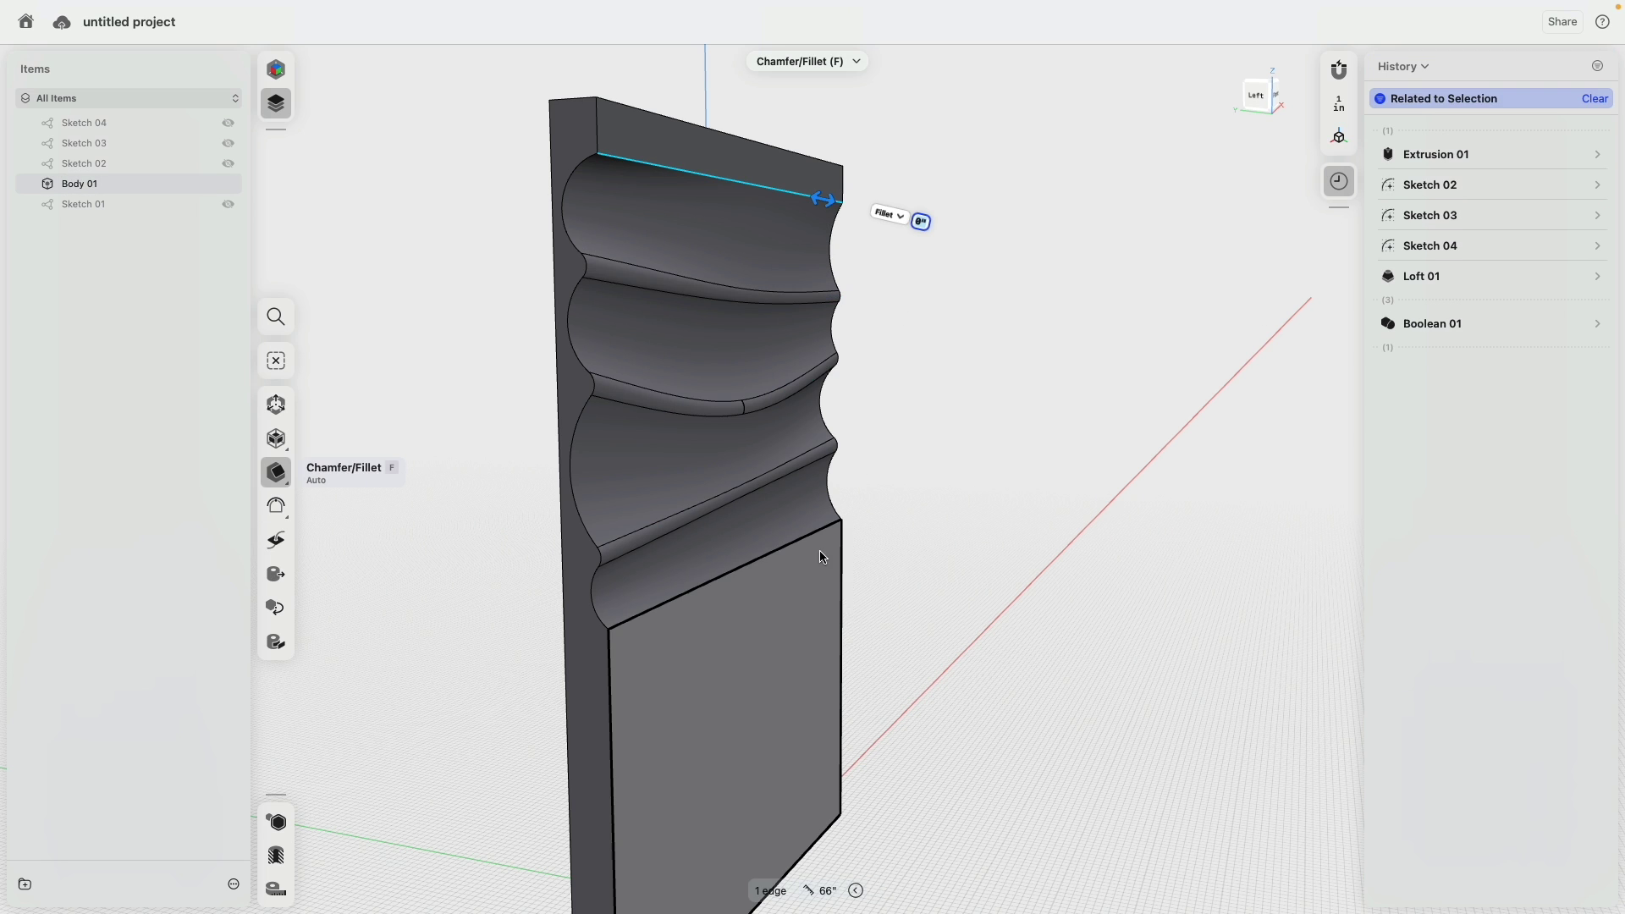
pyautogui.click(820, 535)
pyautogui.moveTo(820, 535); pyautogui.dragTo(855, 520)
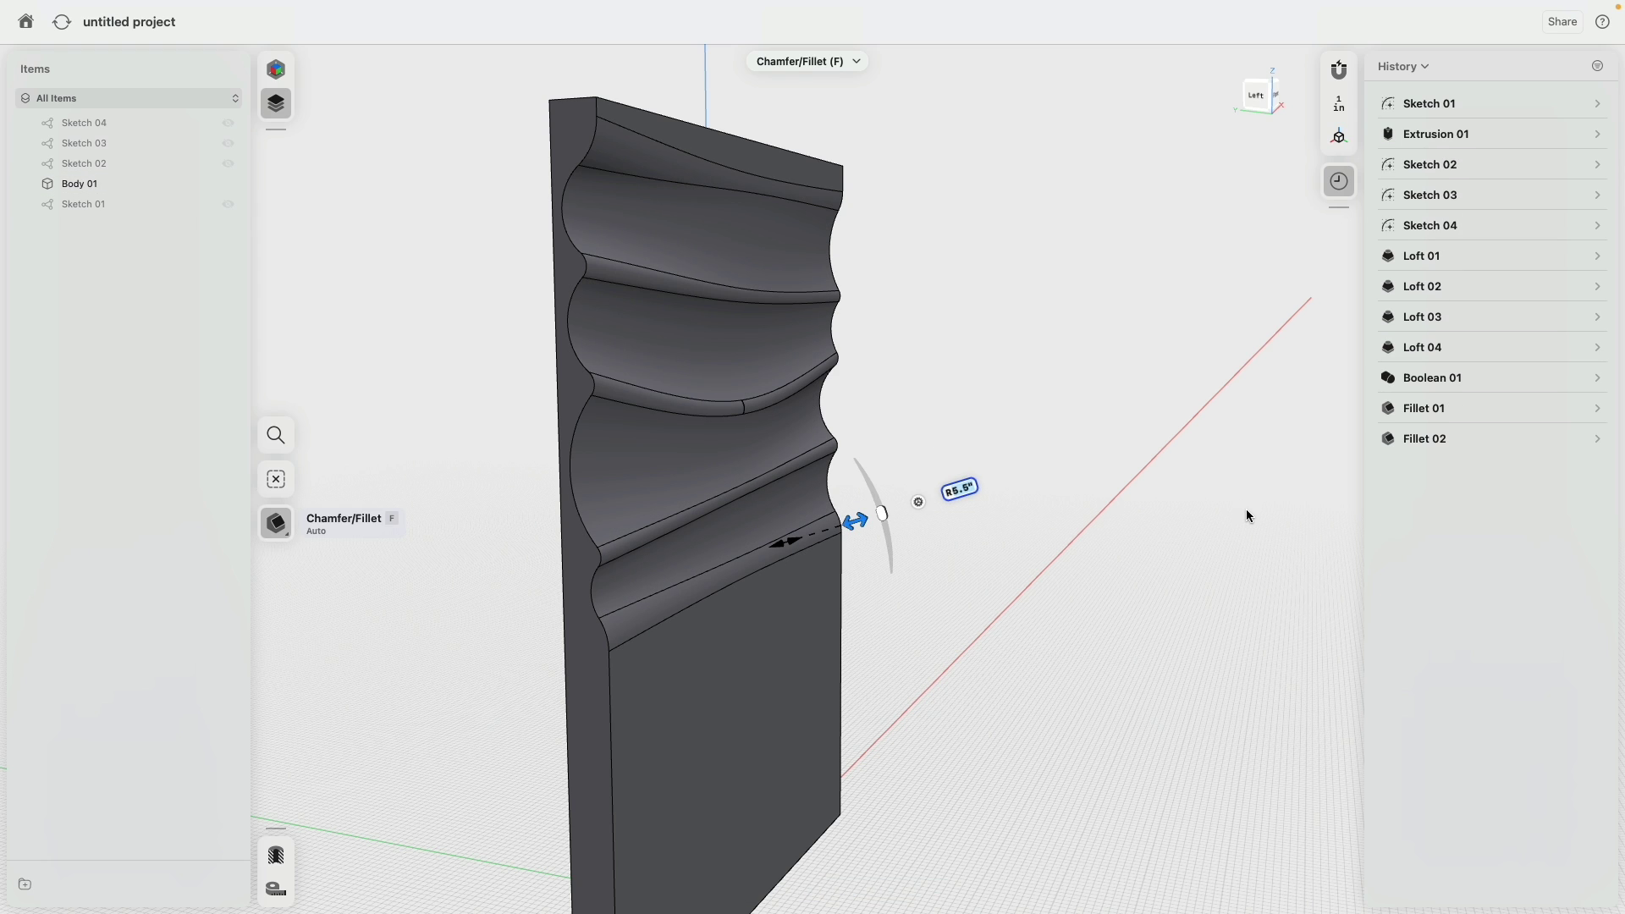
pyautogui.press('Escape')
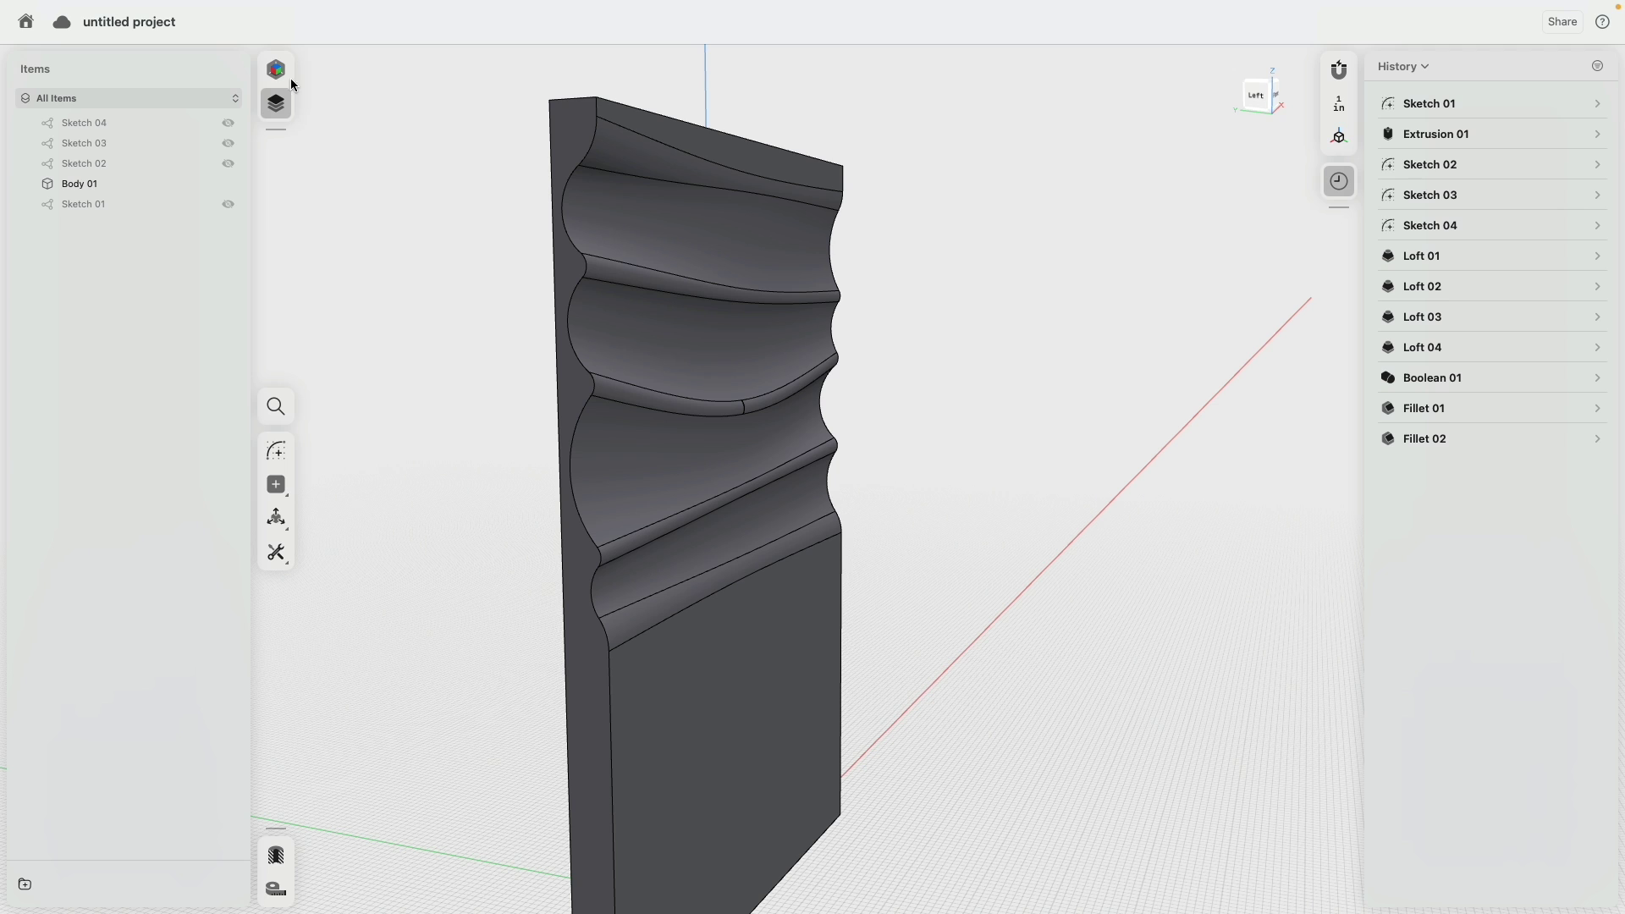
# Switch to the Visualization workspace and apply the glossy ABS plastic material to the panel body.
pyautogui.click(292, 71)
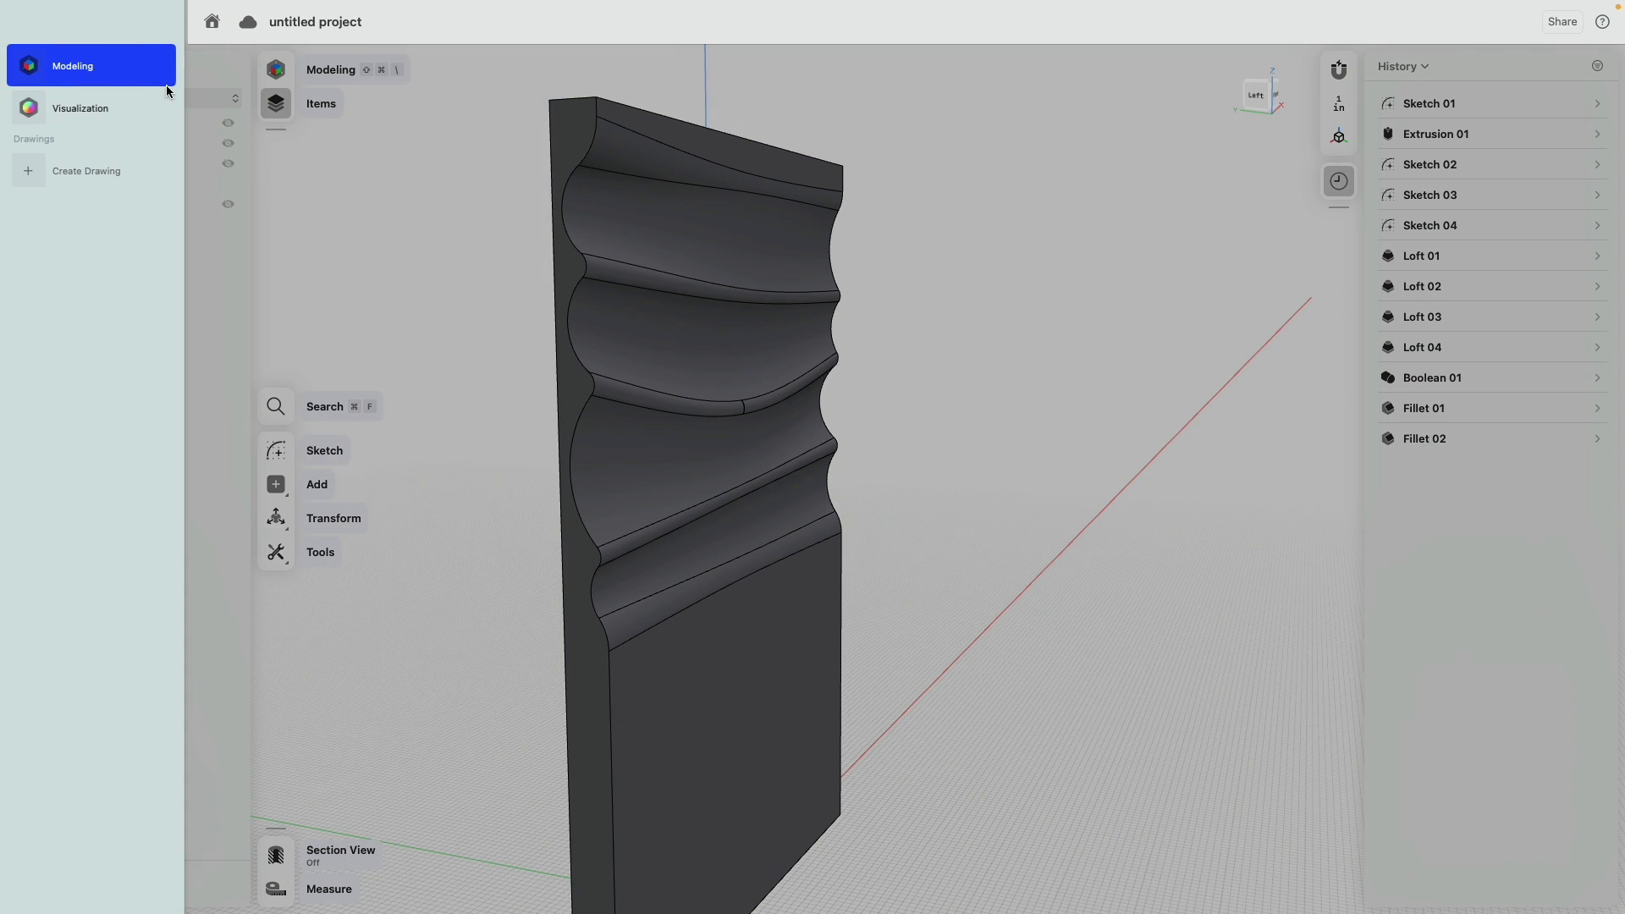
pyautogui.click(85, 108)
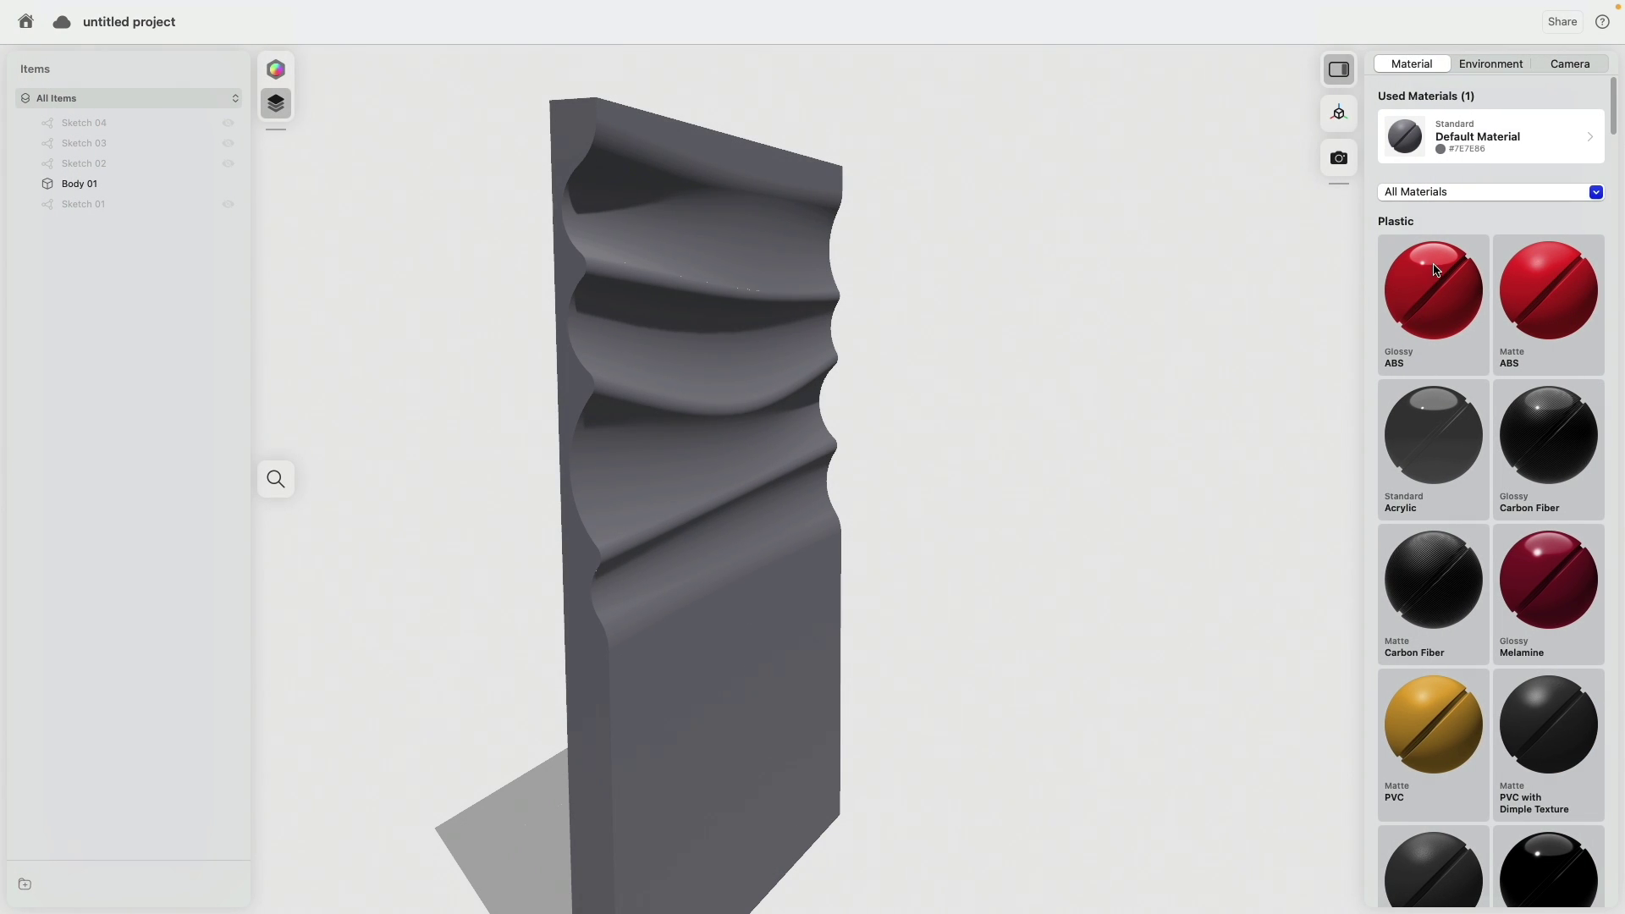
pyautogui.moveTo(1437, 269); pyautogui.dragTo(568, 355)
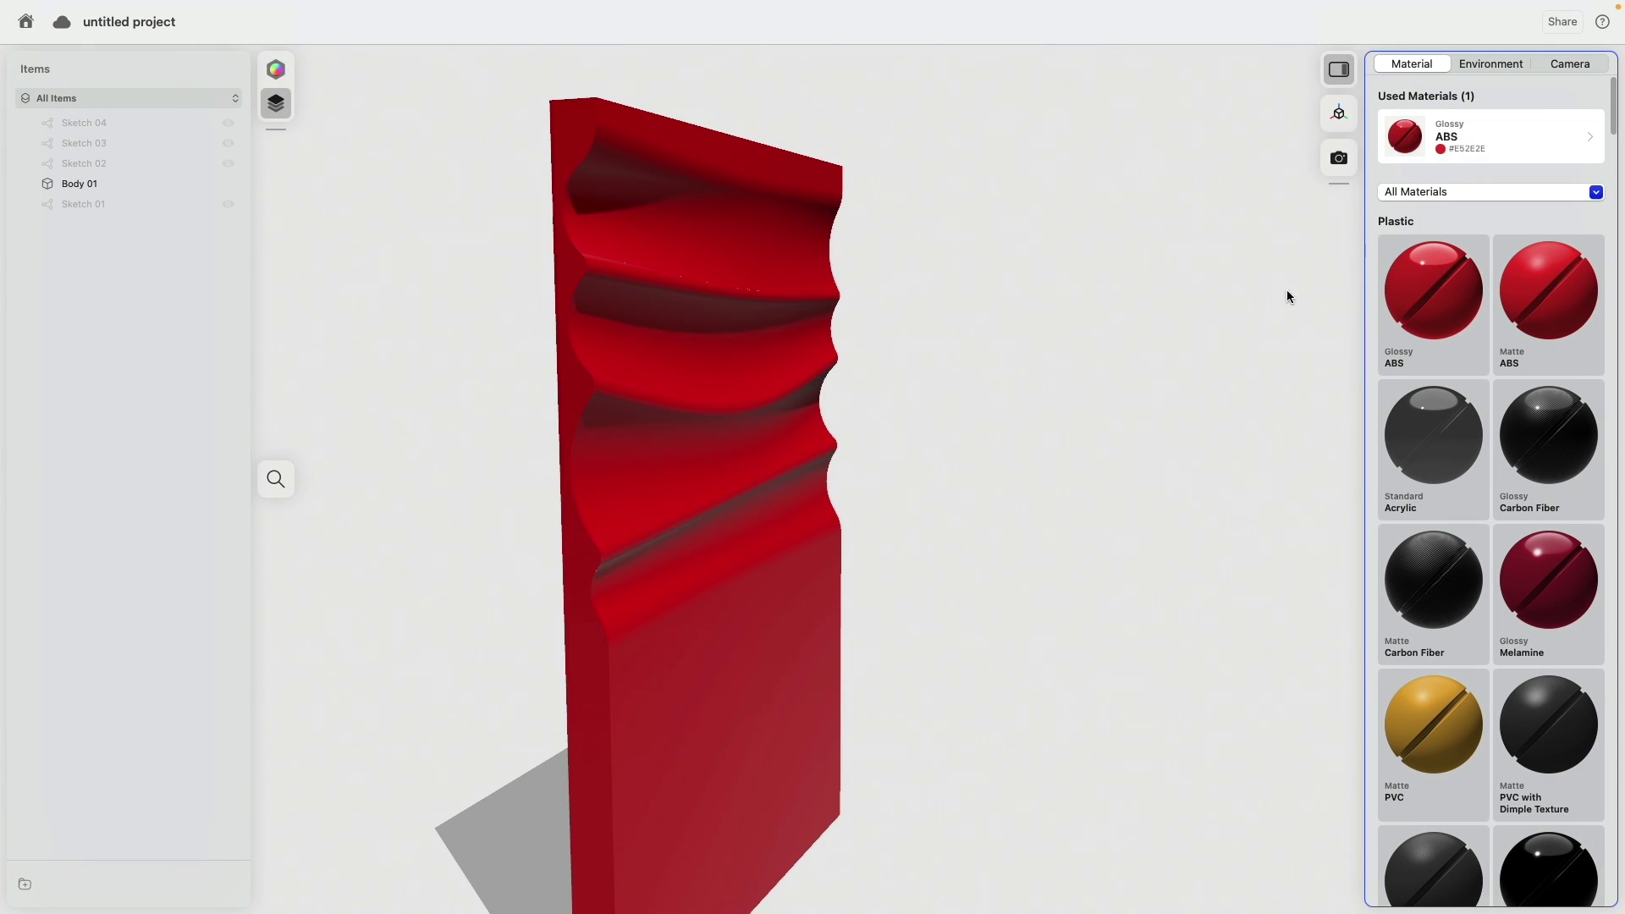
# Change the panel's glossy ABS material colour to white (#FFFFFF).
pyautogui.click(1401, 159)
pyautogui.moveTo(1412, 525); pyautogui.dragTo(1376, 514)
pyautogui.click(1202, 436)
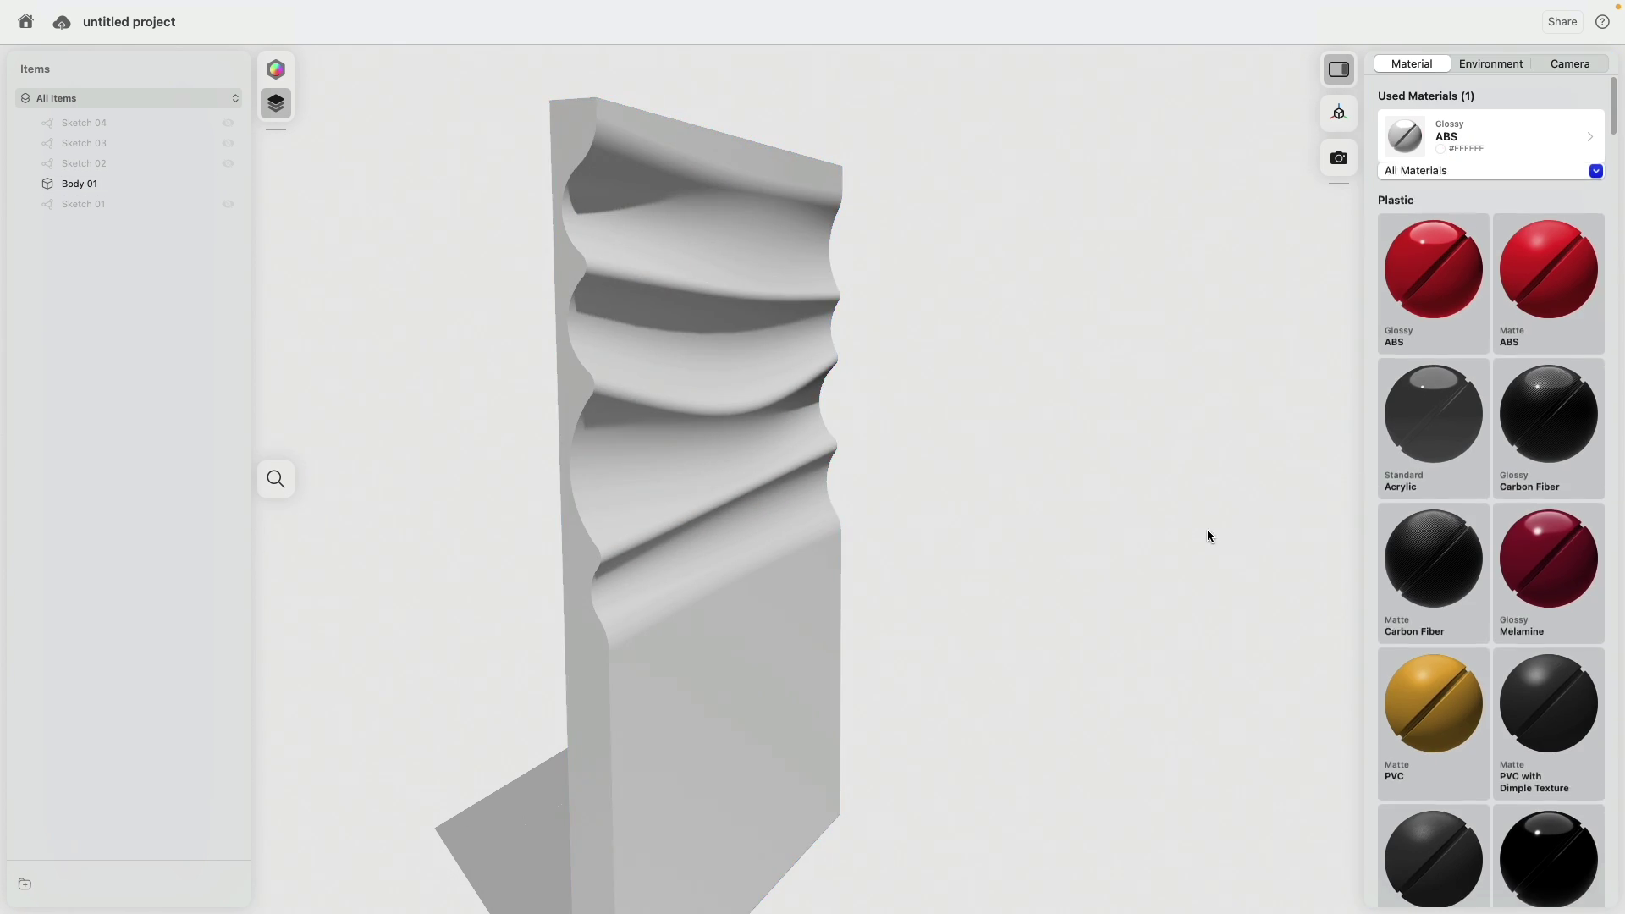
pyautogui.moveTo(1207, 532); pyautogui.dragTo(1070, 538, button='right')
pyautogui.hscroll(-10, 1071, 543)
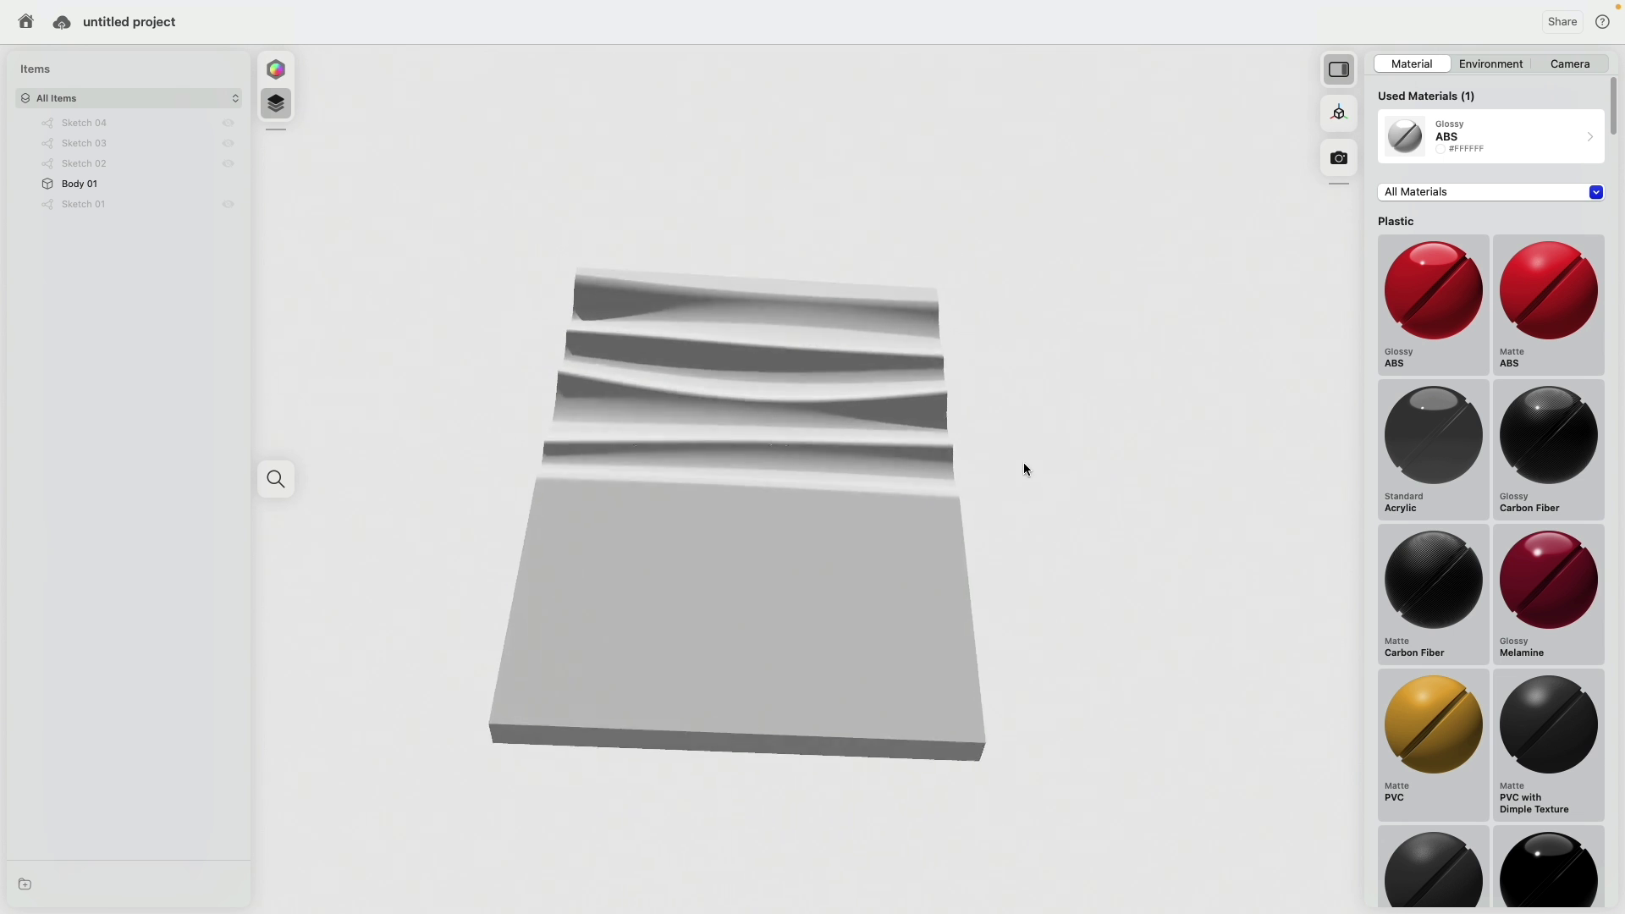